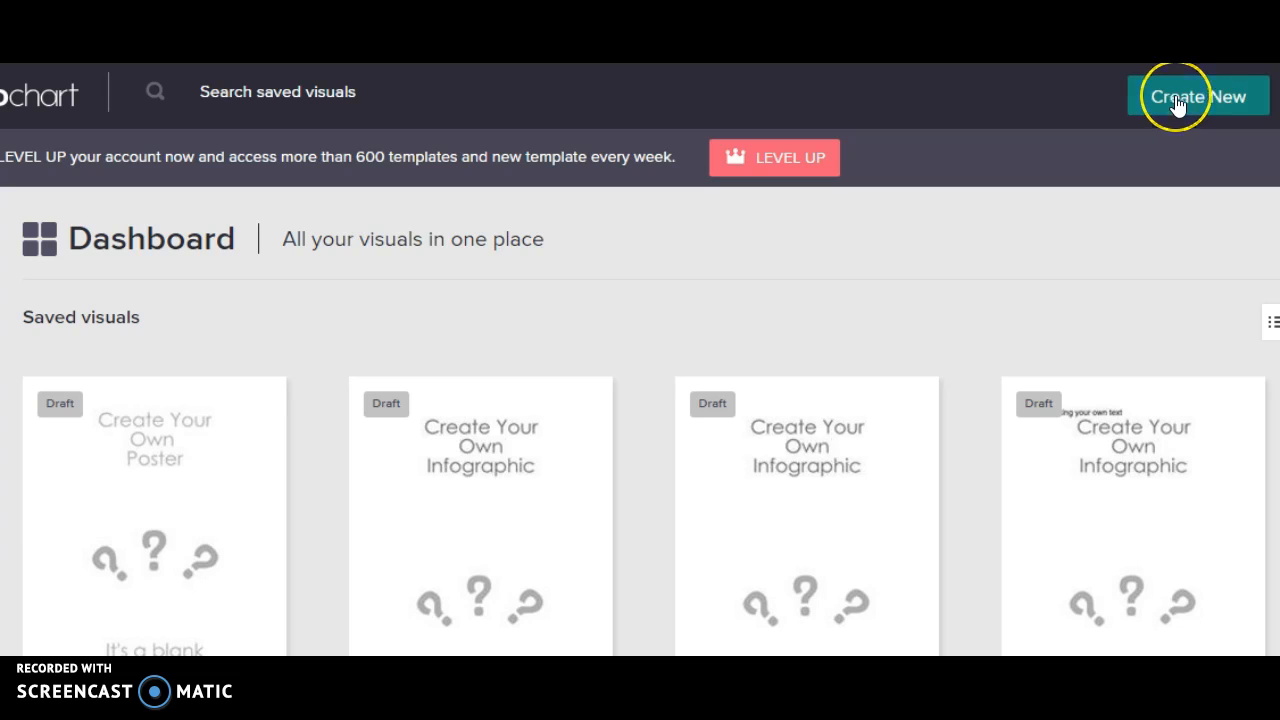
Step: Start creating a new visual and choose Infographic as its type
left_click(1177, 102)
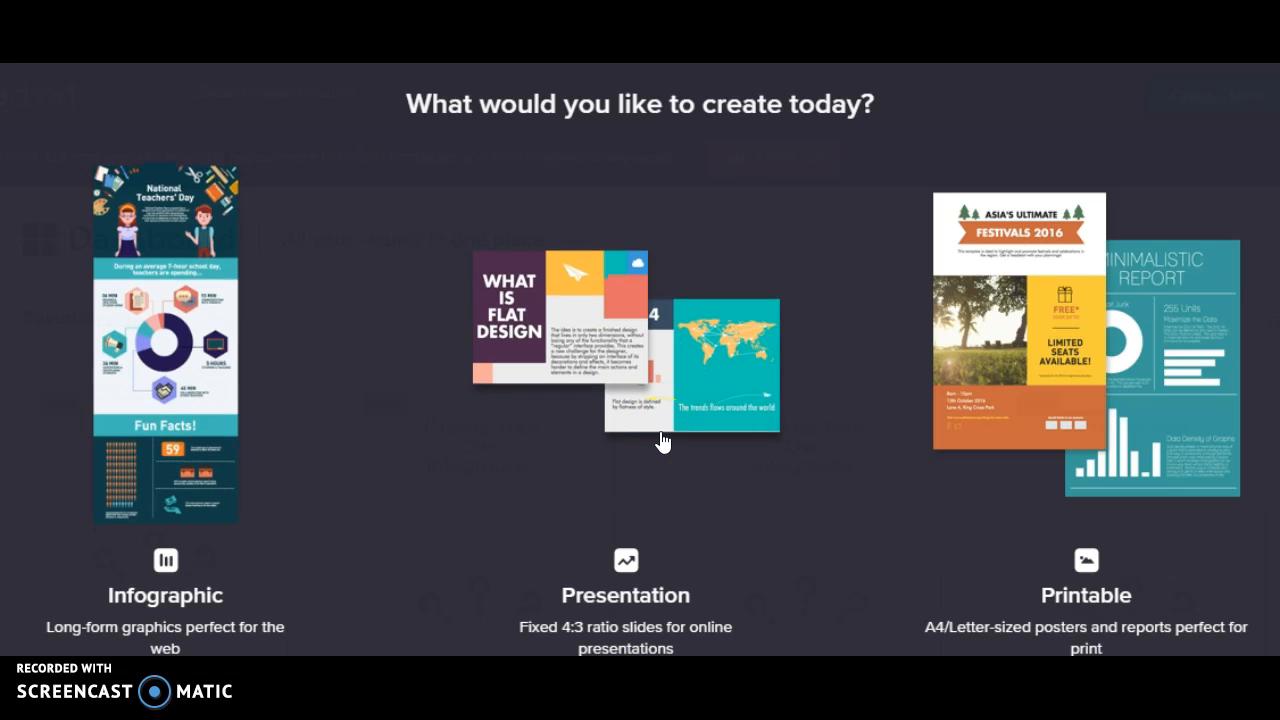
left_click(1045, 455)
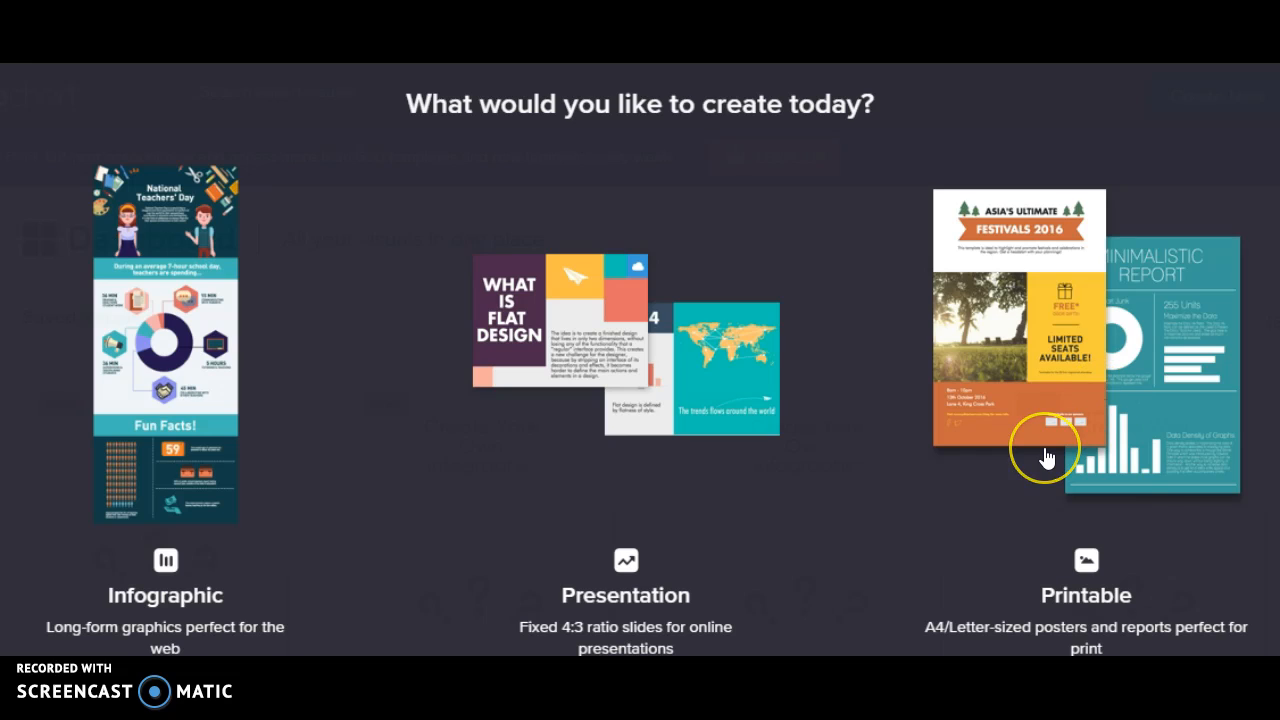
left_click(1075, 440)
left_click(1106, 437)
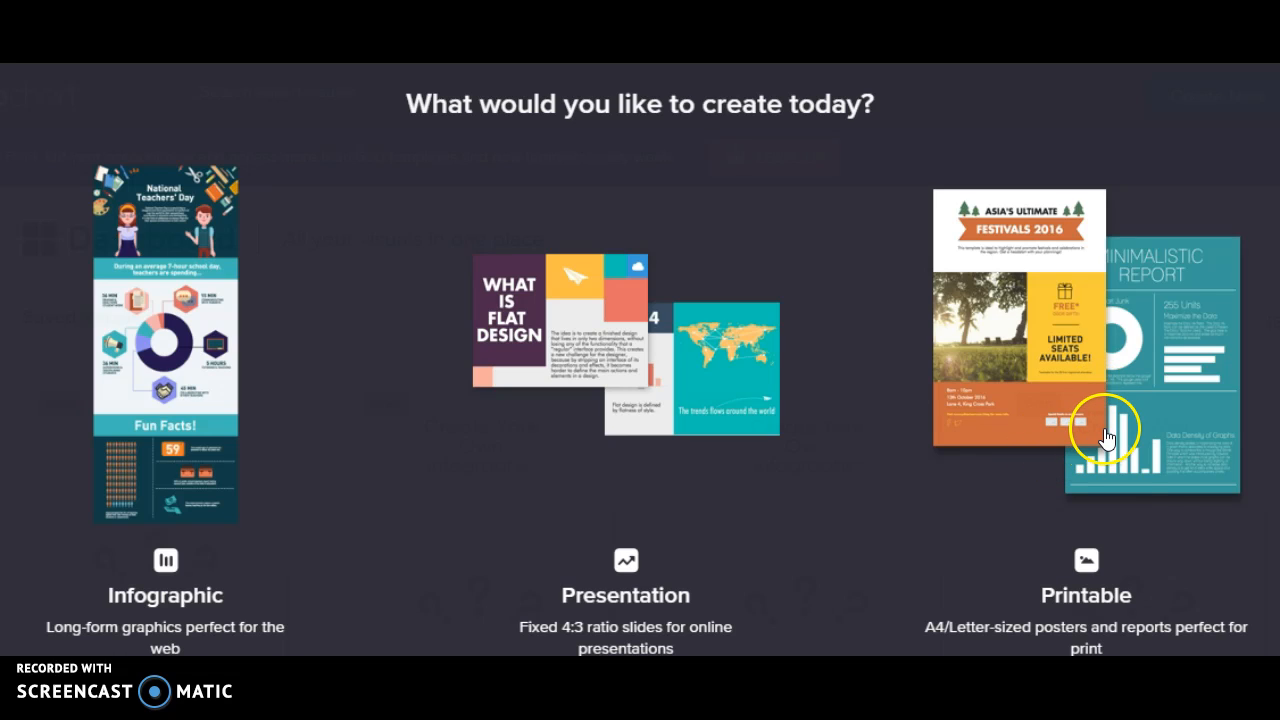
left_click(1118, 420)
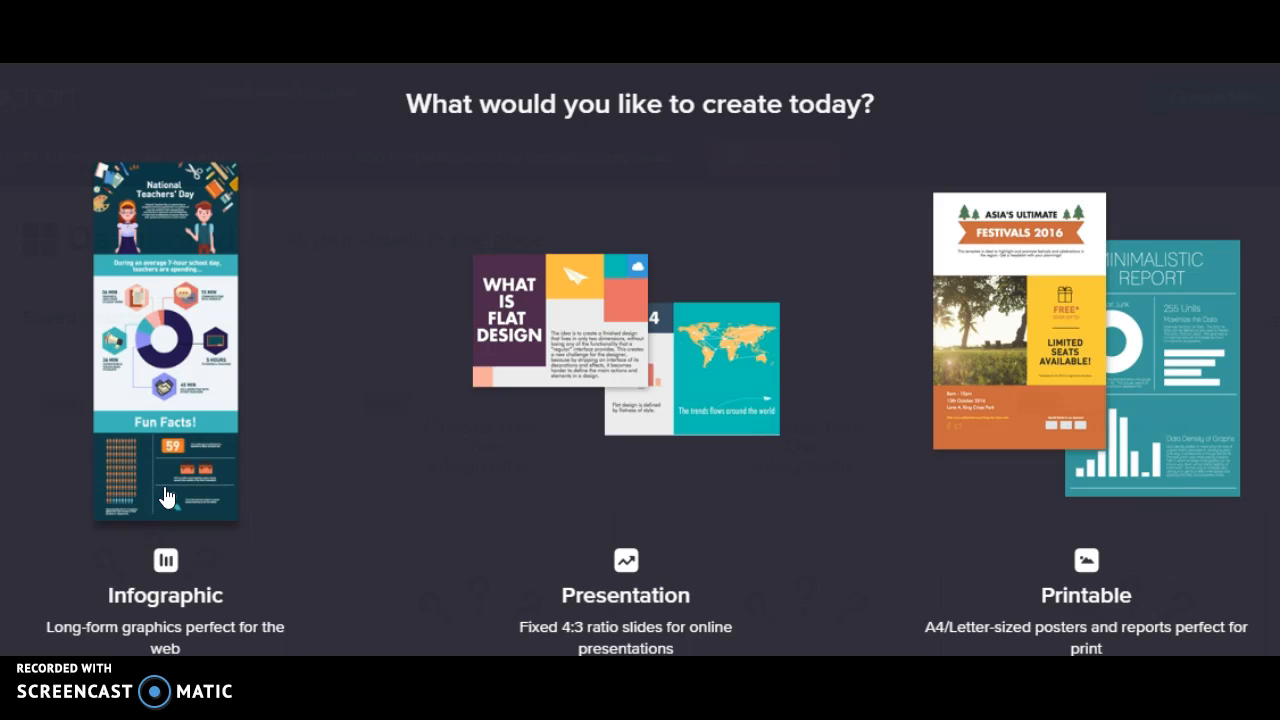
left_click(166, 370)
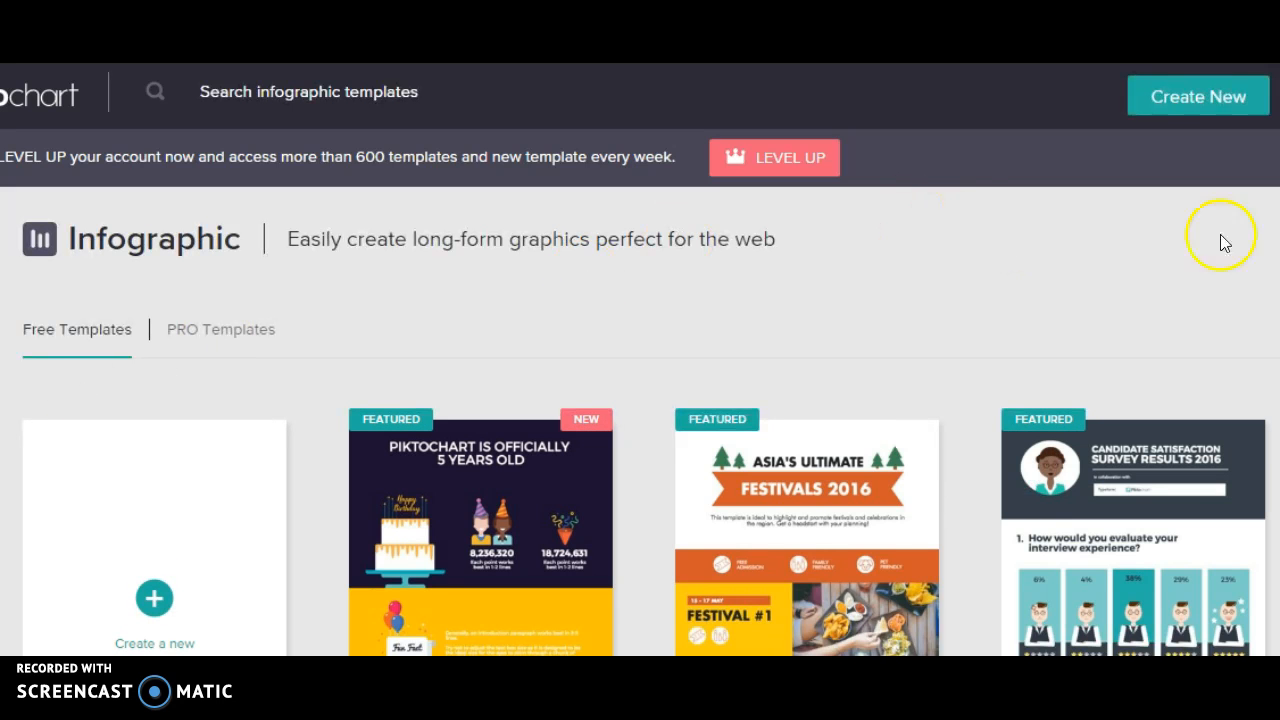
Step: Browse the free infographic templates and create a new infographic from the blank template
scroll(640, 426, "down", 2)
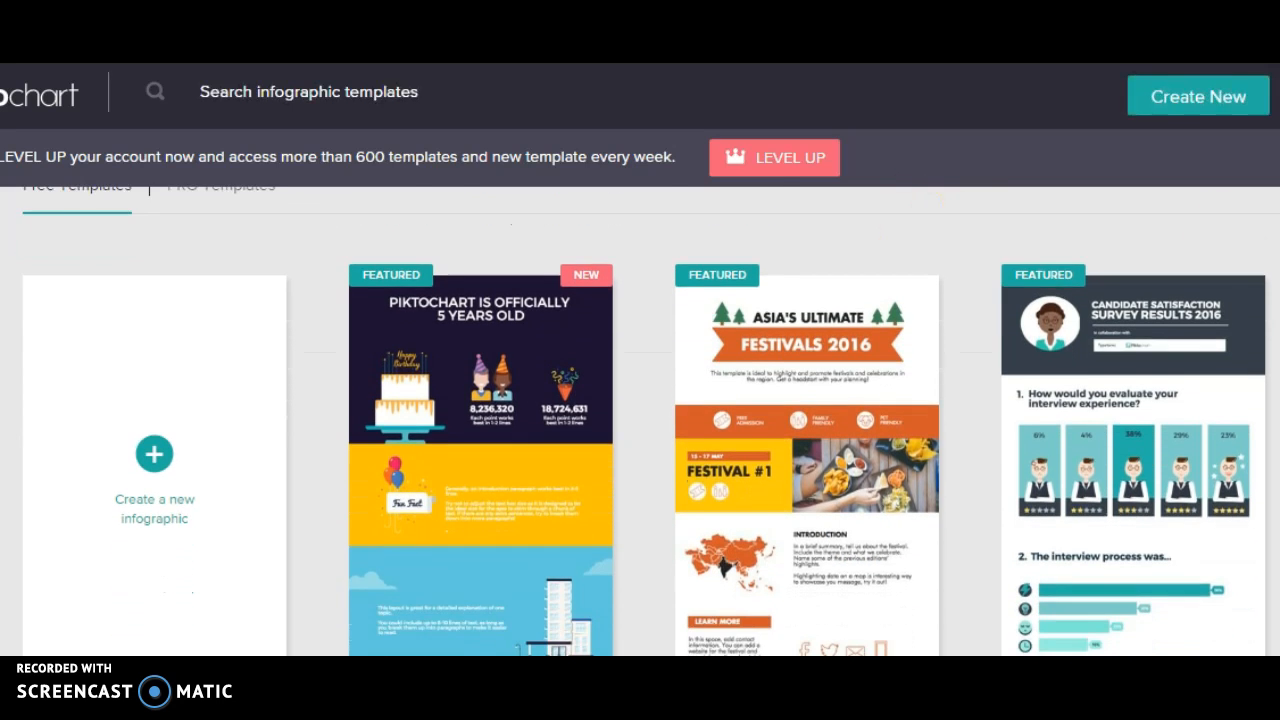
scroll(640, 426, "down", 5)
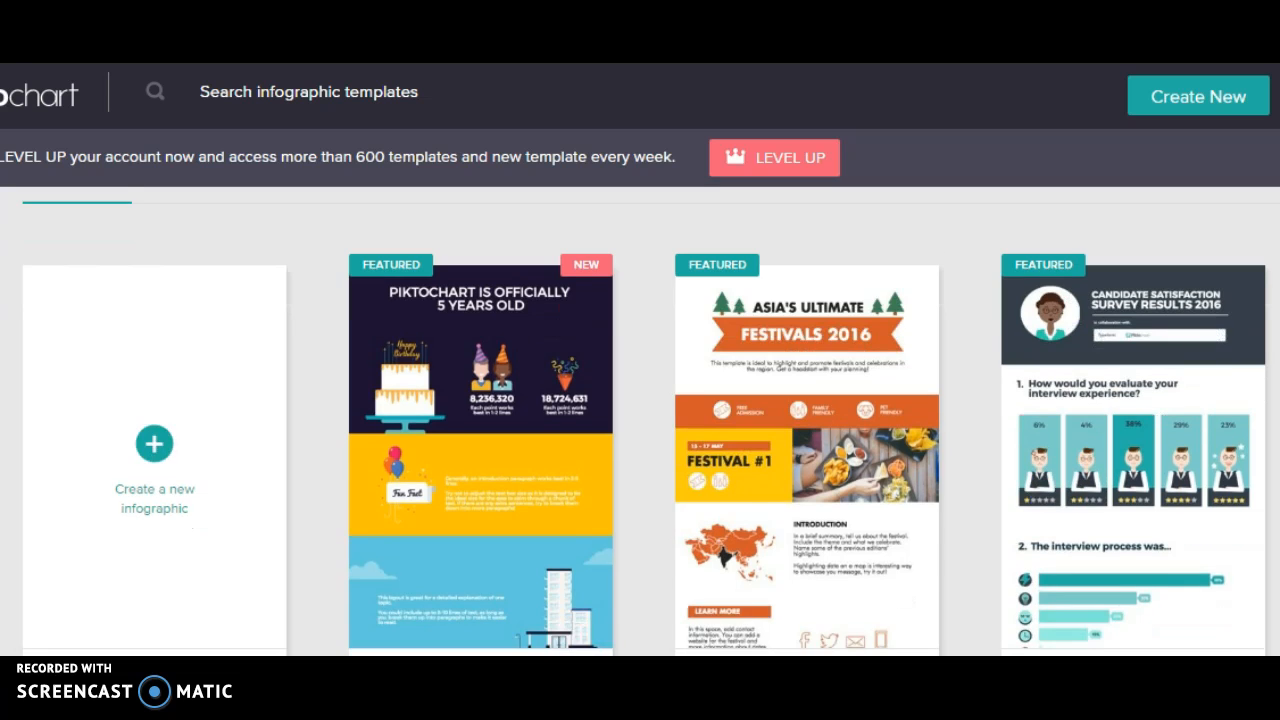
scroll(640, 426, "down", 1)
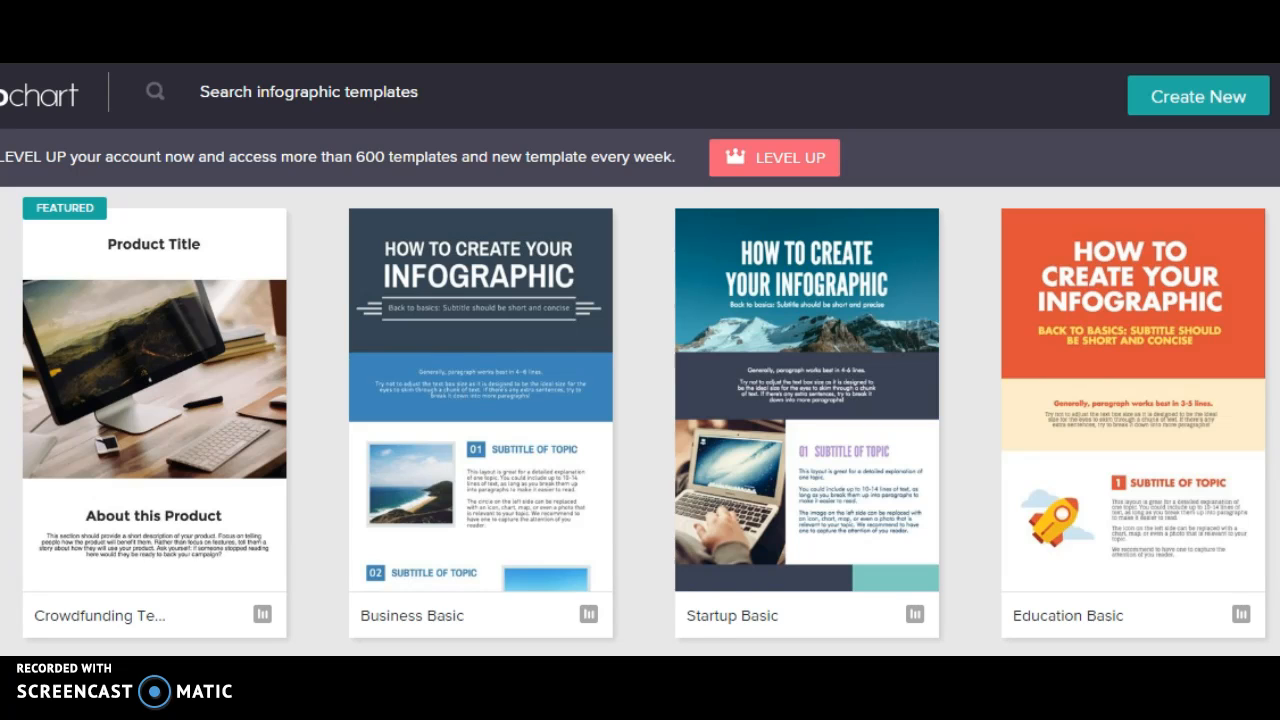
scroll(640, 426, "down", 4)
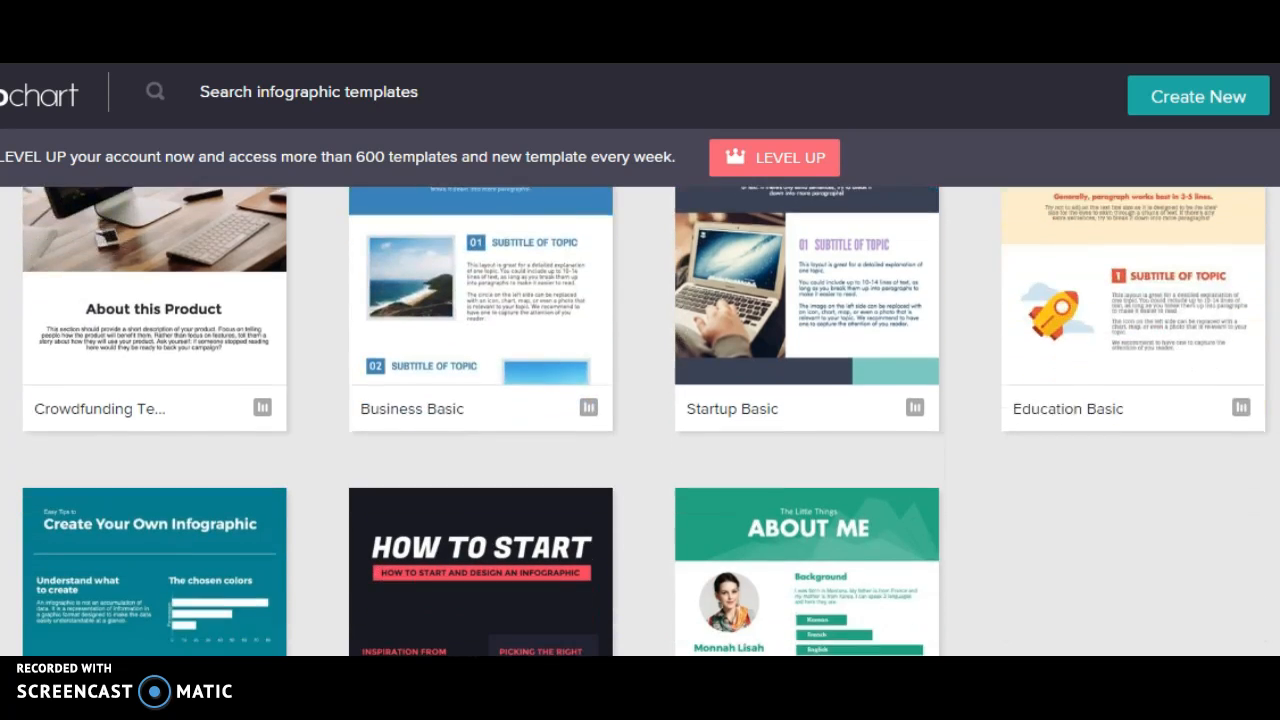
mouse_move(206, 463)
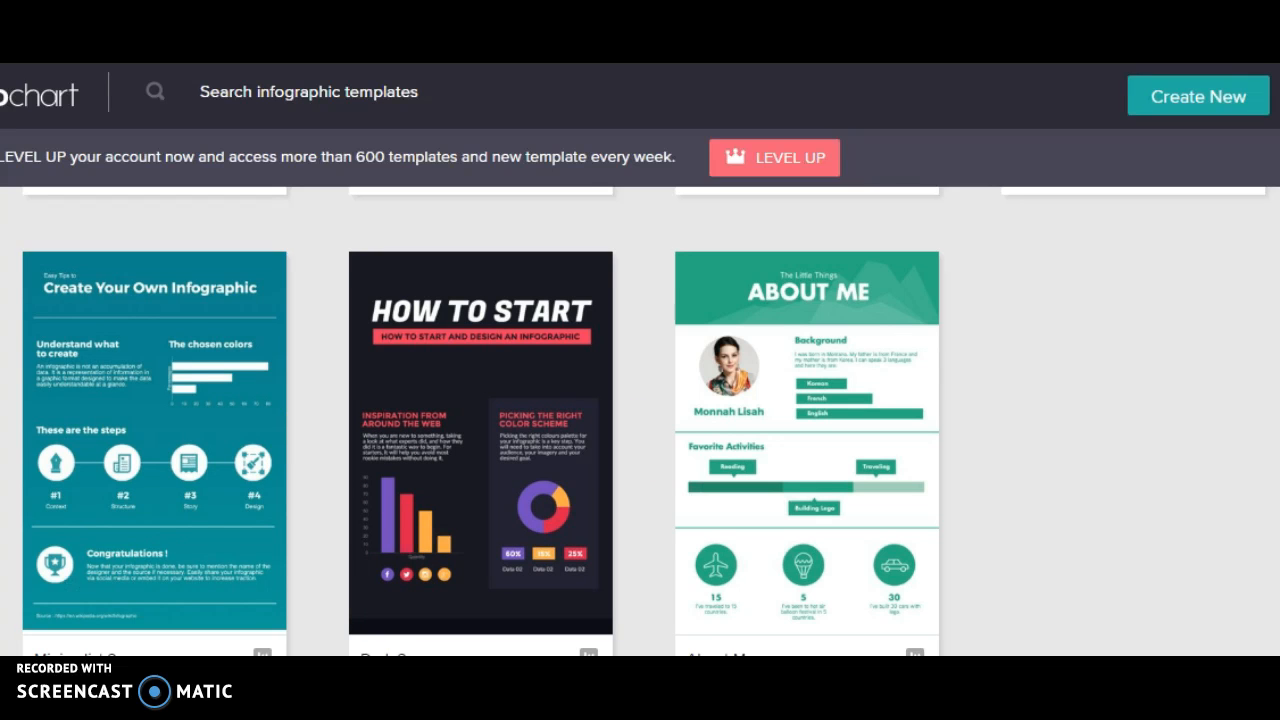
scroll(640, 420, "up", 7)
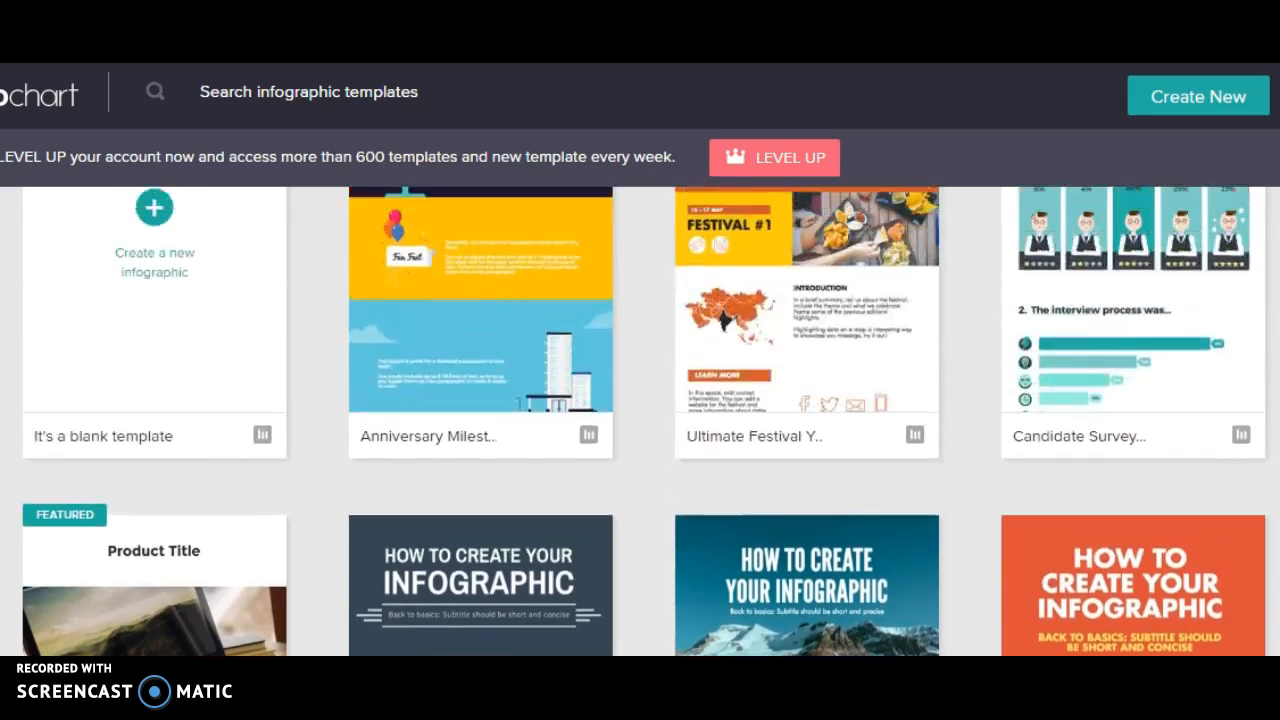
scroll(640, 420, "up", 2)
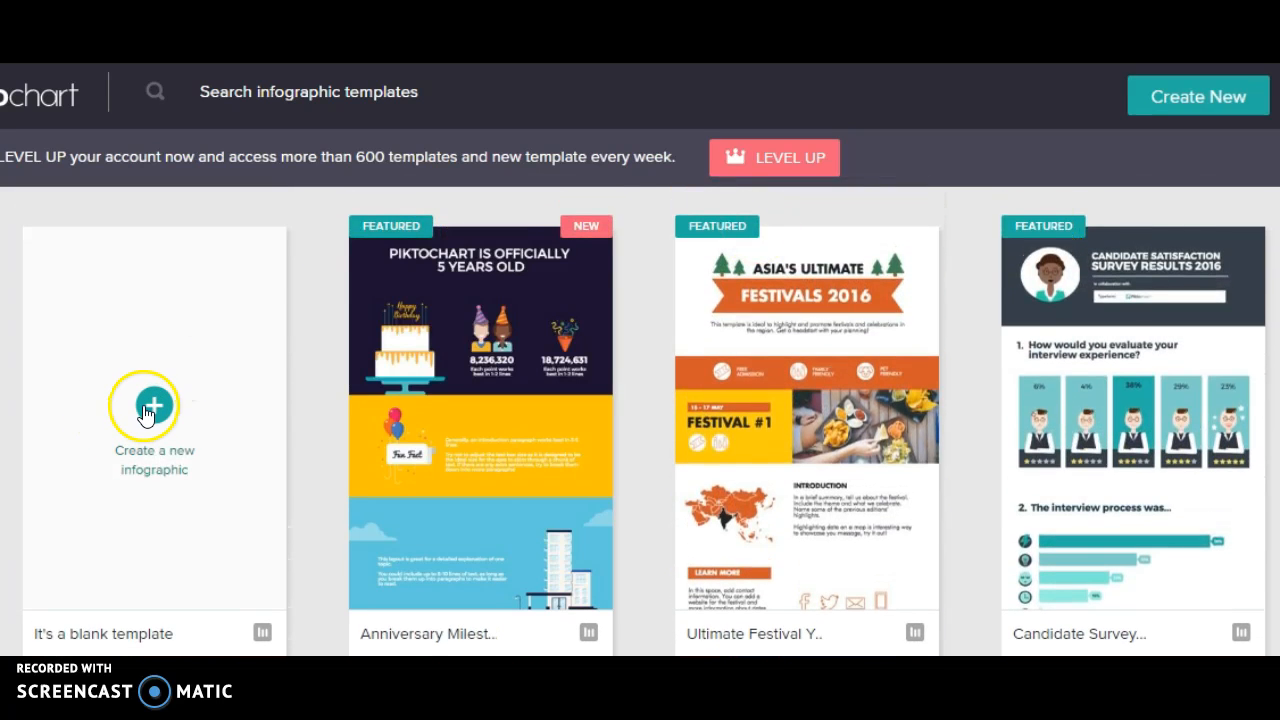
left_click(143, 406)
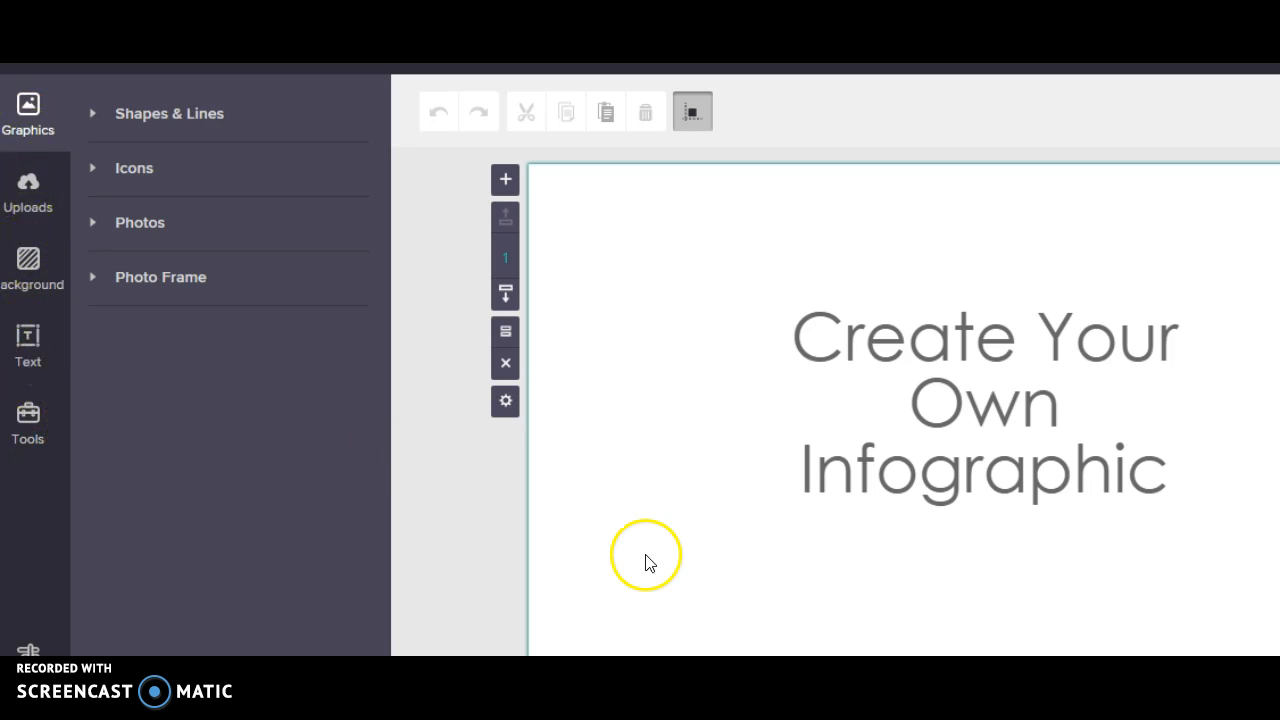
Step: Replace the placeholder title text with the teacher's name in possessive form followed by "classroom"
left_click(933, 336)
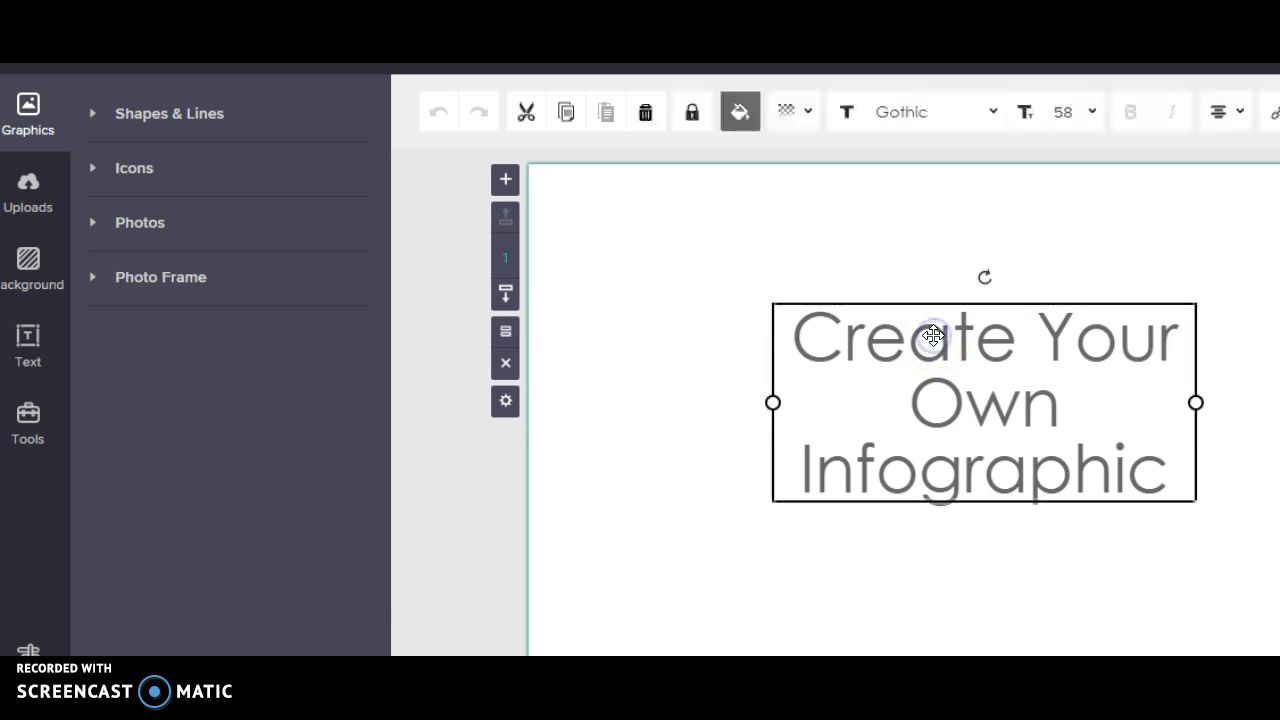
double_click(910, 342)
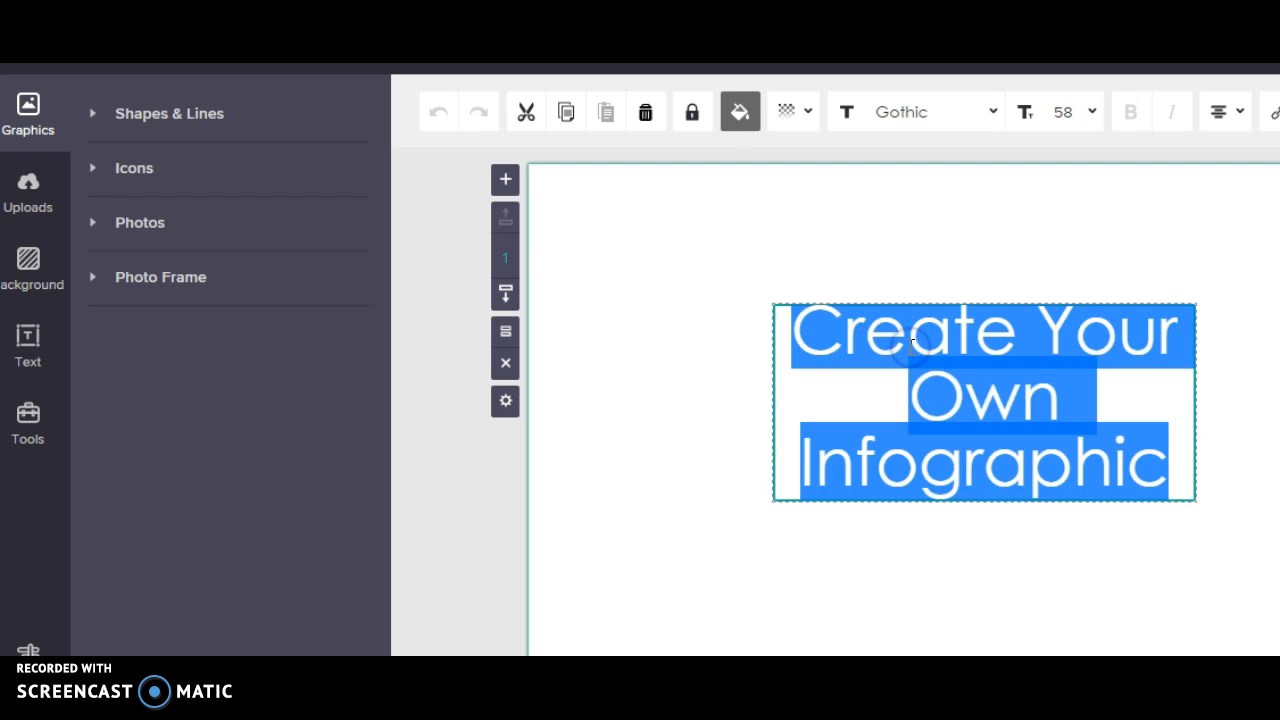
type("M")
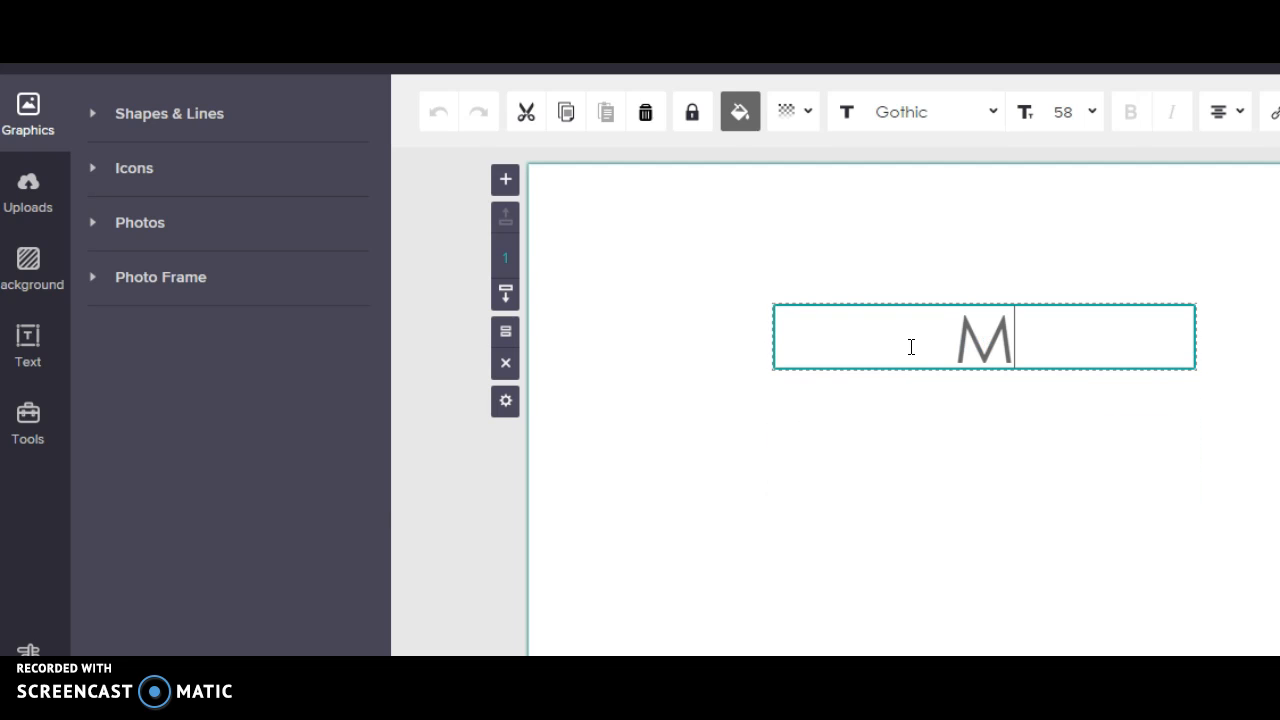
type("s. L")
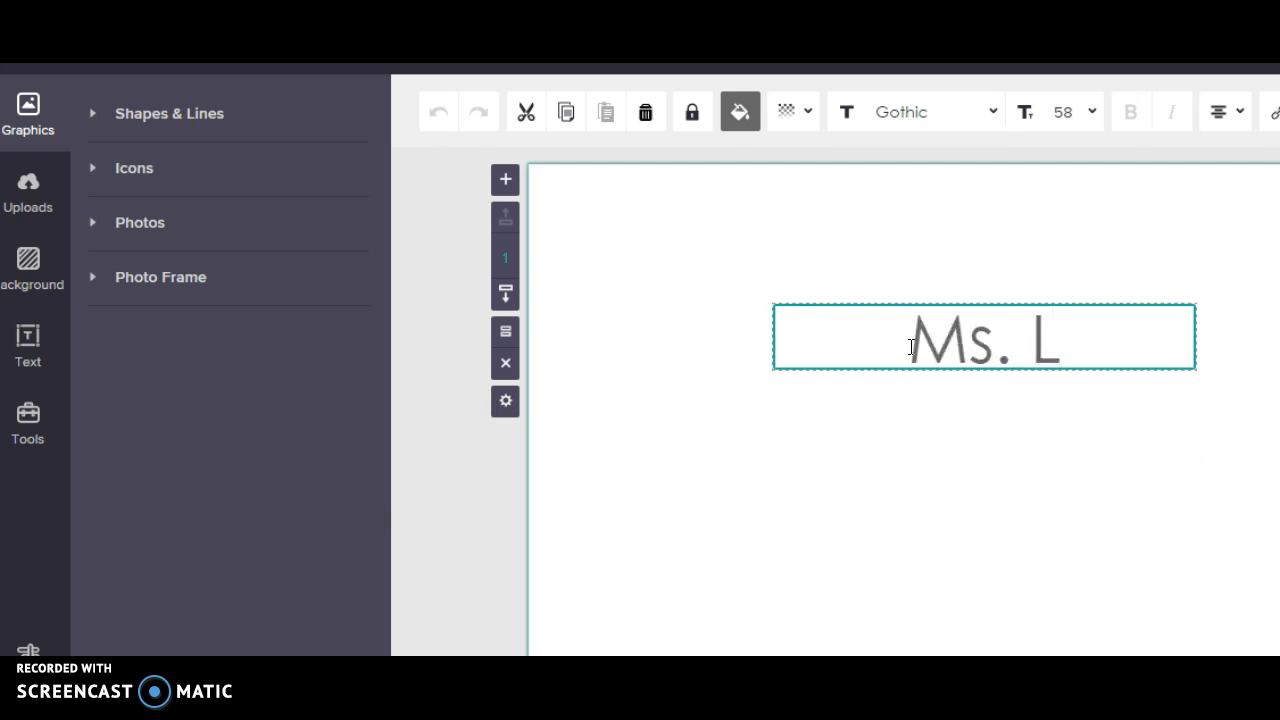
type("is")
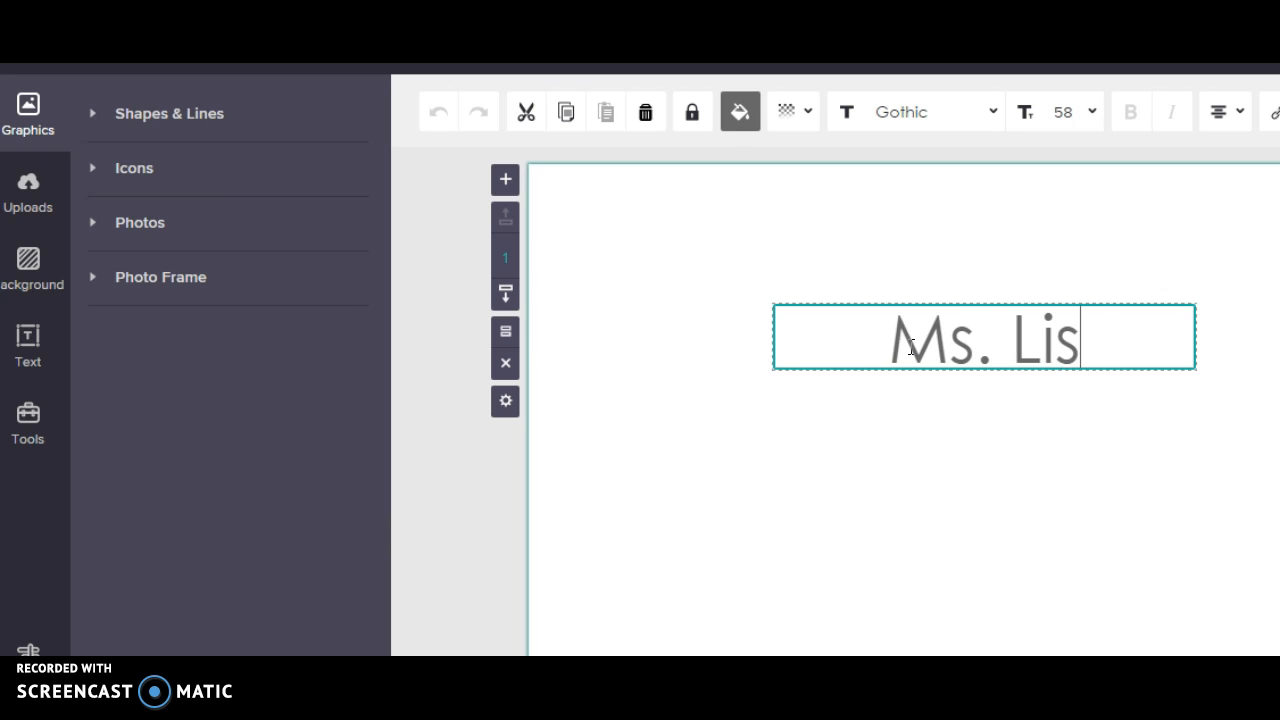
type("a's classroom")
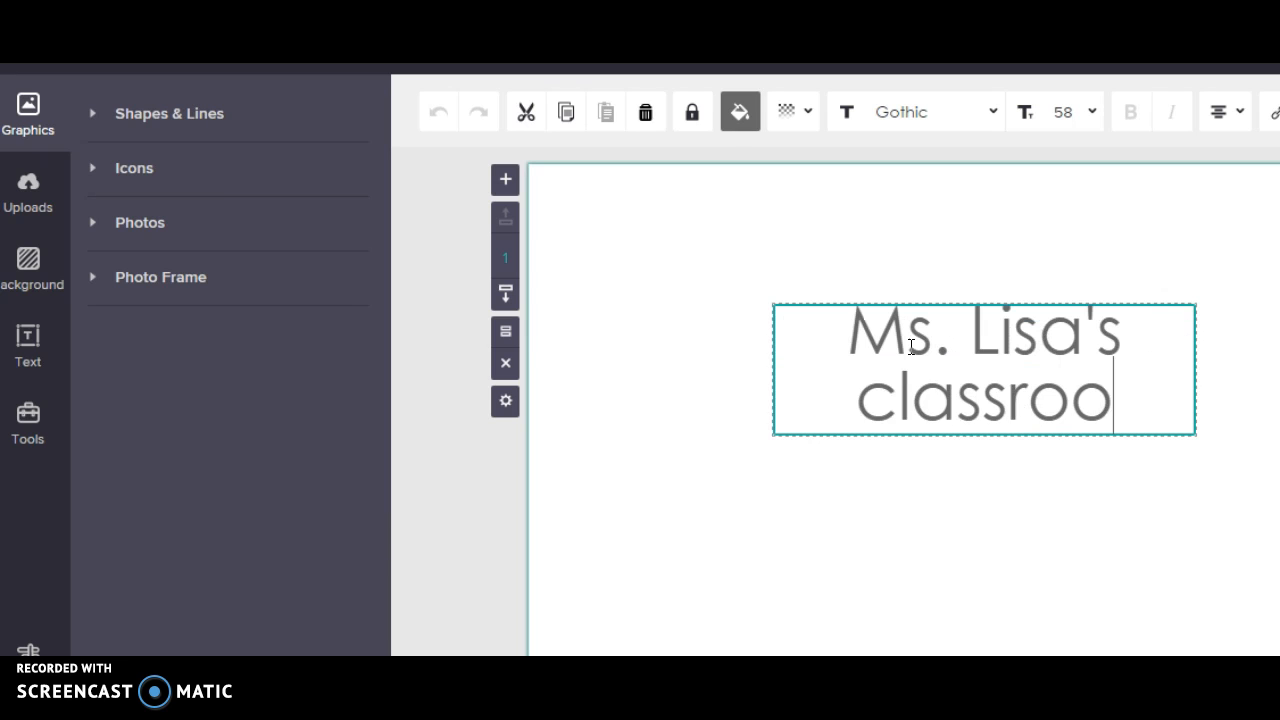
left_click(1029, 511)
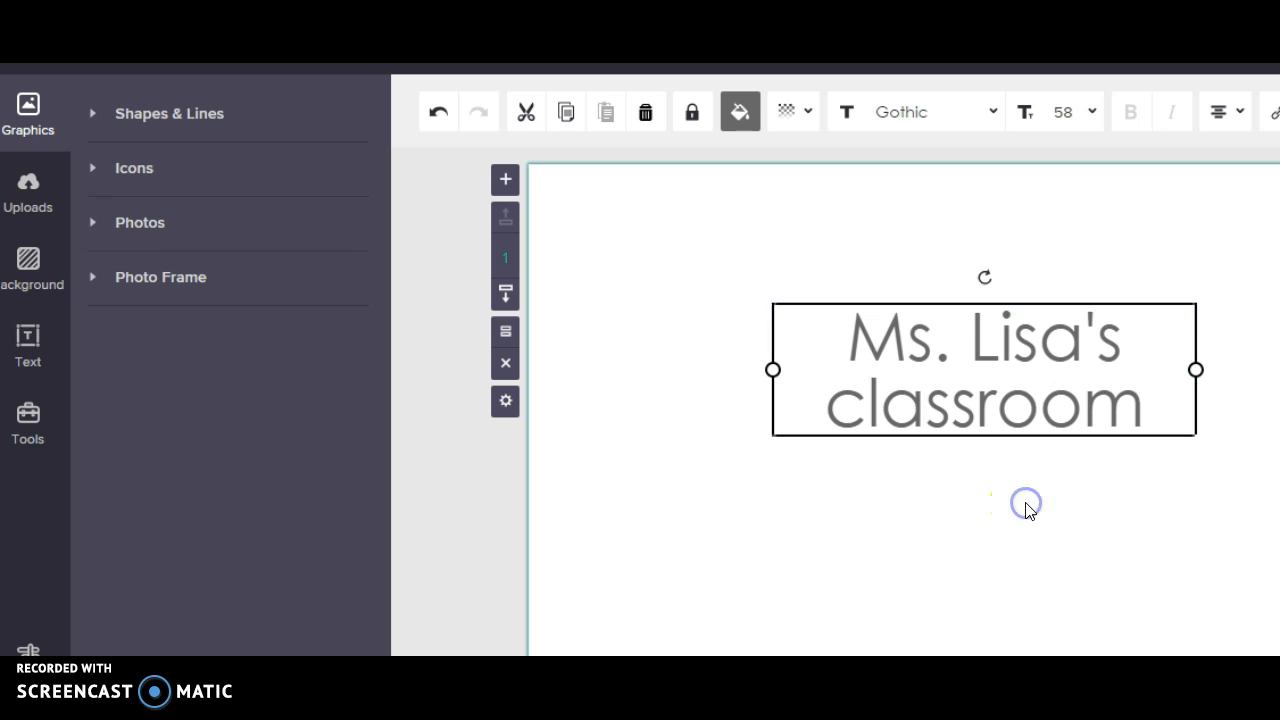
Step: Add a Subtitle text element and place it directly beneath the title
left_click(29, 338)
left_click(155, 190)
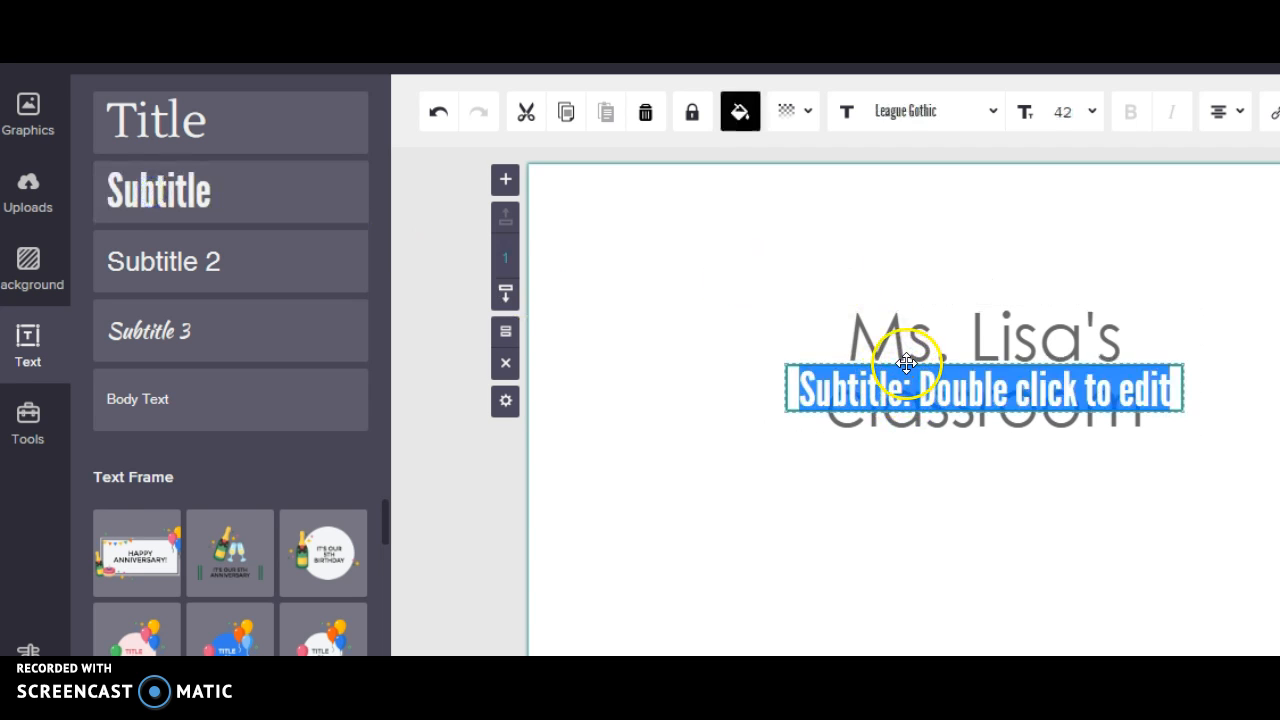
left_click(913, 388)
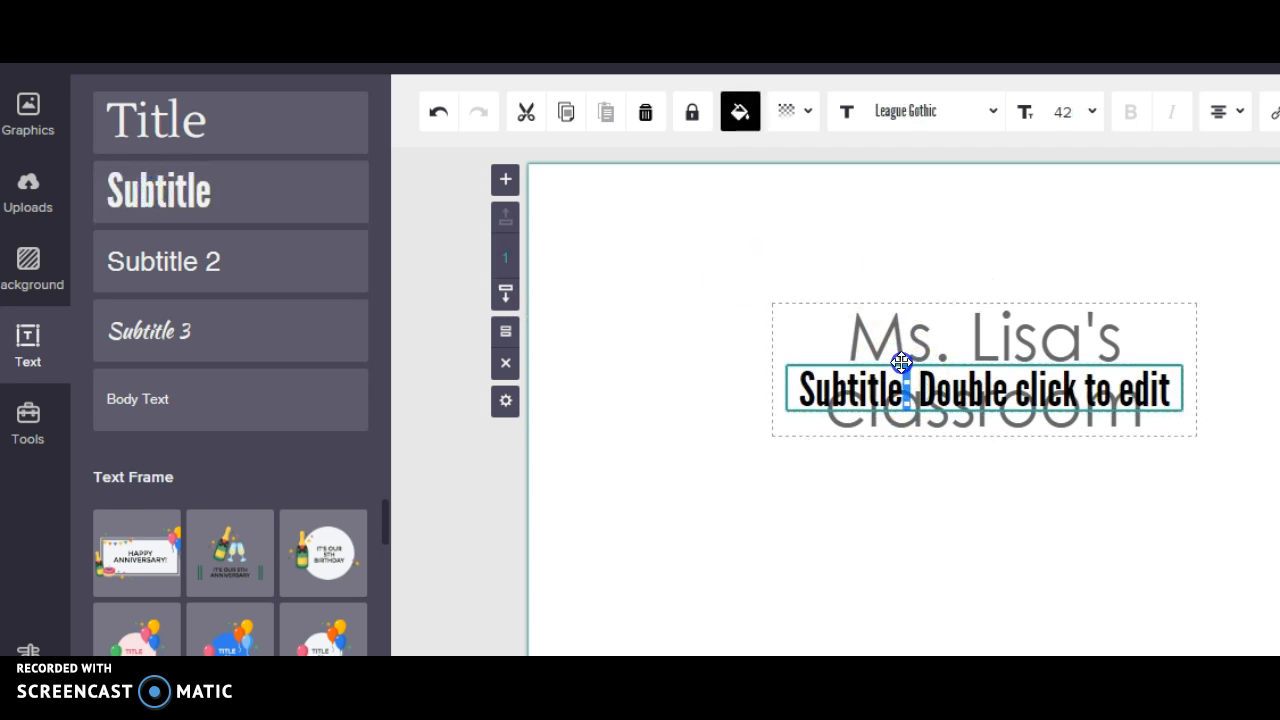
left_click(896, 362)
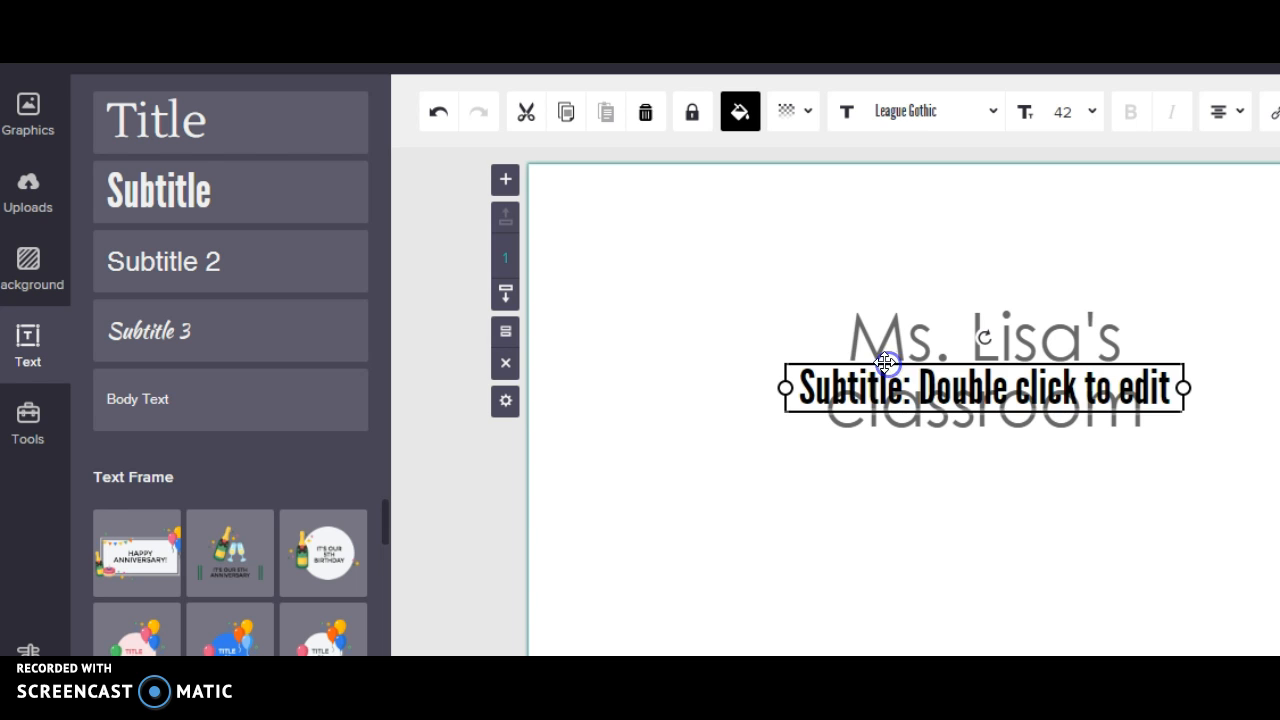
left_click_drag(890, 388, 889, 429)
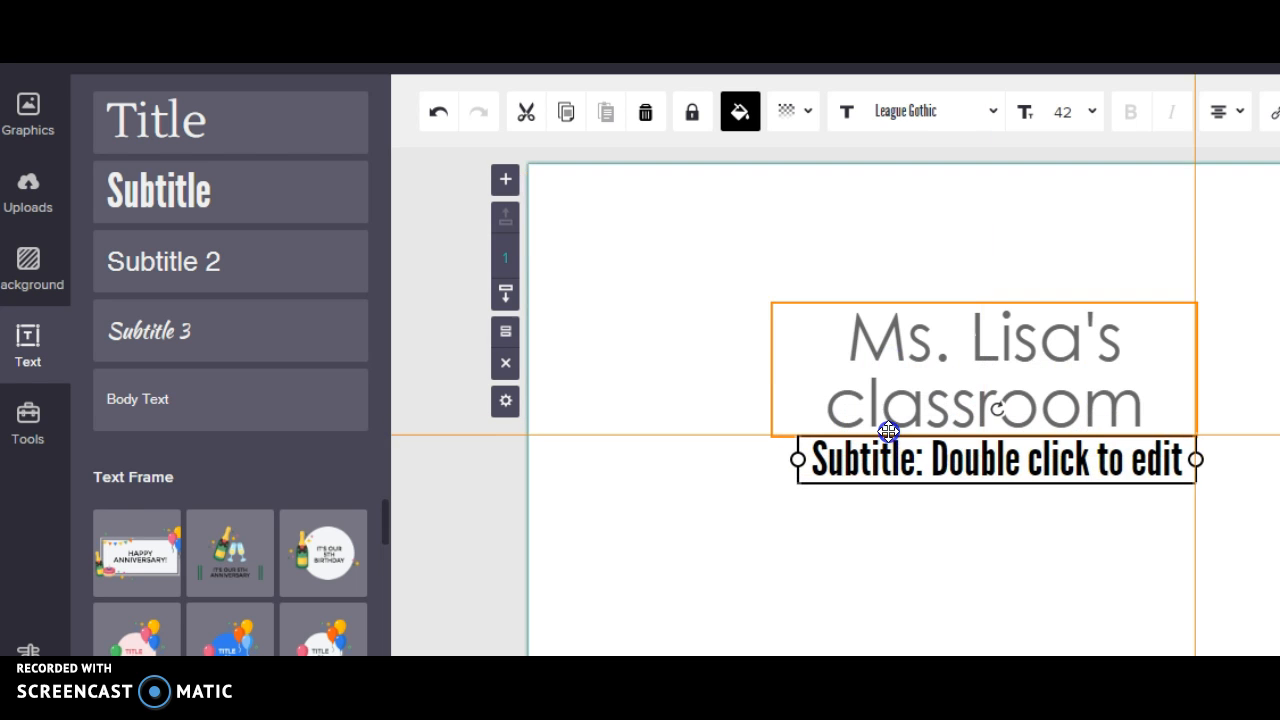
Step: Replace the subtitle's placeholder text with "2017-2018"
double_click(822, 460)
type("2017-2018")
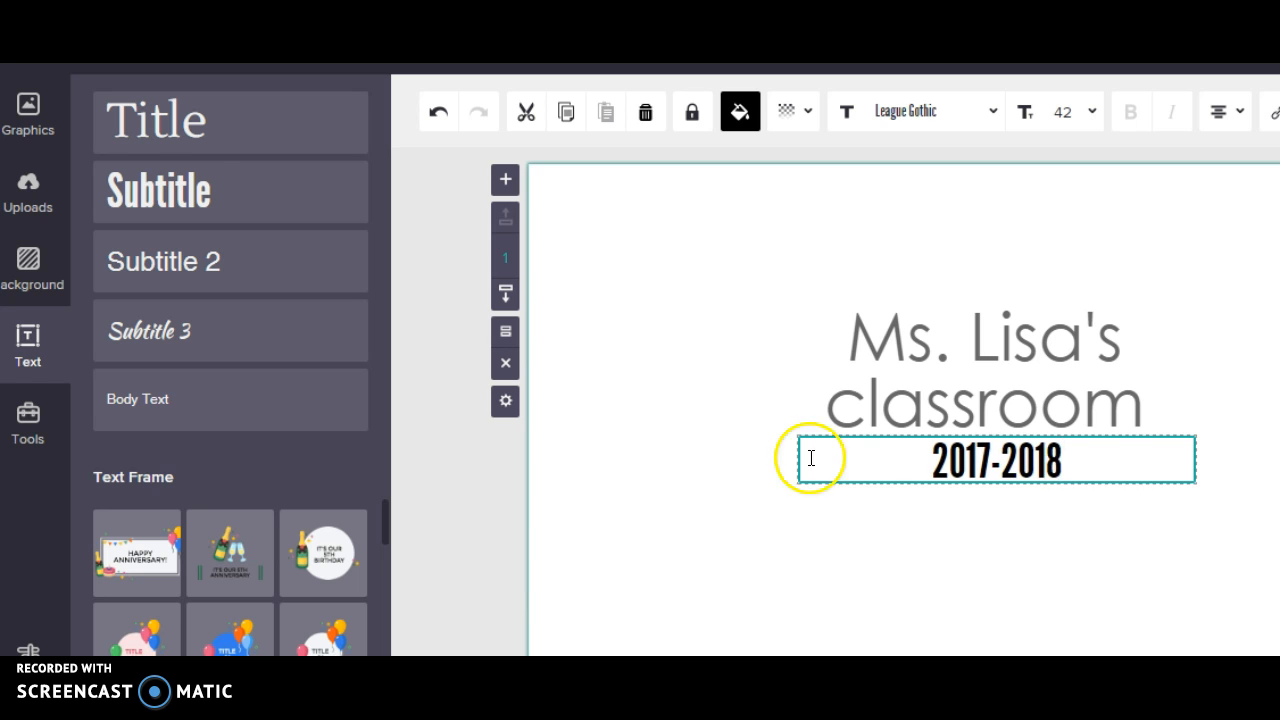
left_click(1008, 565)
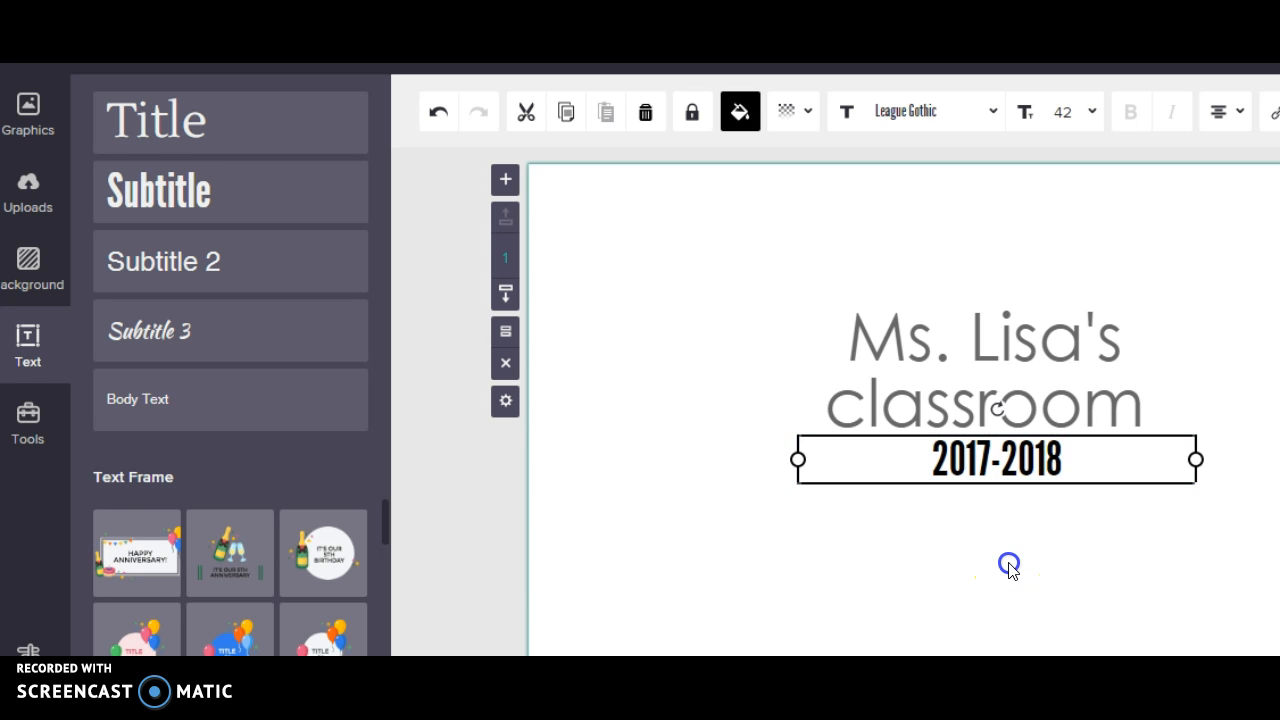
left_click(1194, 500)
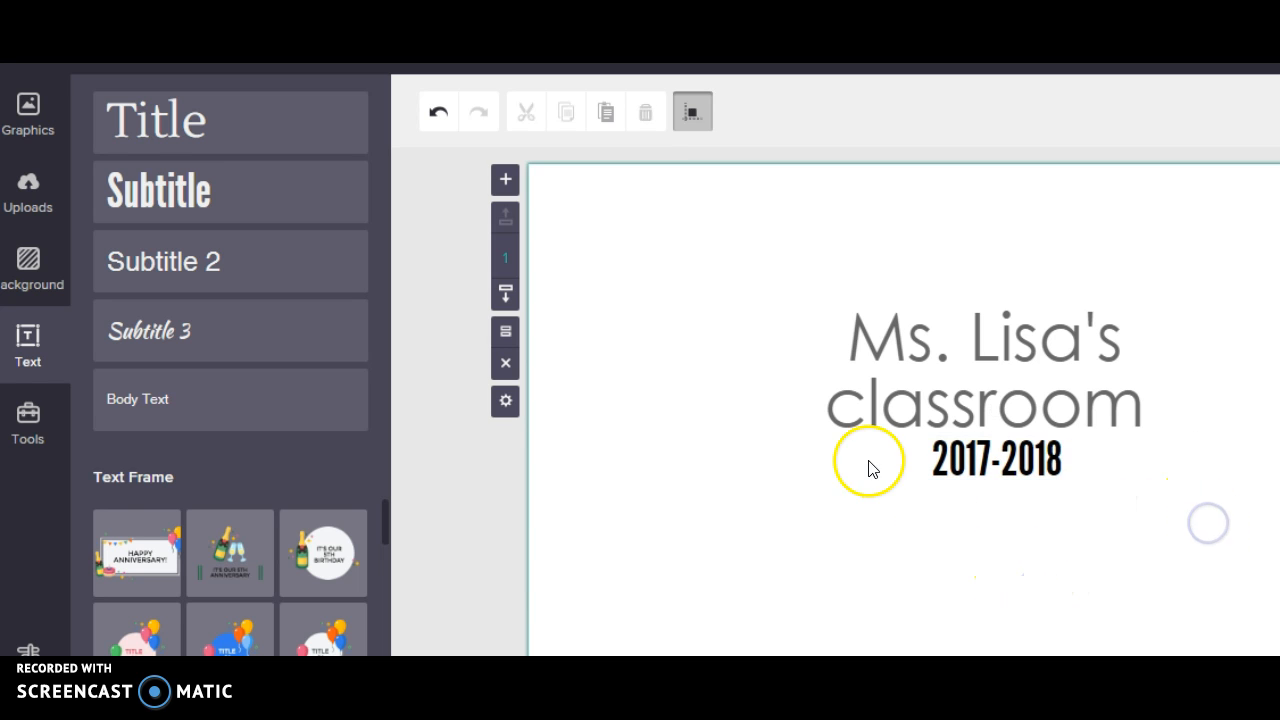
Step: Change the colour of the "2017-2018" subtitle to the default orange
left_click(957, 465)
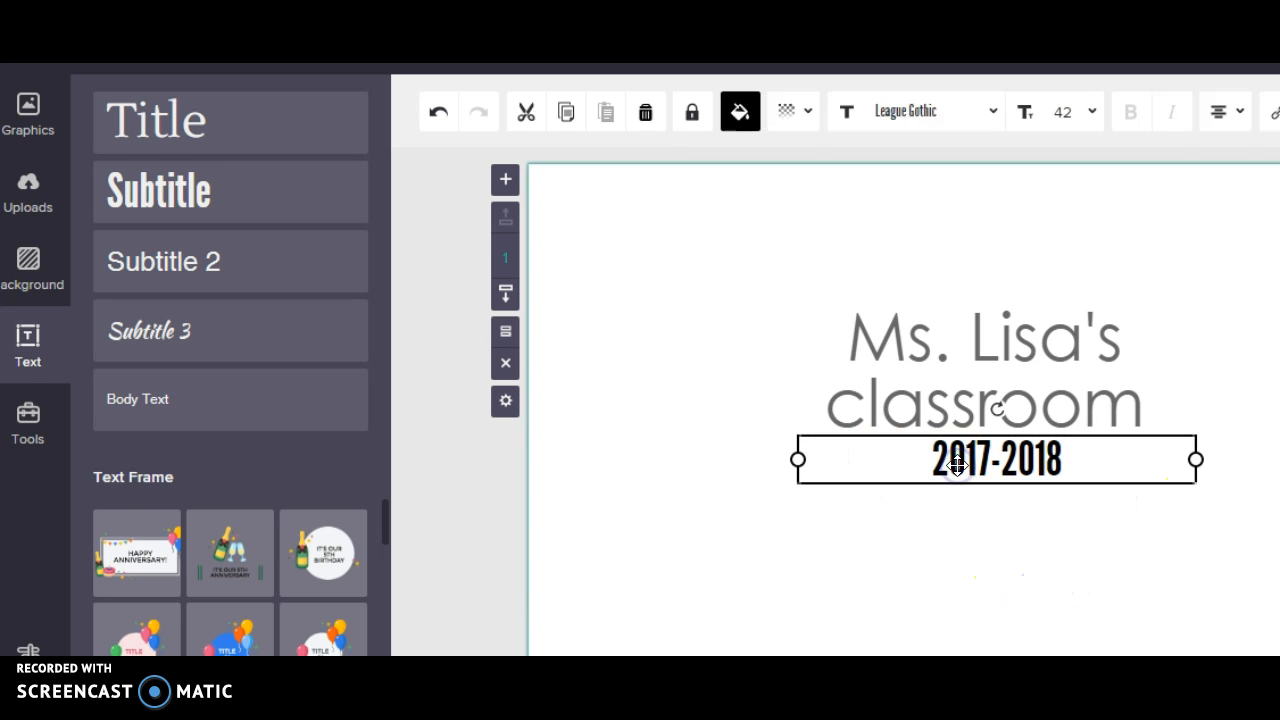
left_click(752, 127)
left_click(784, 309)
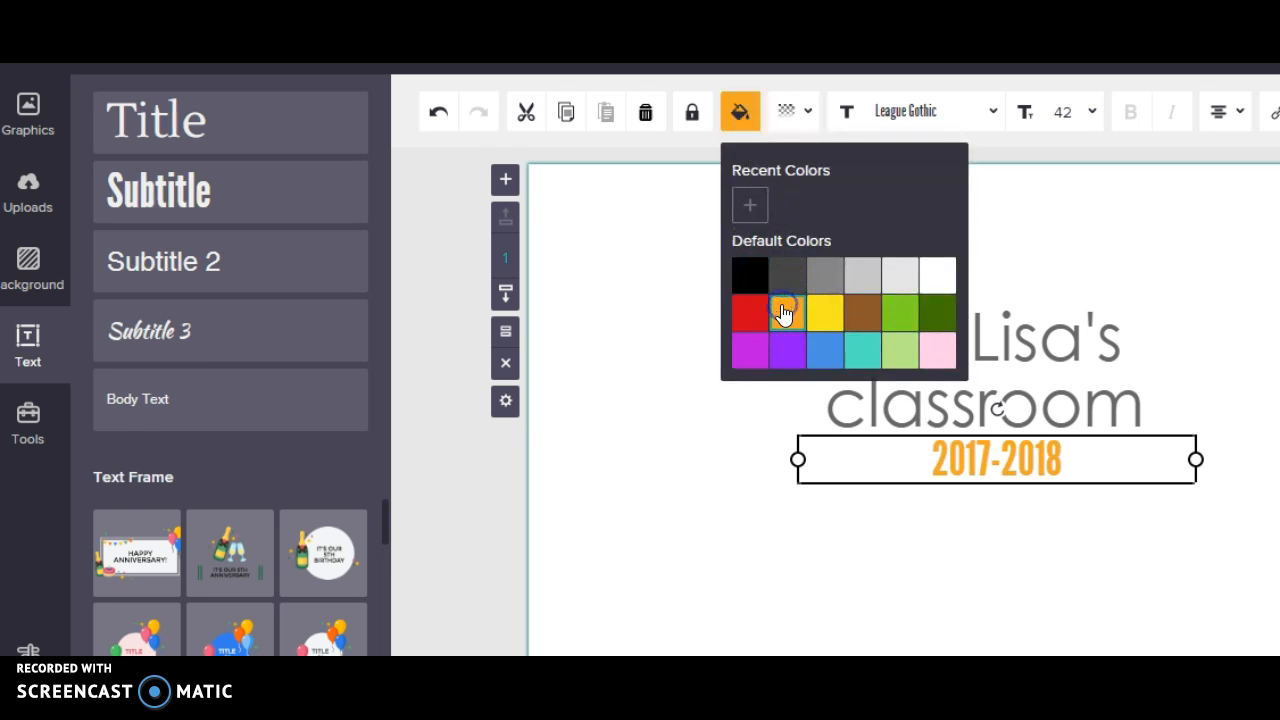
left_click(923, 543)
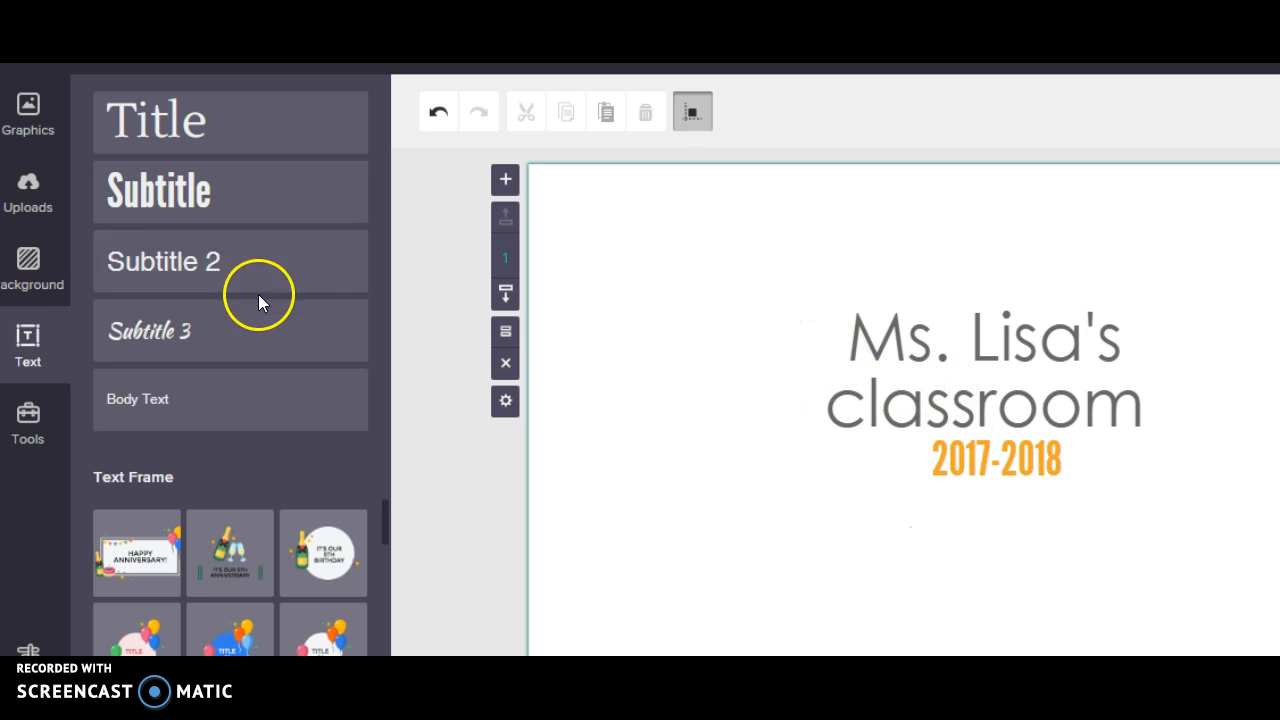
Step: Insert a star from the basic shapes, move it to the left of the subtitle and slightly adjust its size
left_click(29, 112)
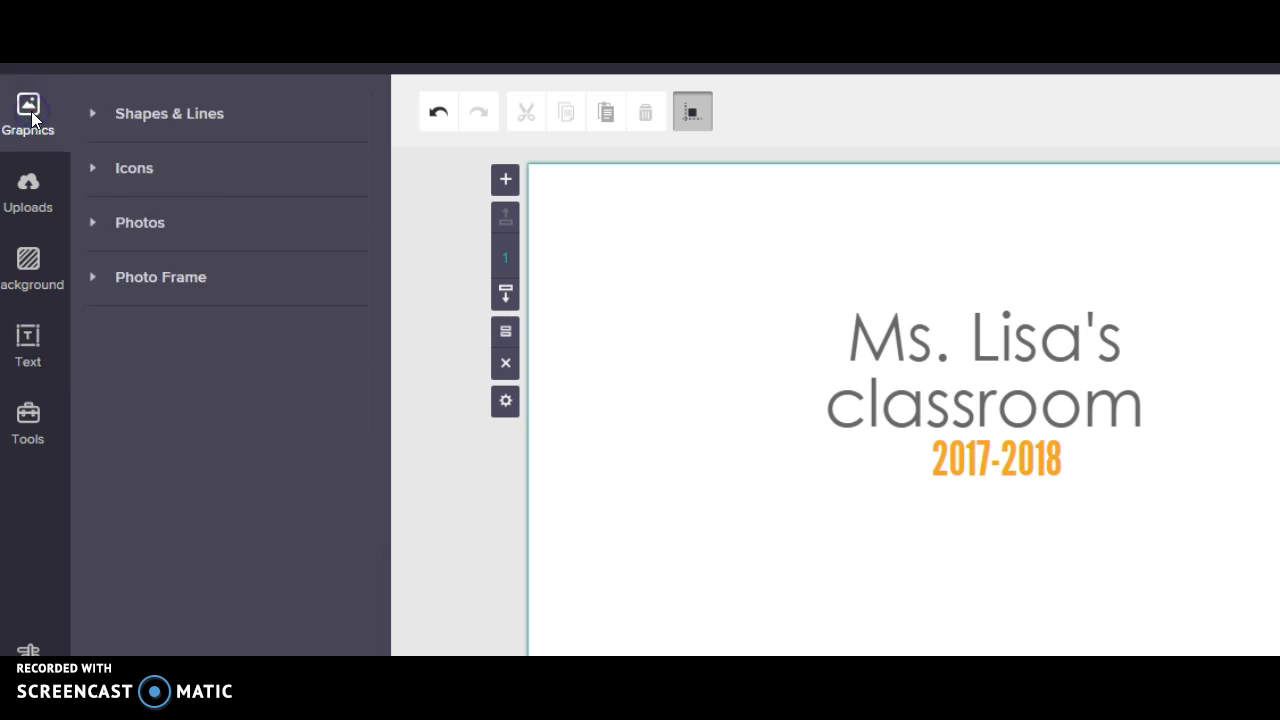
left_click(152, 114)
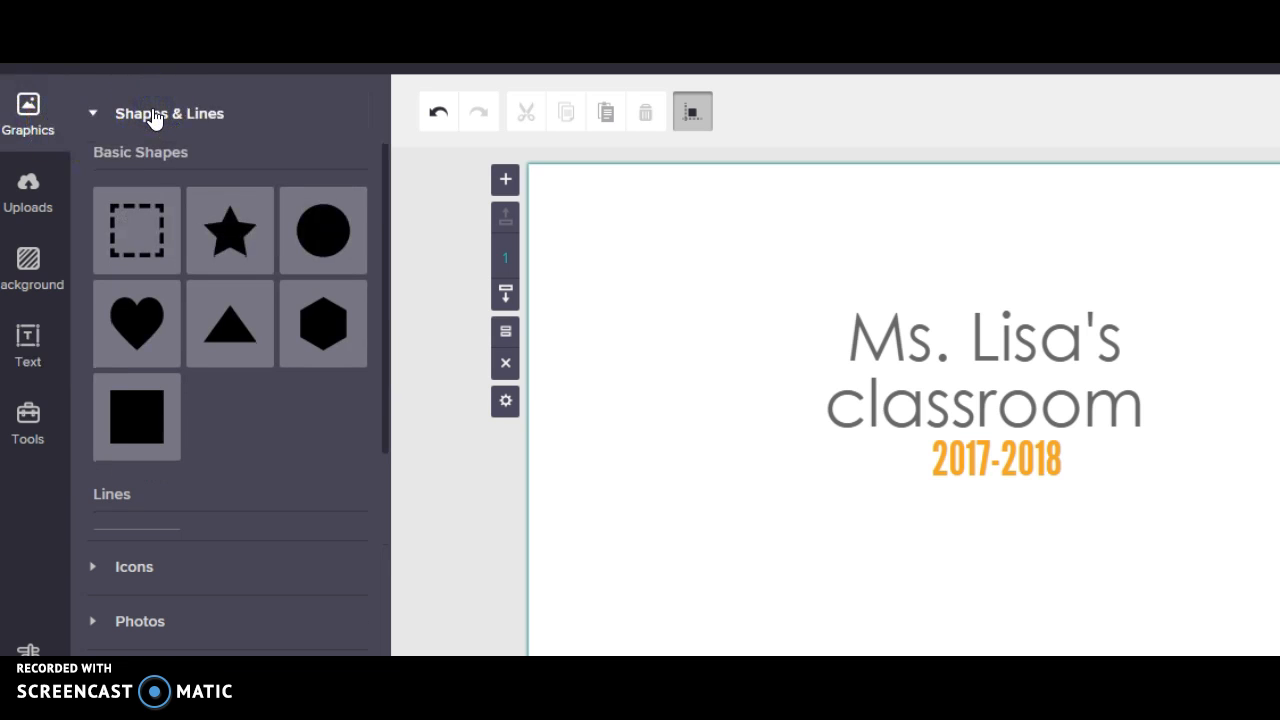
left_click(210, 233)
left_click_drag(929, 434, 787, 474)
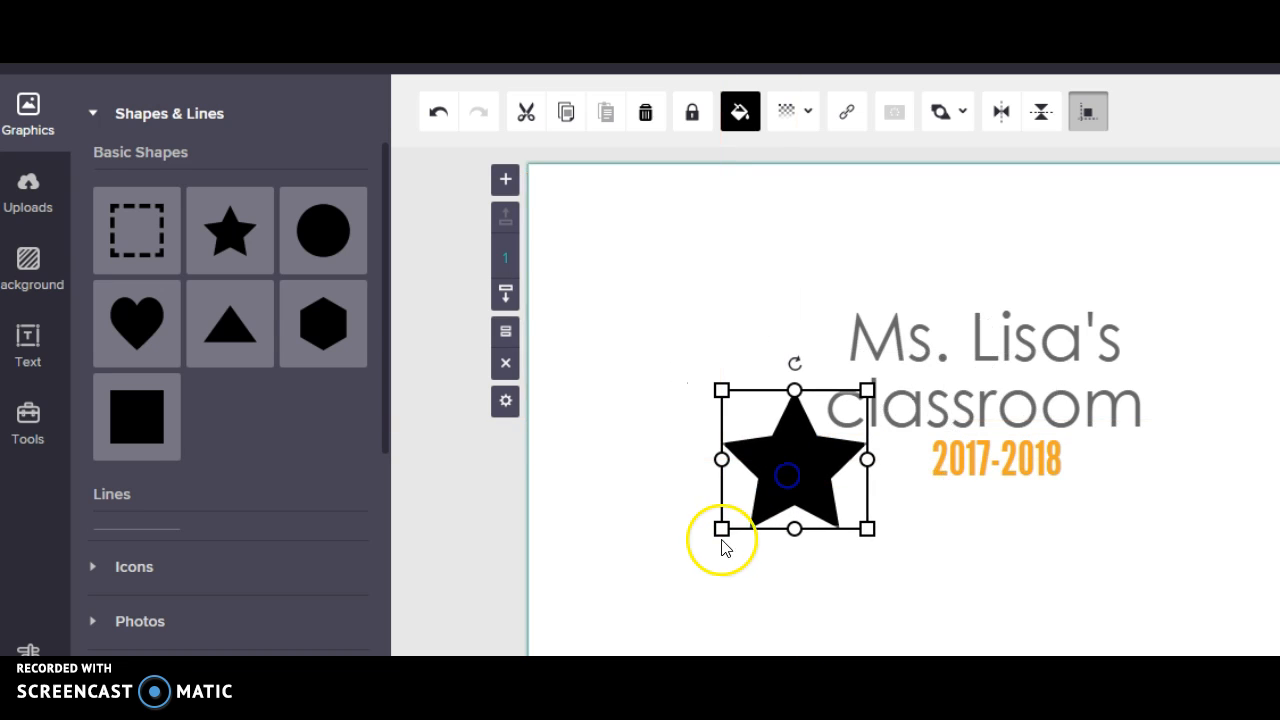
mouse_move(721, 528)
left_mouse_down()
mouse_move(540, 632)
mouse_move(677, 597)
mouse_move(728, 530)
left_mouse_up()
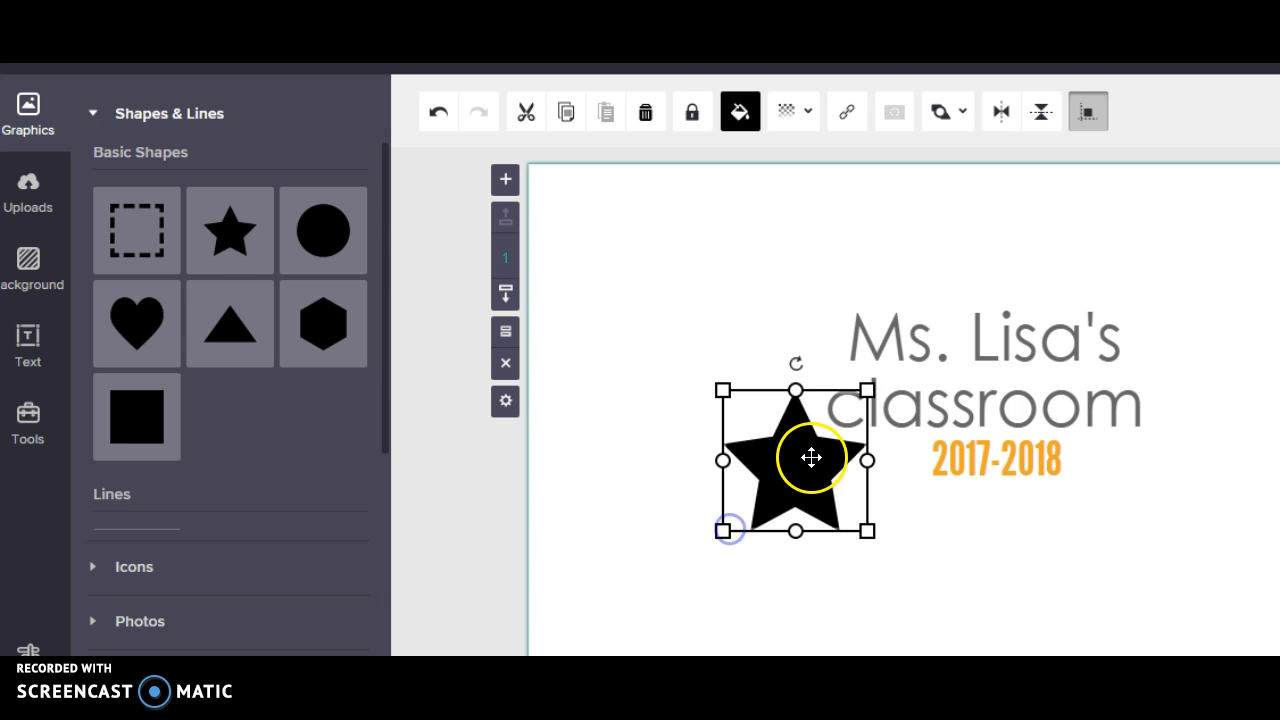
Step: Recolour the star to the default yellow and move it above the end of the title's first line
left_click(741, 112)
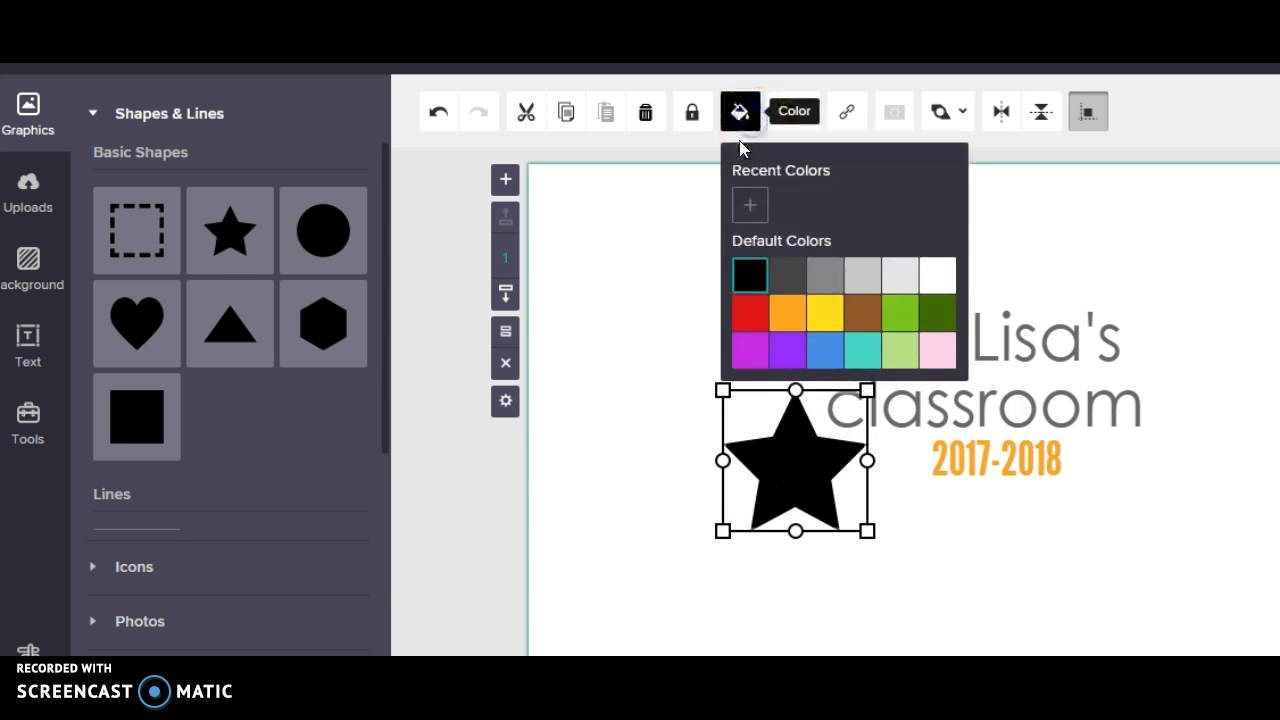
left_click(823, 310)
left_click_drag(794, 460, 1147, 254)
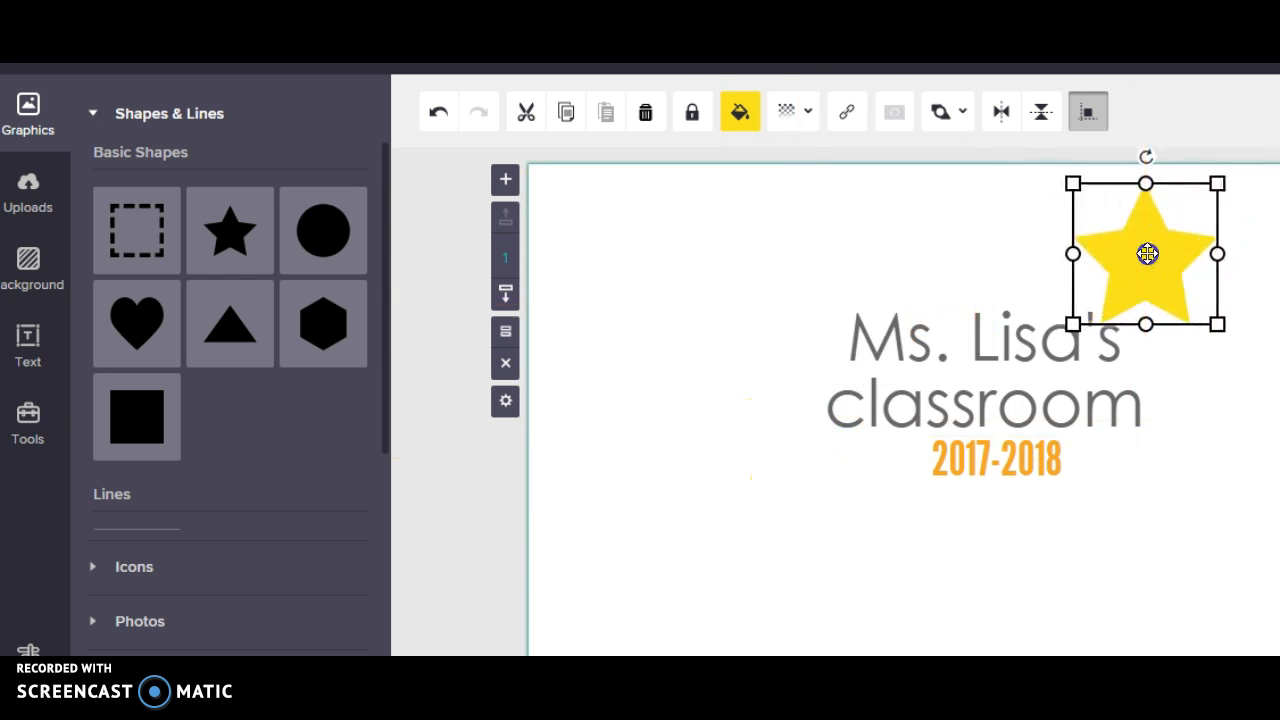
left_click(1107, 576)
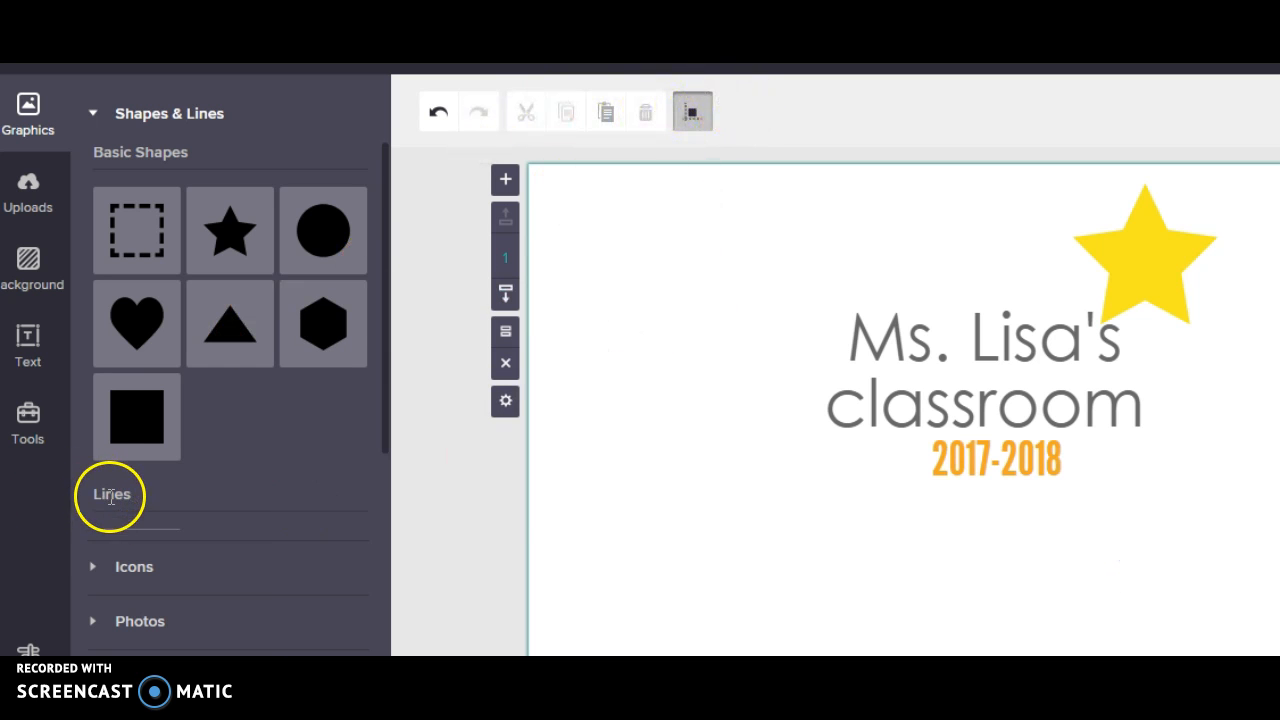
Step: Open the icon library and search it for "microphone"
left_click(123, 528)
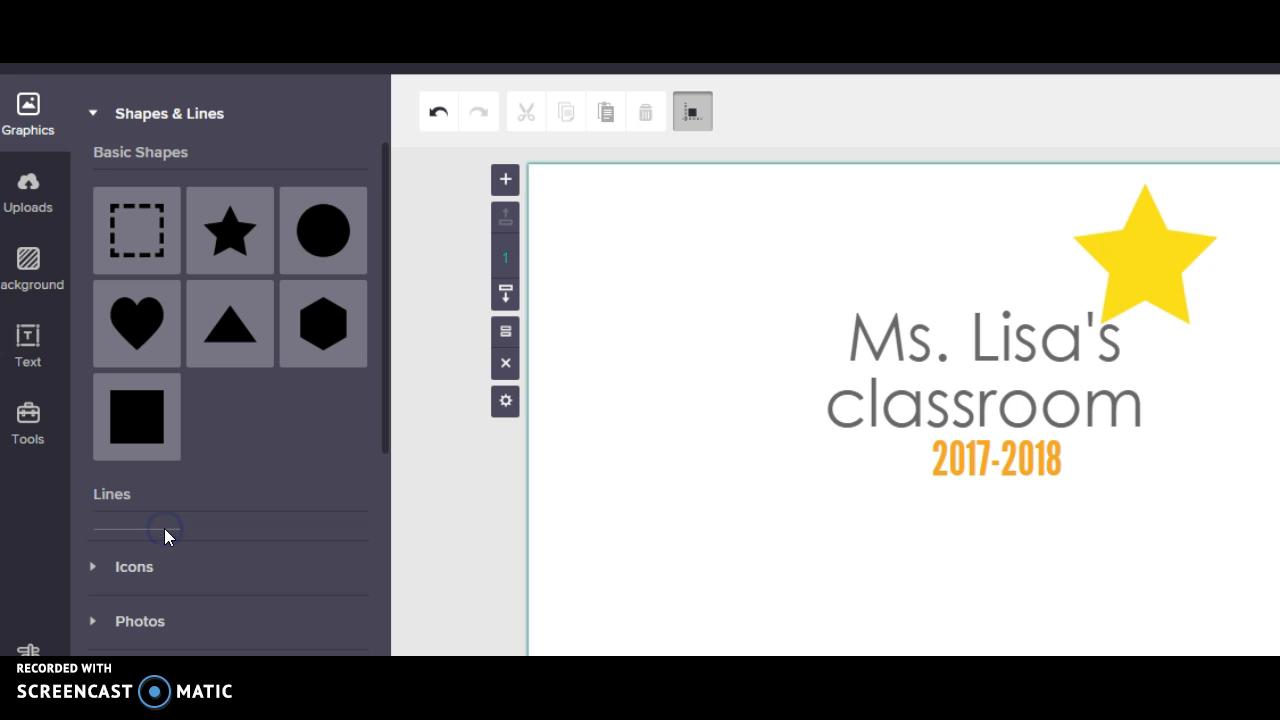
left_click(130, 566)
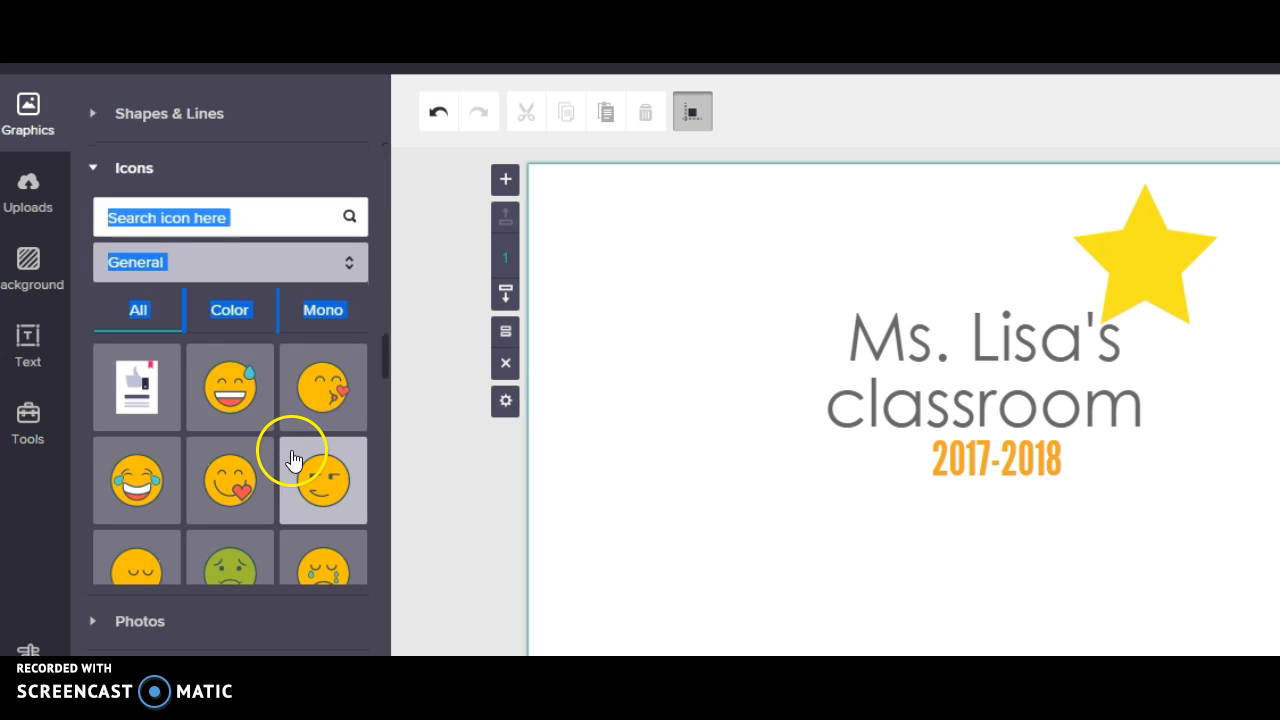
left_click_drag(385, 362, 381, 453)
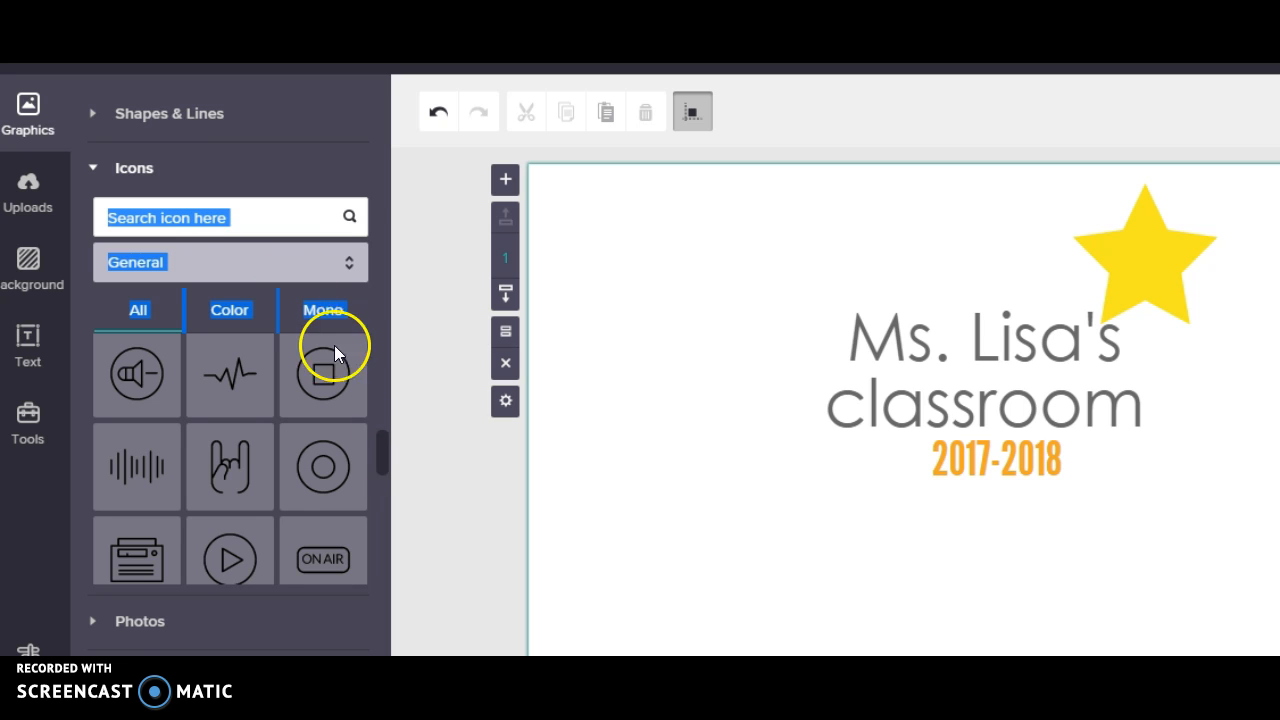
left_click(228, 217)
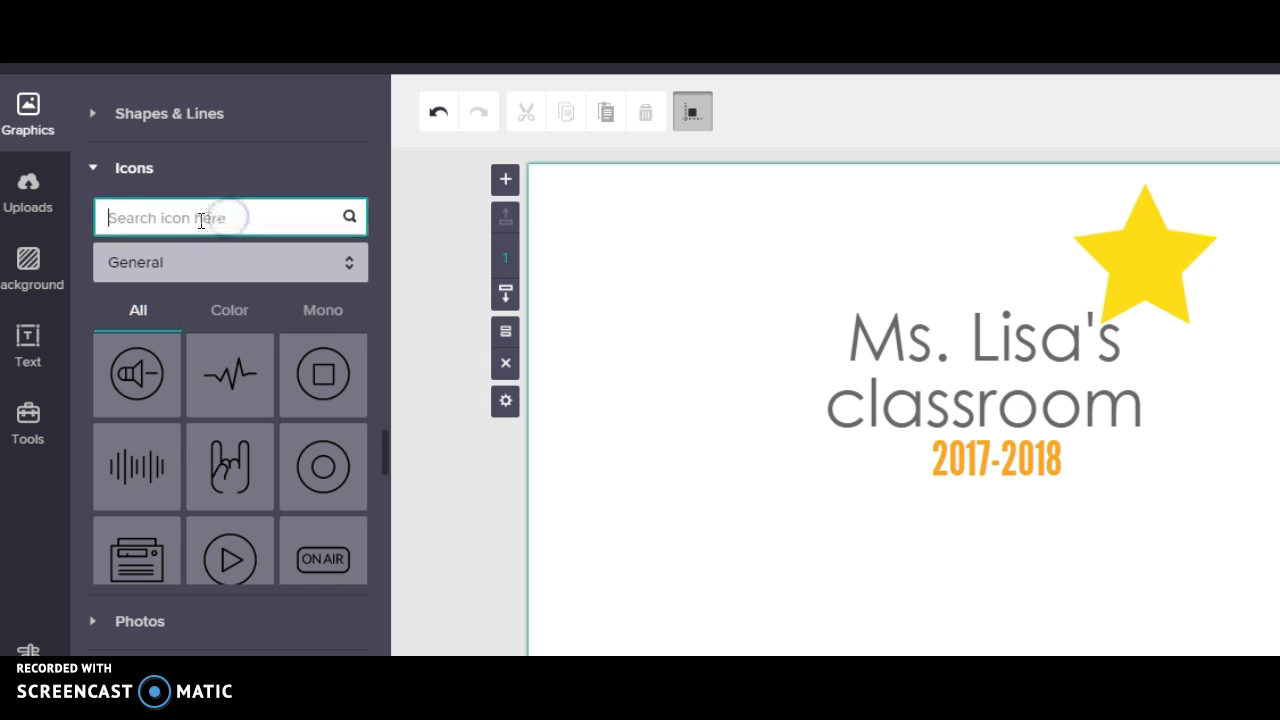
type("microphone")
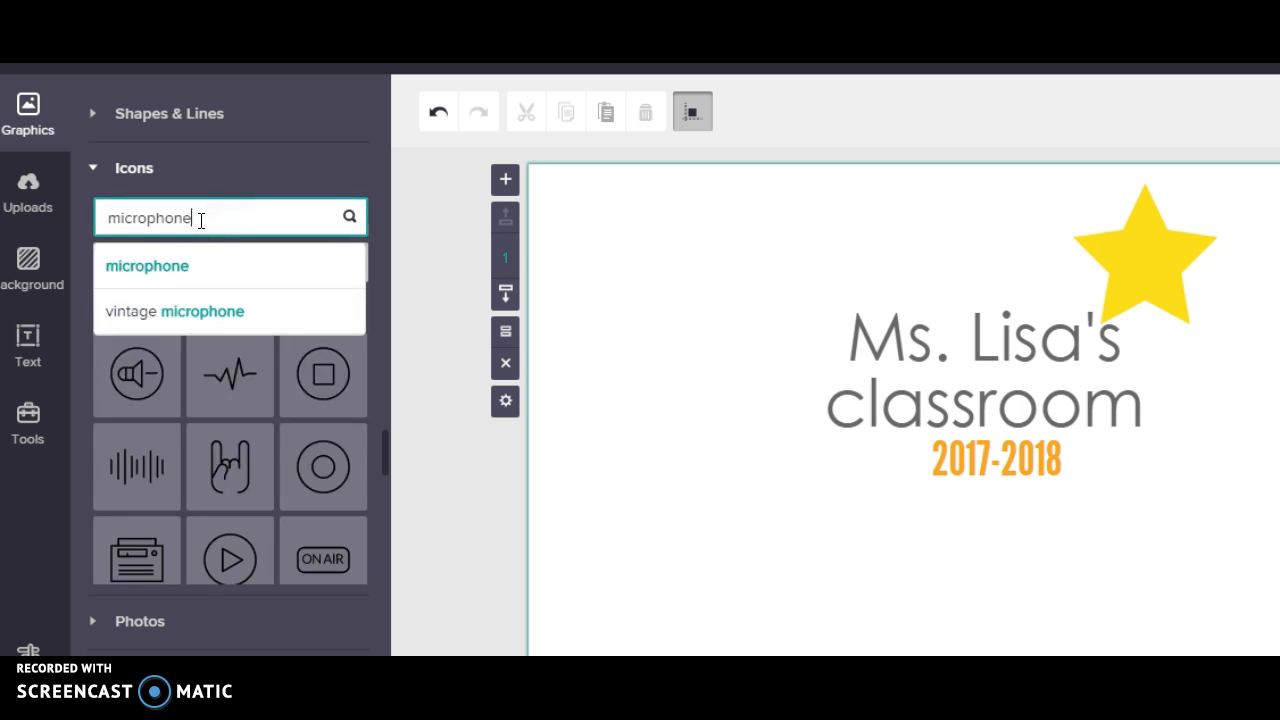
left_click(165, 266)
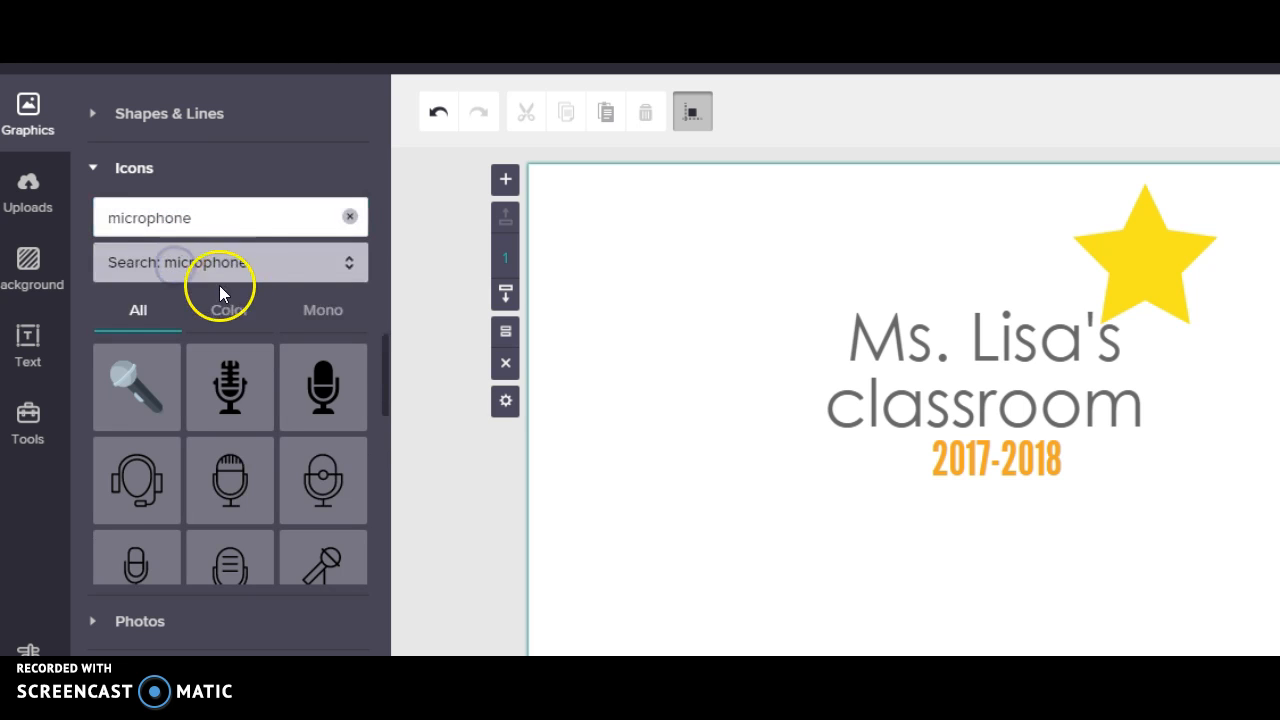
Step: Insert the solid black studio microphone icon and move it below the word "classroom", beside the subtitle
mouse_move(385, 358)
left_mouse_down()
mouse_move(383, 523)
mouse_move(384, 352)
left_mouse_up()
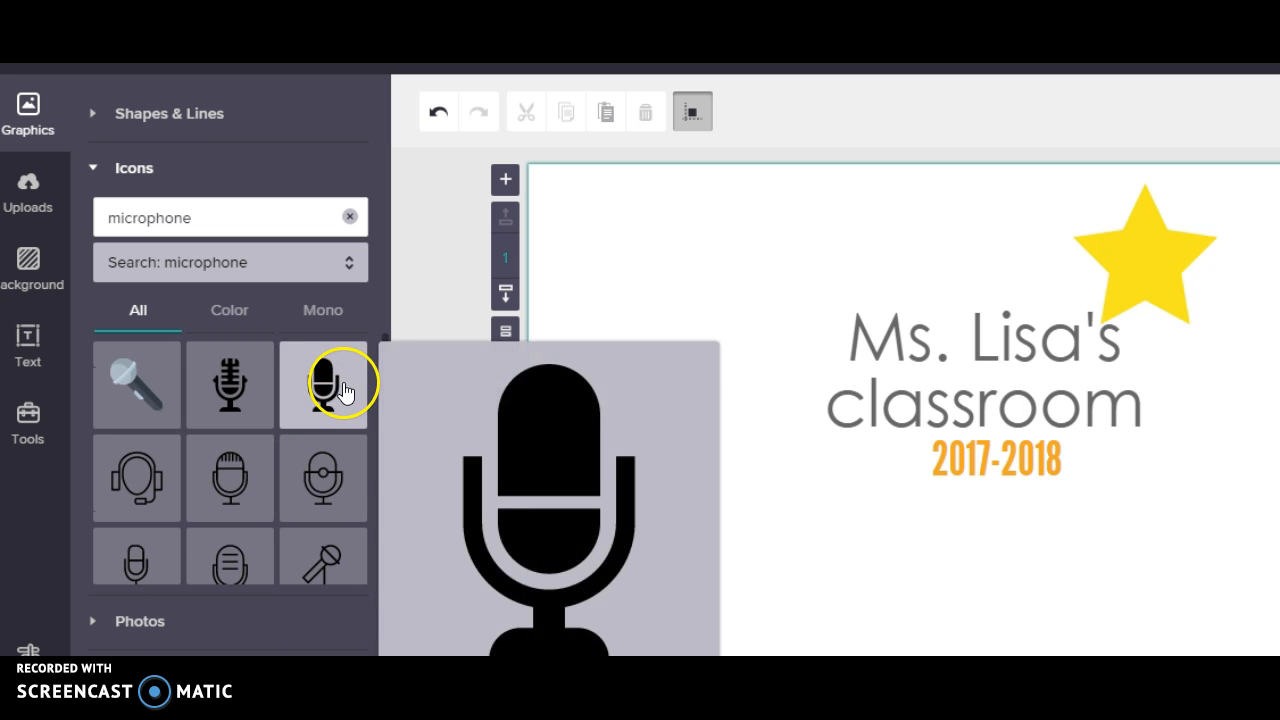
left_click(333, 390)
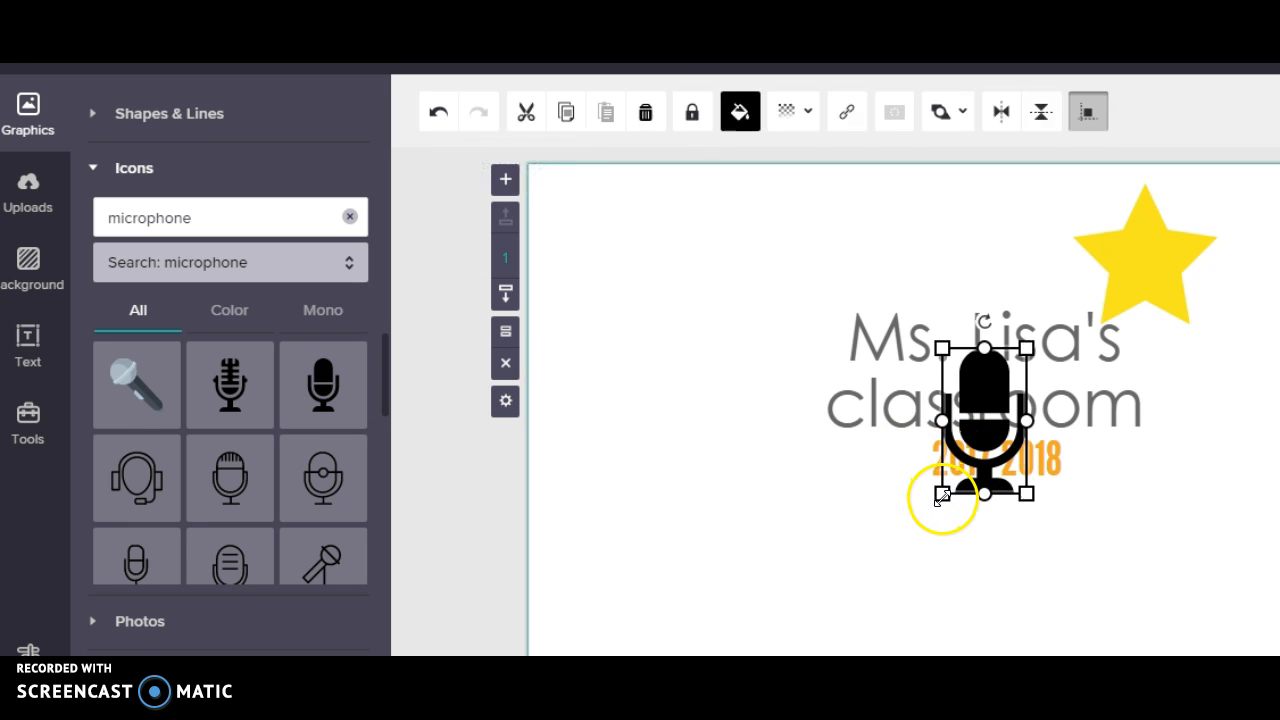
left_click_drag(966, 491, 864, 592)
Step: Change the microphone icon's colour to the default violet in the palette's last row
left_click(772, 112)
left_click(742, 112)
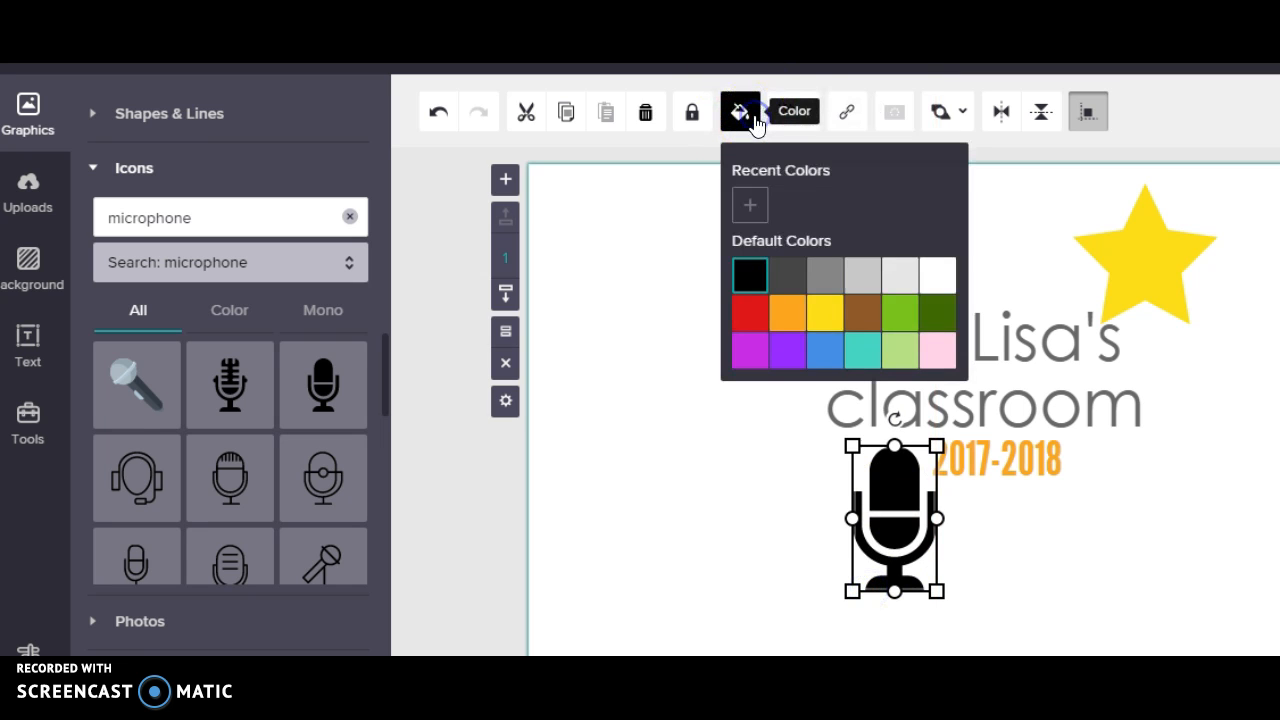
left_click(790, 349)
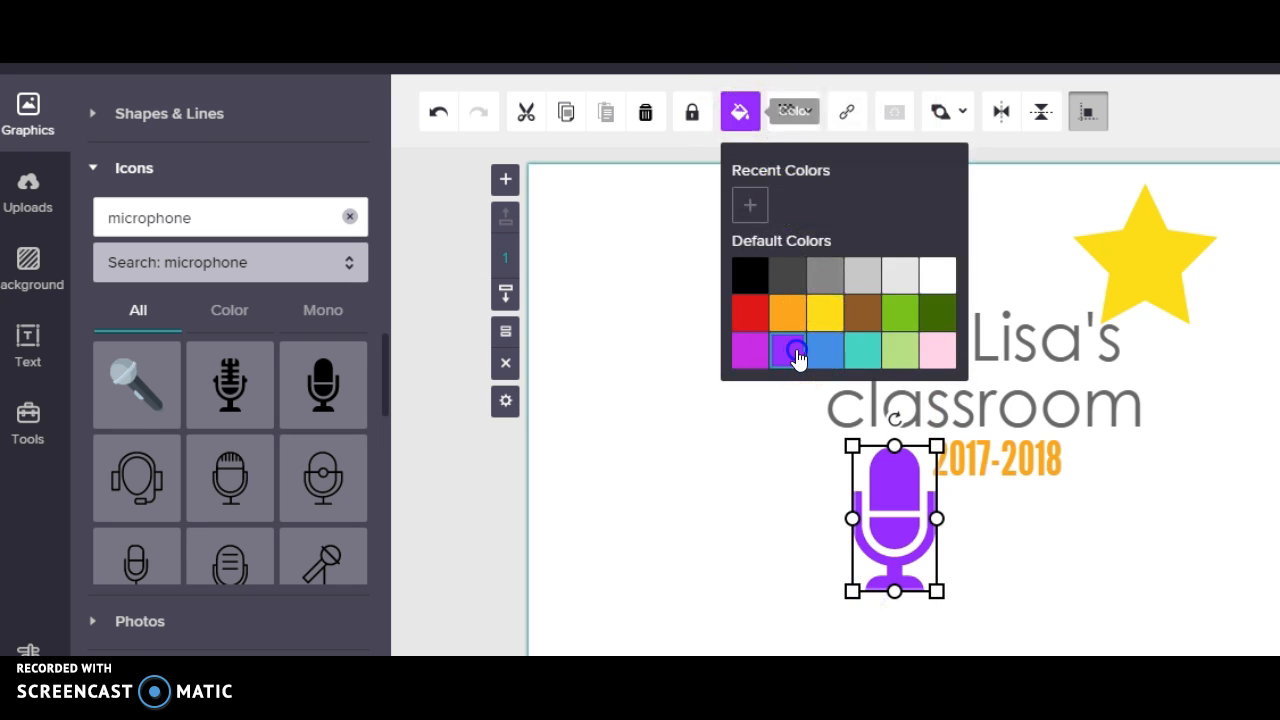
Step: Lower the microphone icon's opacity to roughly half and move it over the first letter of "classroom"
left_click(798, 122)
left_click_drag(800, 157, 761, 155)
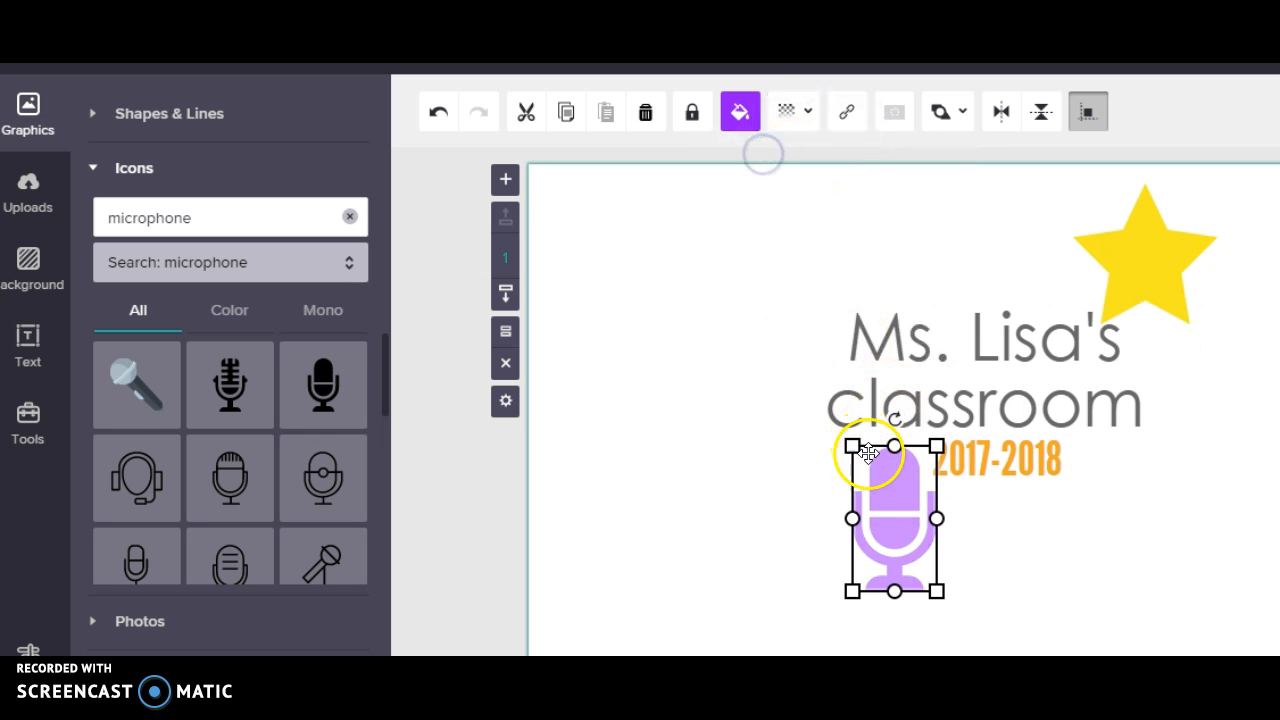
left_click_drag(866, 523, 822, 447)
left_click(1006, 554)
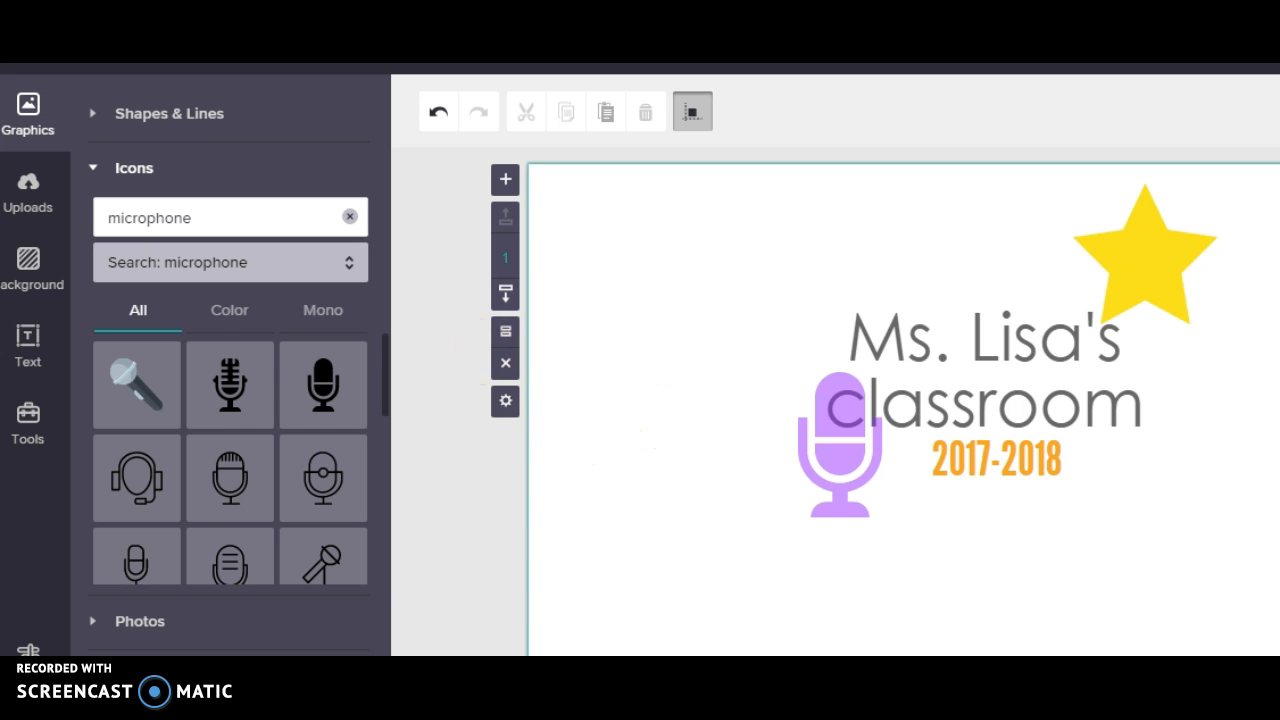
Step: Reselect the title block and search the icon library for "phone"
left_click(505, 360)
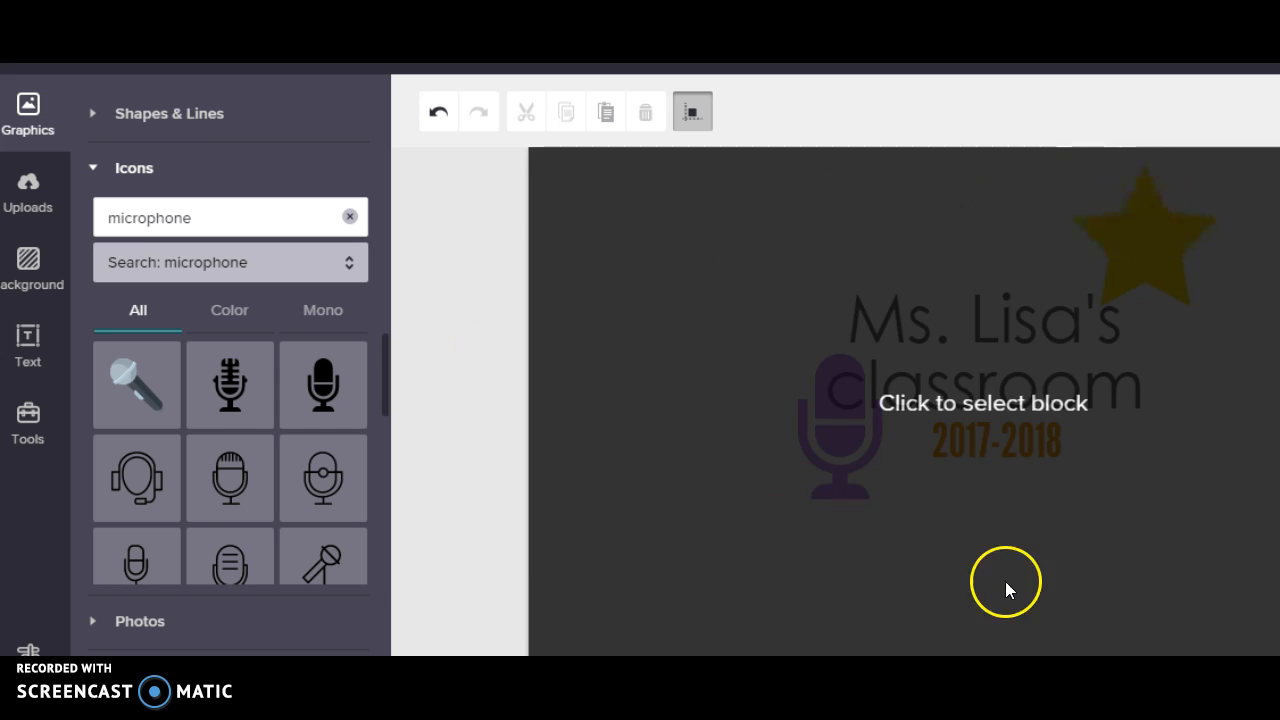
left_click(663, 343)
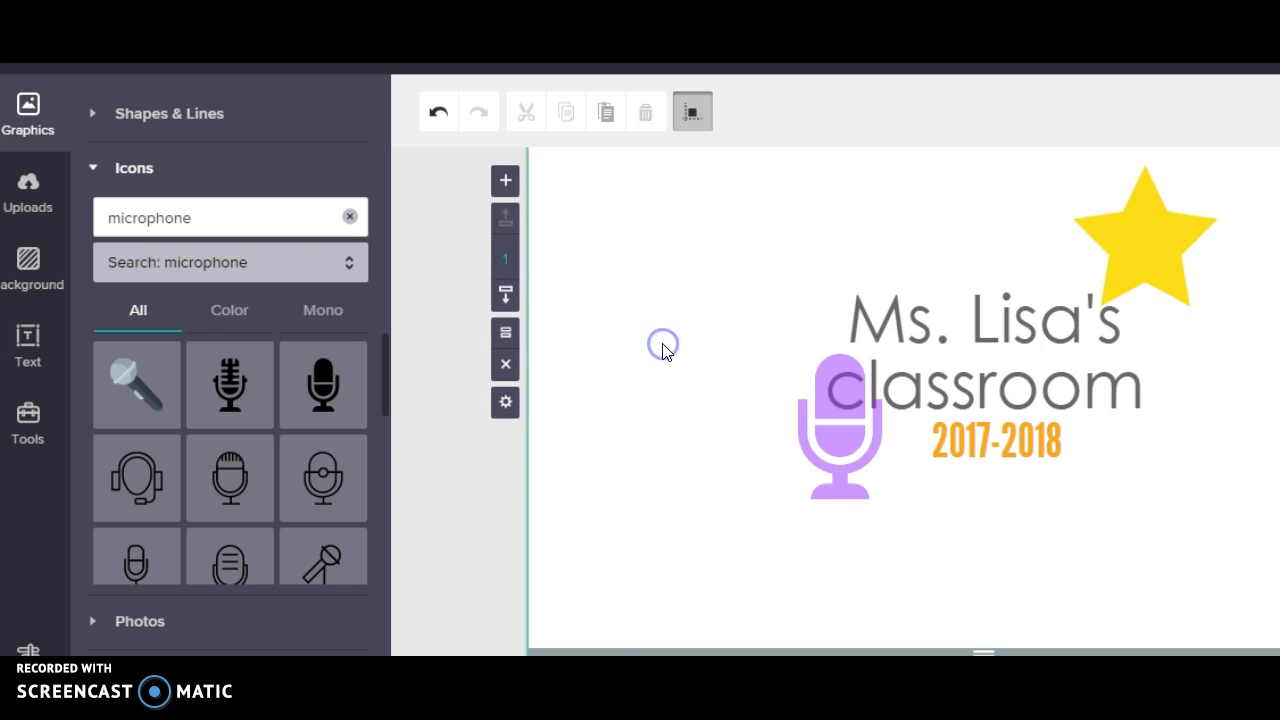
left_click_drag(200, 222, 122, 217)
type("phone")
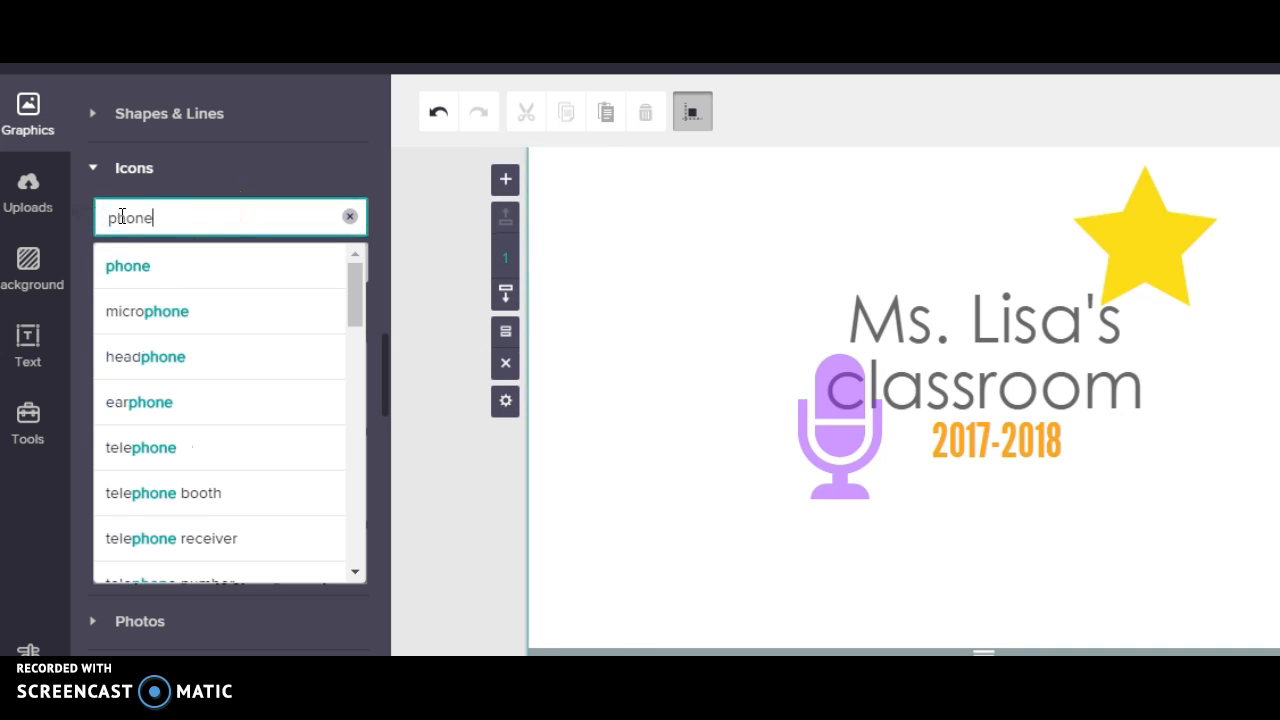
left_click(133, 262)
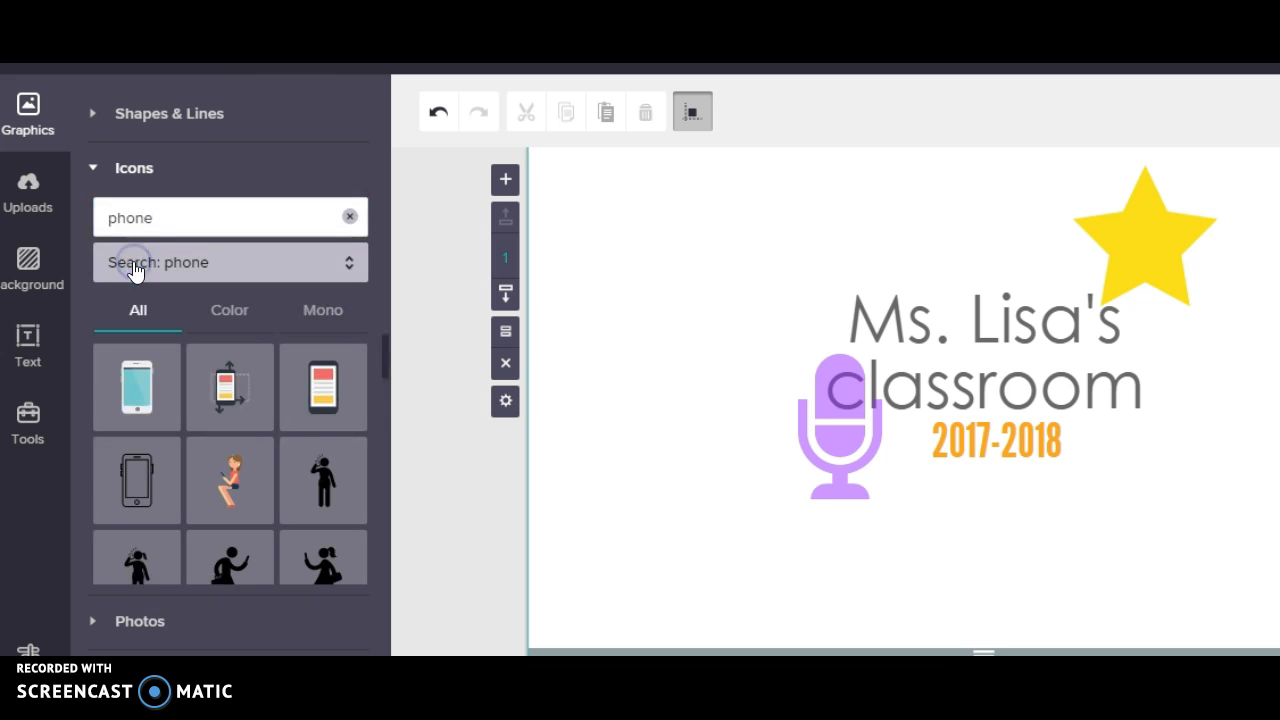
Step: Insert the black telephone handset icon and move it to the upper-left corner of the title block
left_click_drag(387, 350, 376, 377)
left_click(316, 397)
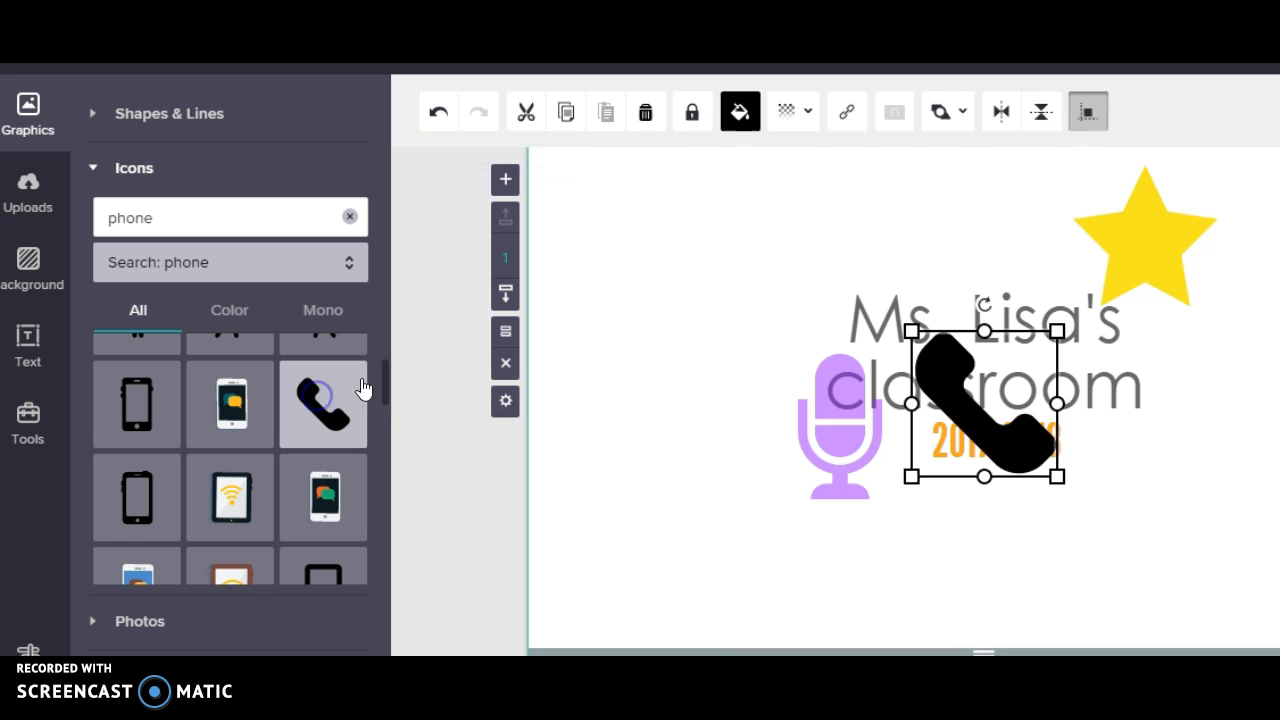
left_click_drag(972, 414, 611, 251)
left_click(668, 440)
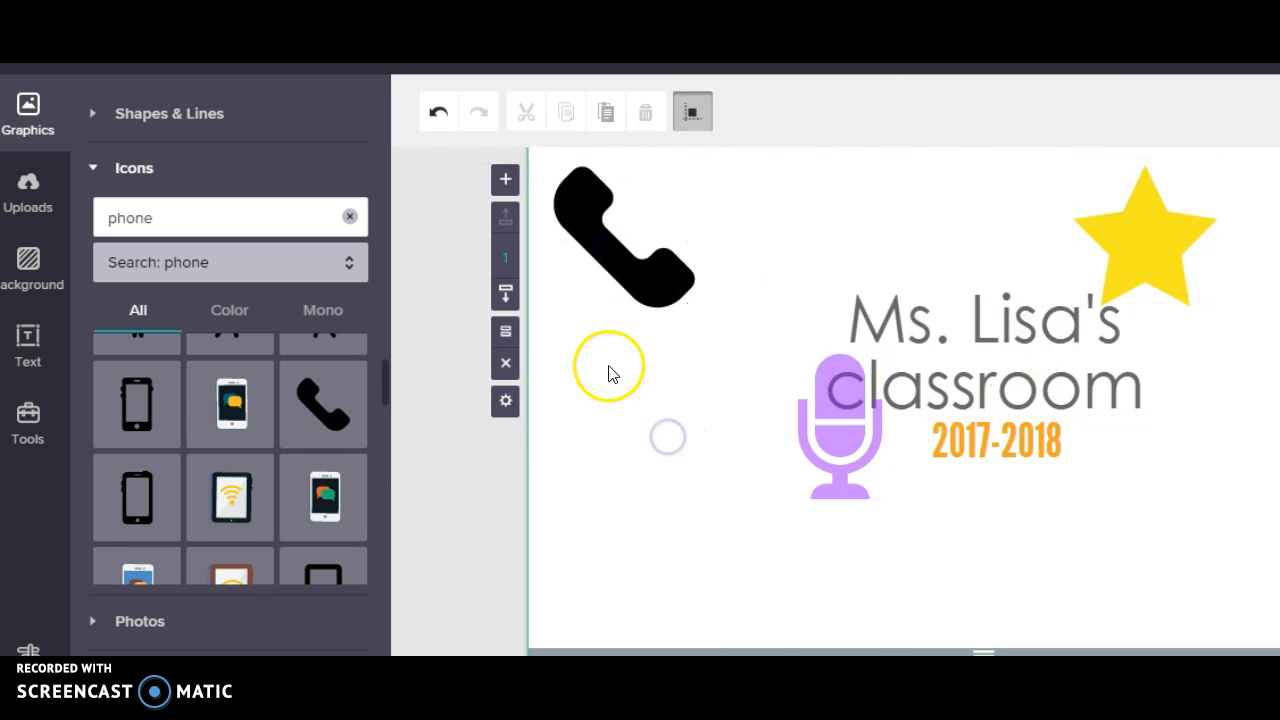
Step: Add a Subtitle text with "Phone Number:" and the phone number, wrapped onto two lines and overlapping the handset icon
left_click(28, 340)
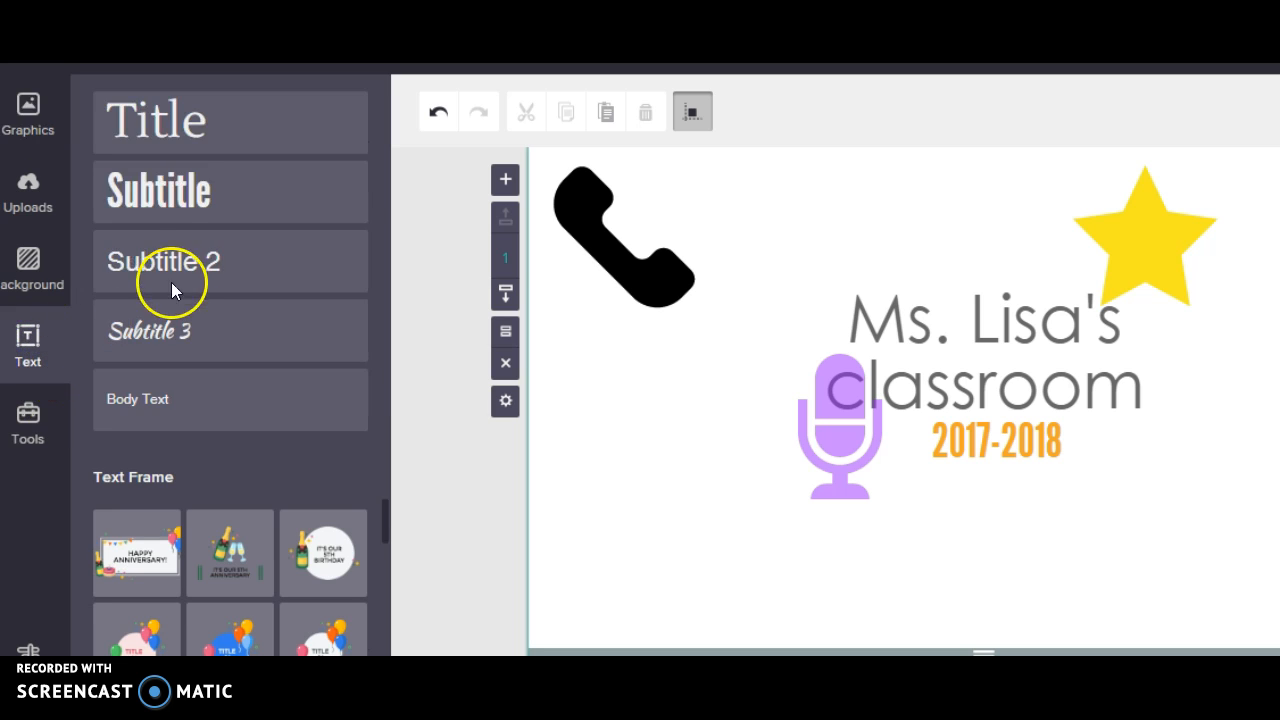
left_click(177, 198)
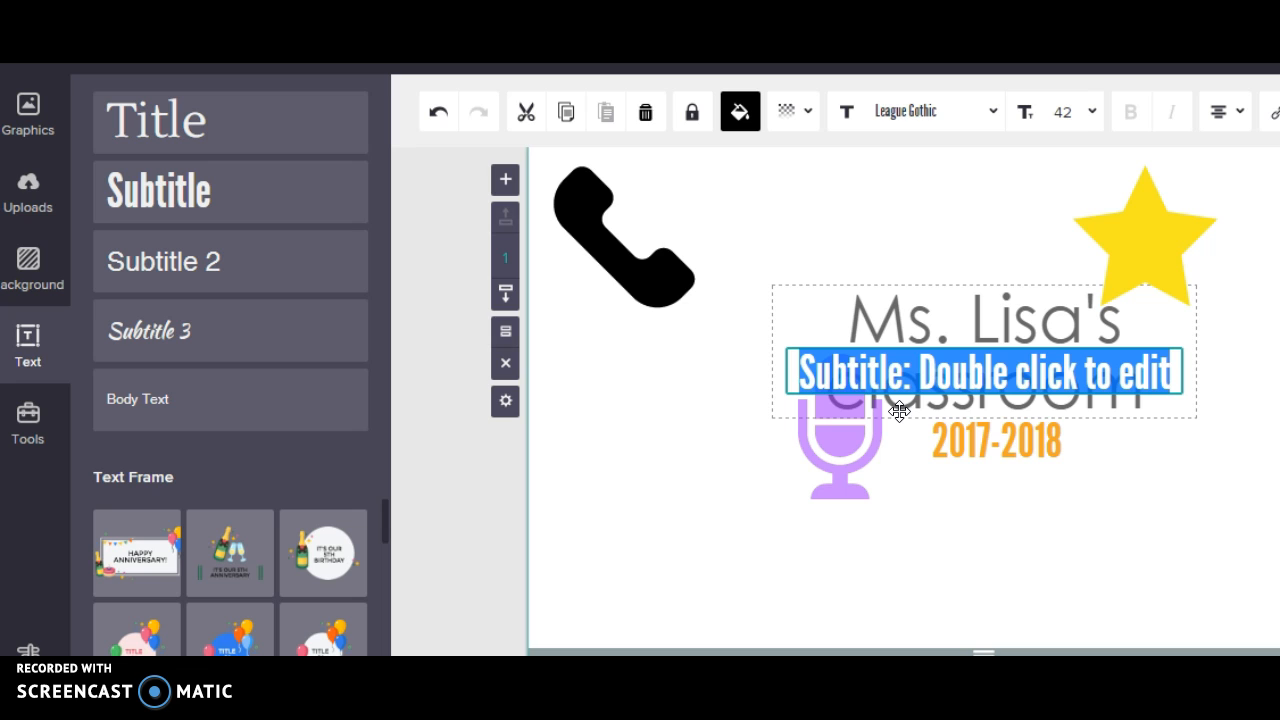
type("Phone")
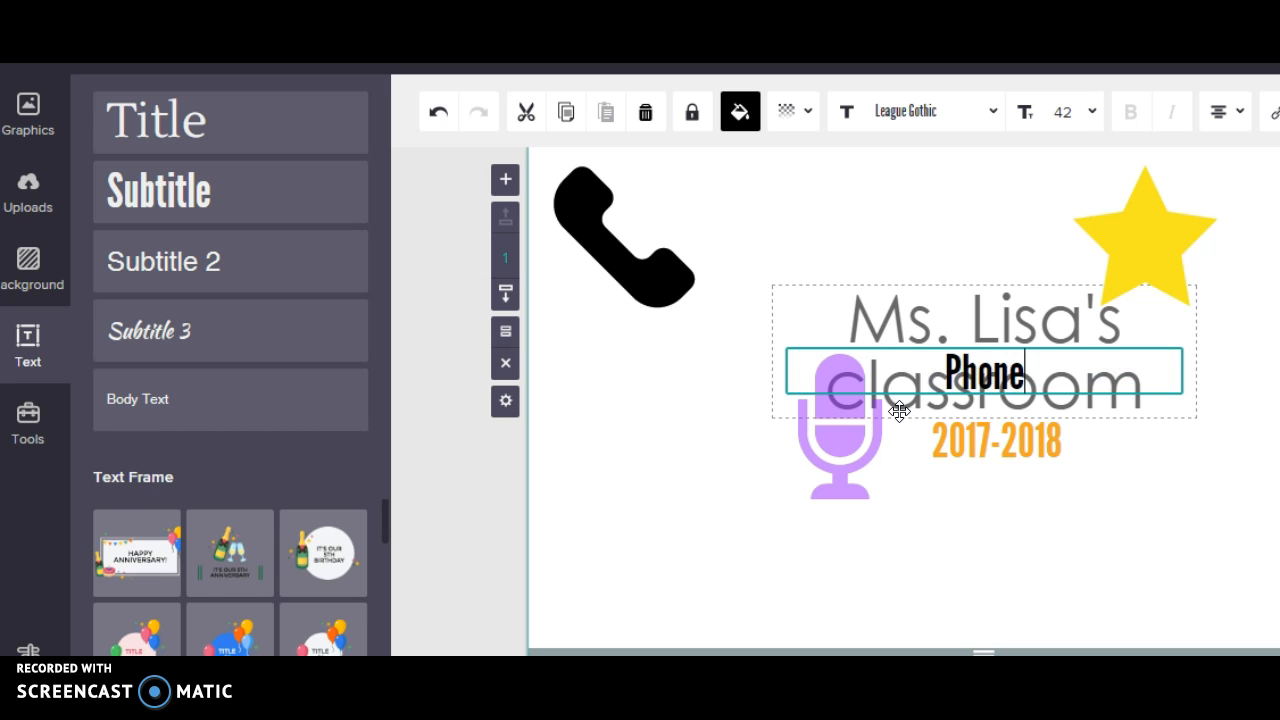
type(" Number:")
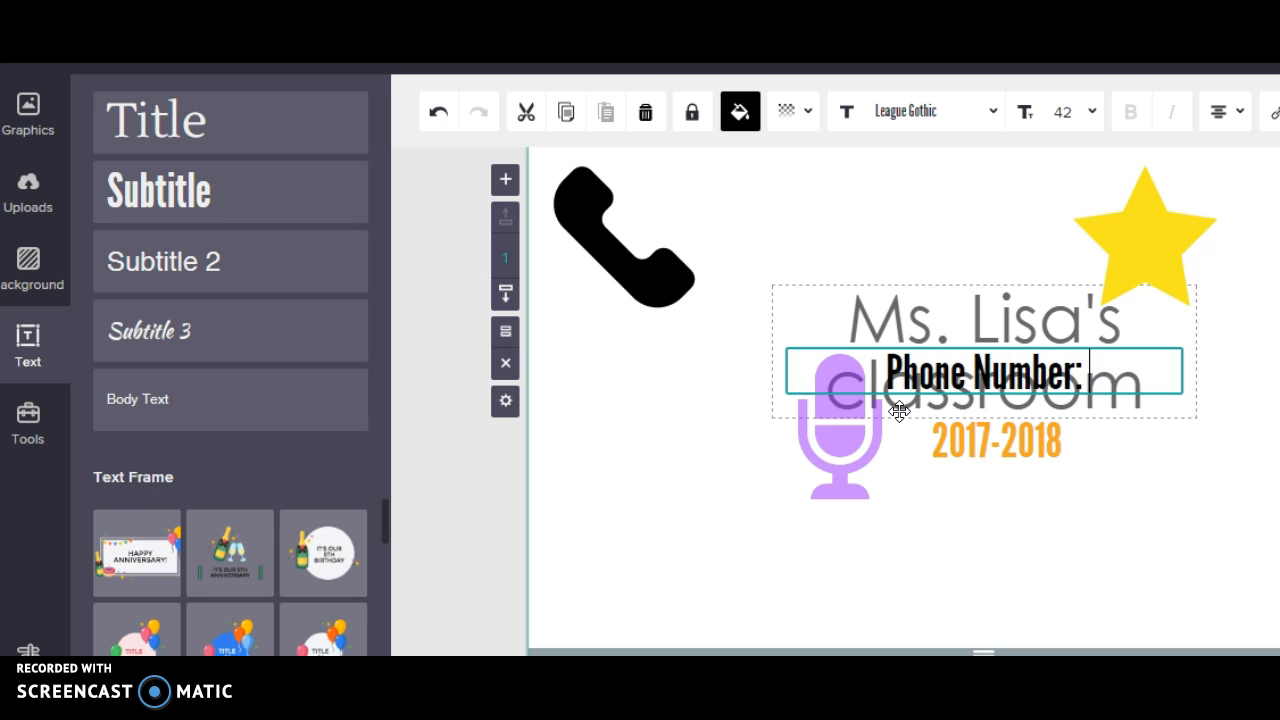
type(" 214")
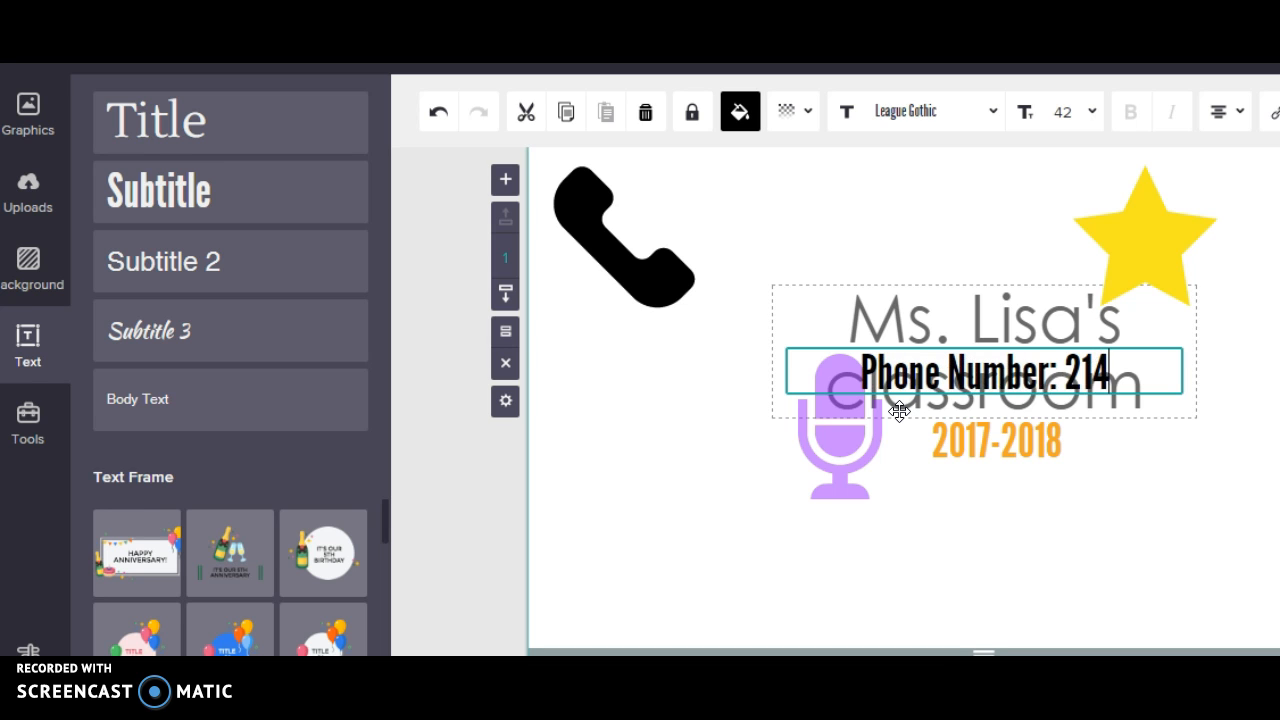
type("-555-9999")
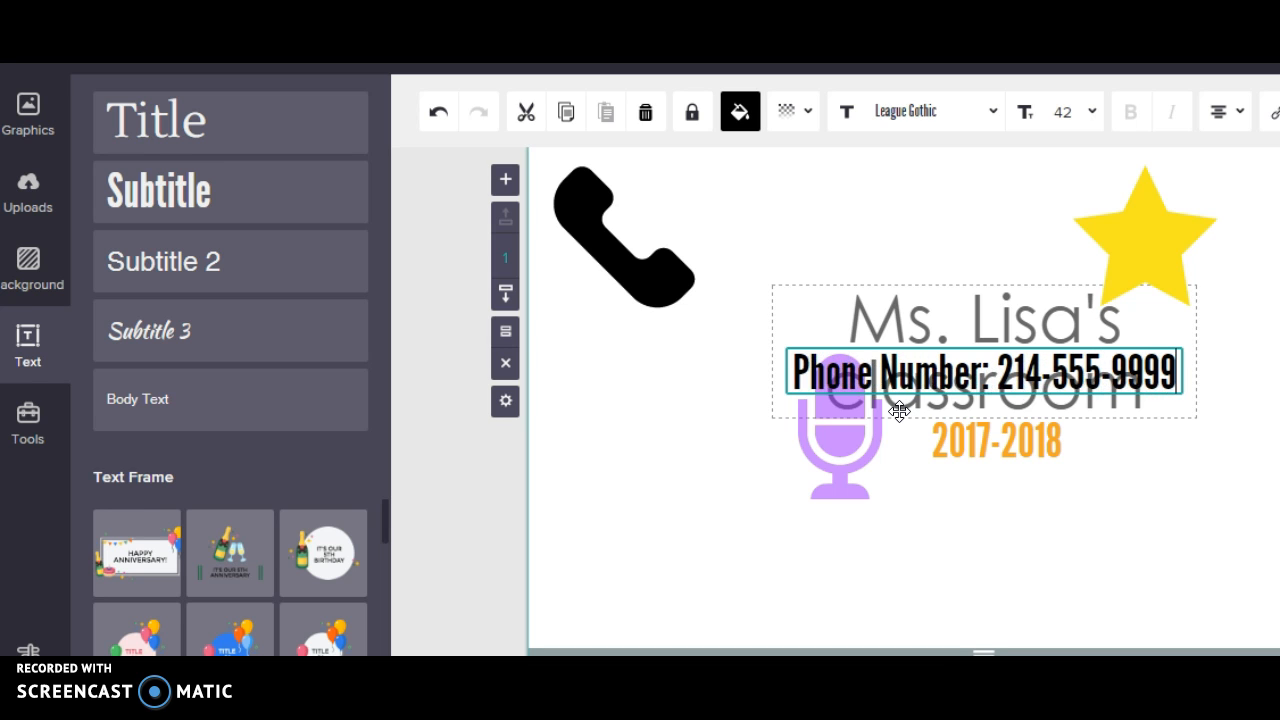
left_click(1126, 399)
left_click_drag(1154, 355, 842, 244)
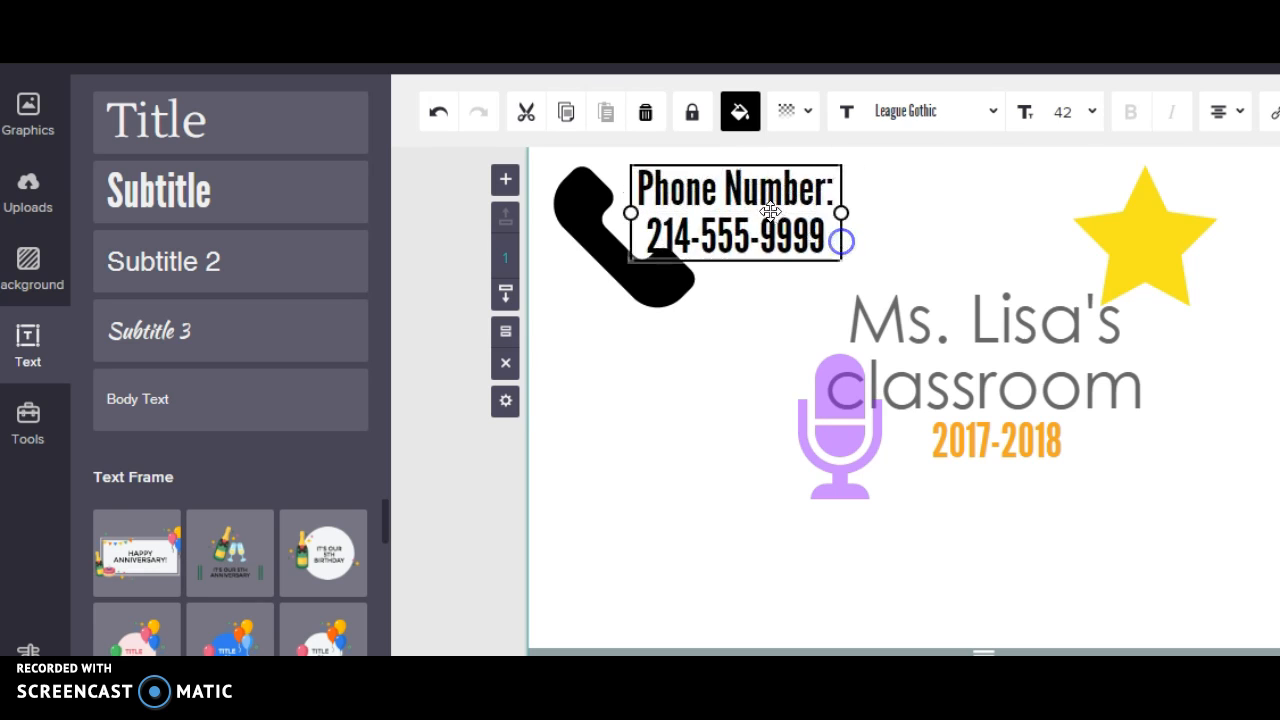
Step: Set the handset icon's opacity to 28% and move it so it sits within the phone number text
left_click(664, 292)
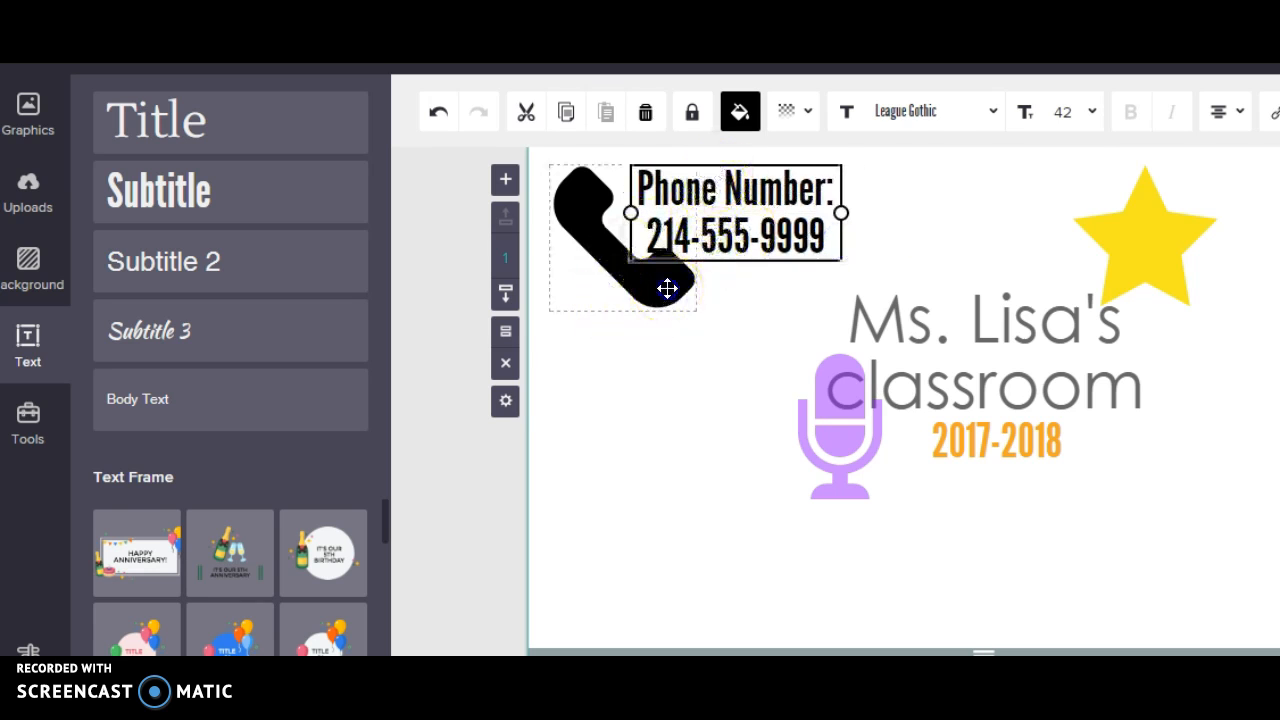
left_click(785, 111)
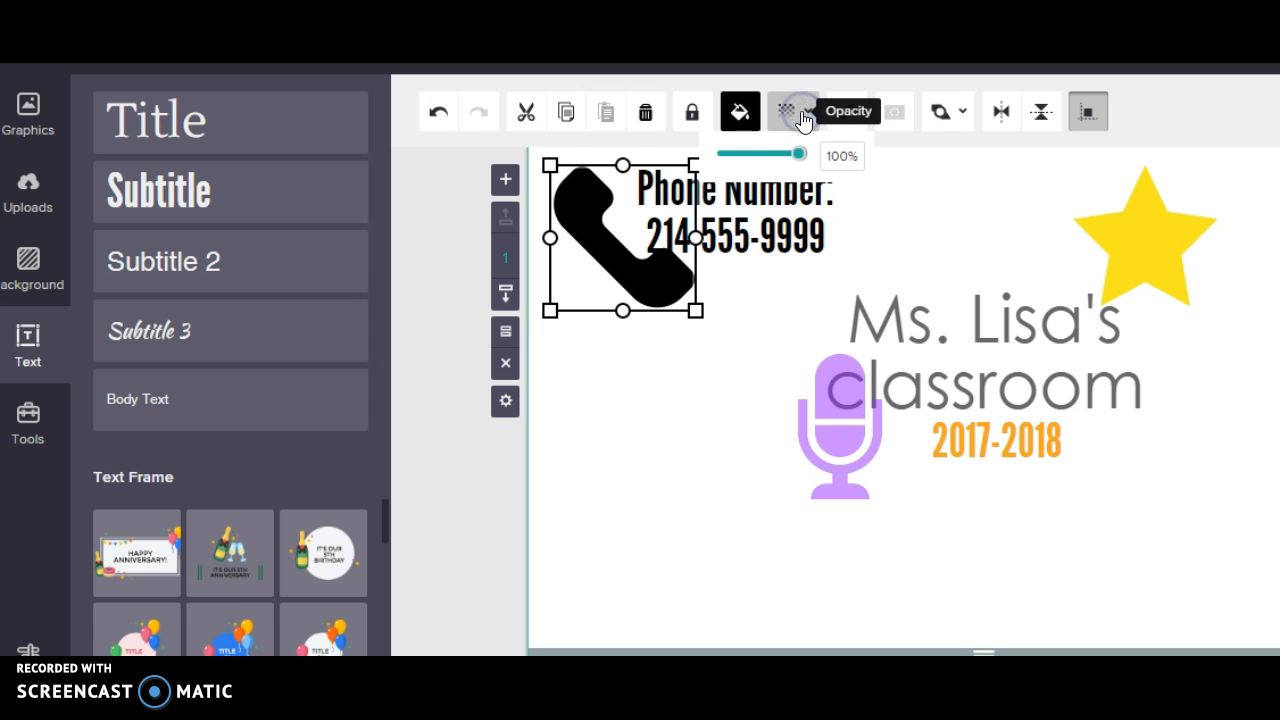
left_click_drag(799, 153, 747, 158)
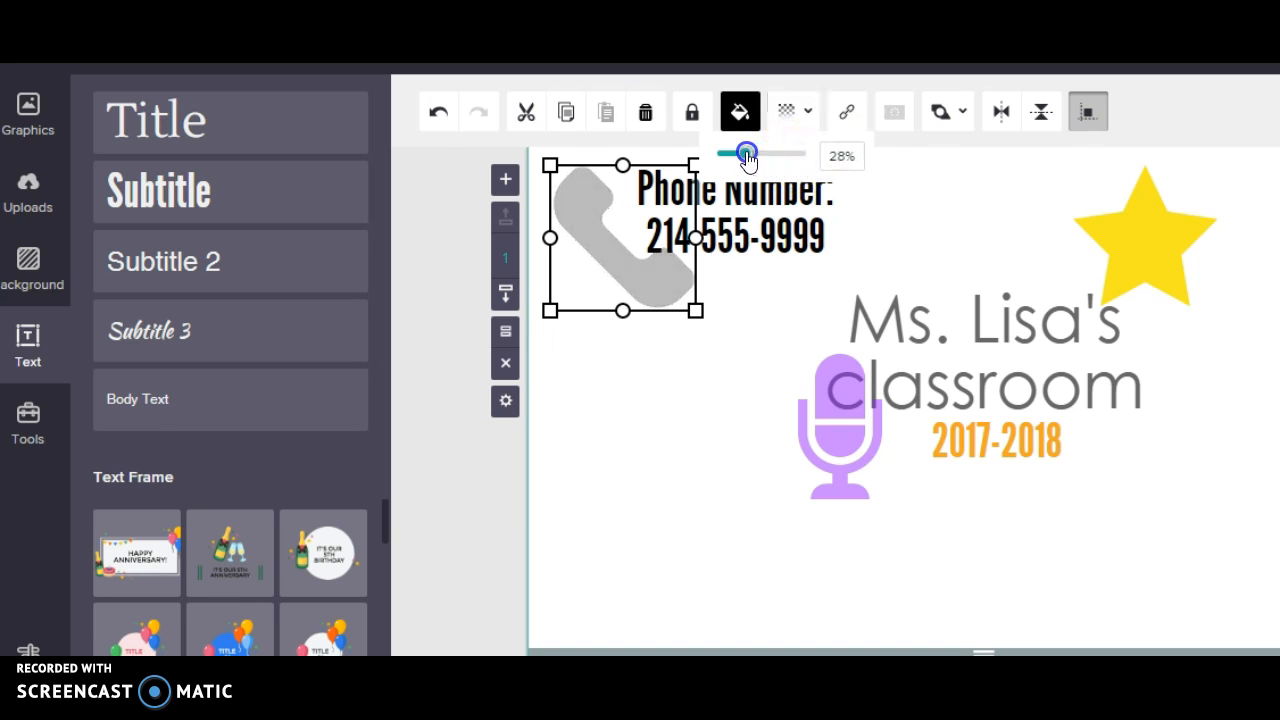
left_click_drag(663, 277, 760, 255)
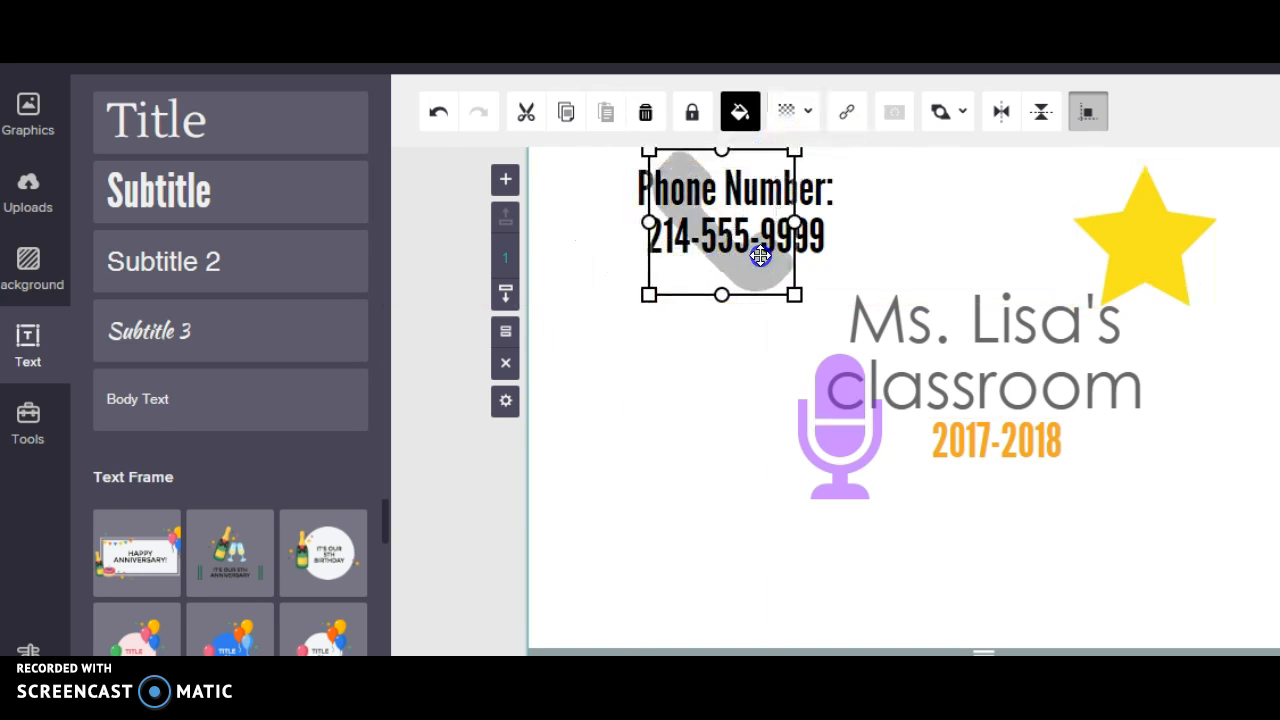
left_click(666, 414)
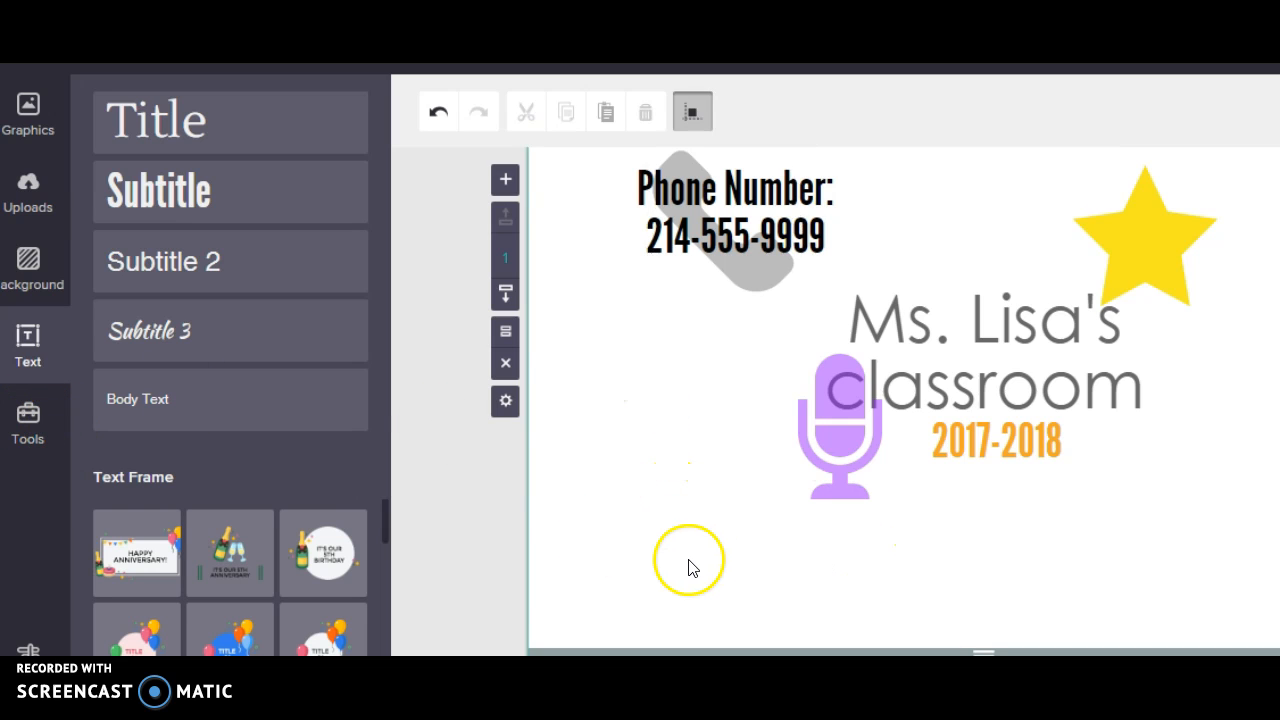
Step: Delete the three grey question marks from the second block
scroll(900, 400, "down", 6)
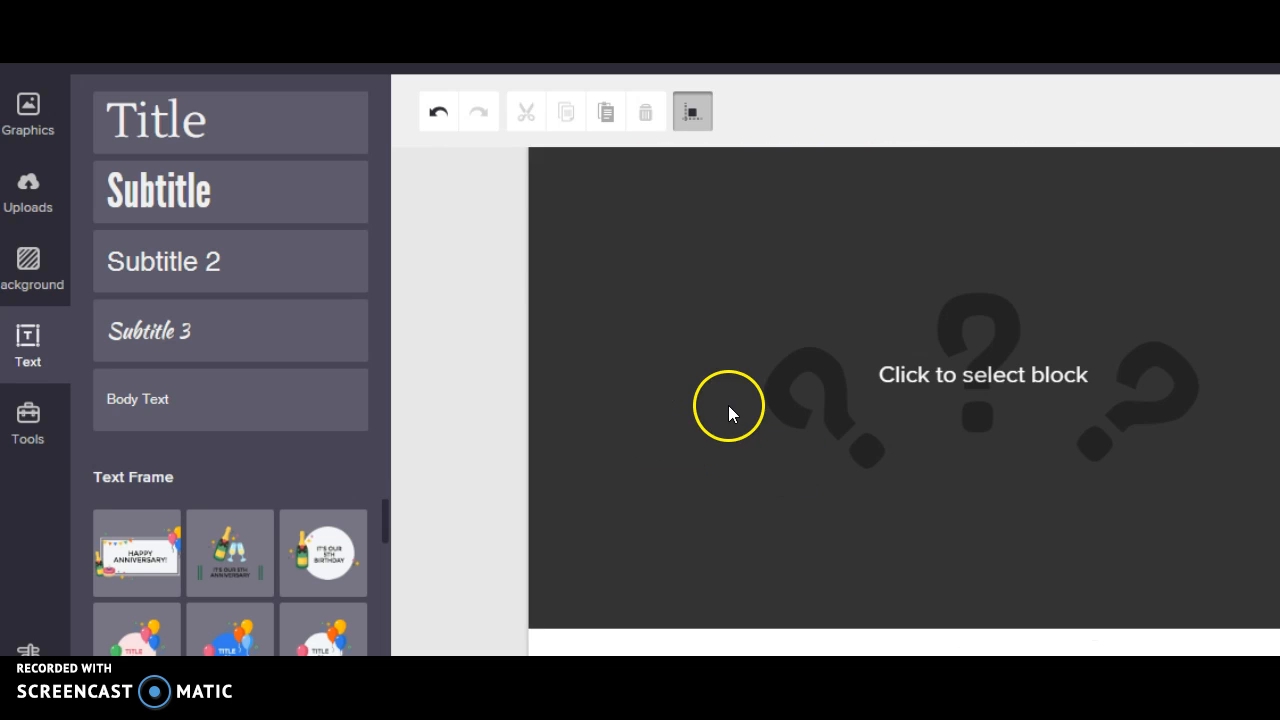
left_click(728, 406)
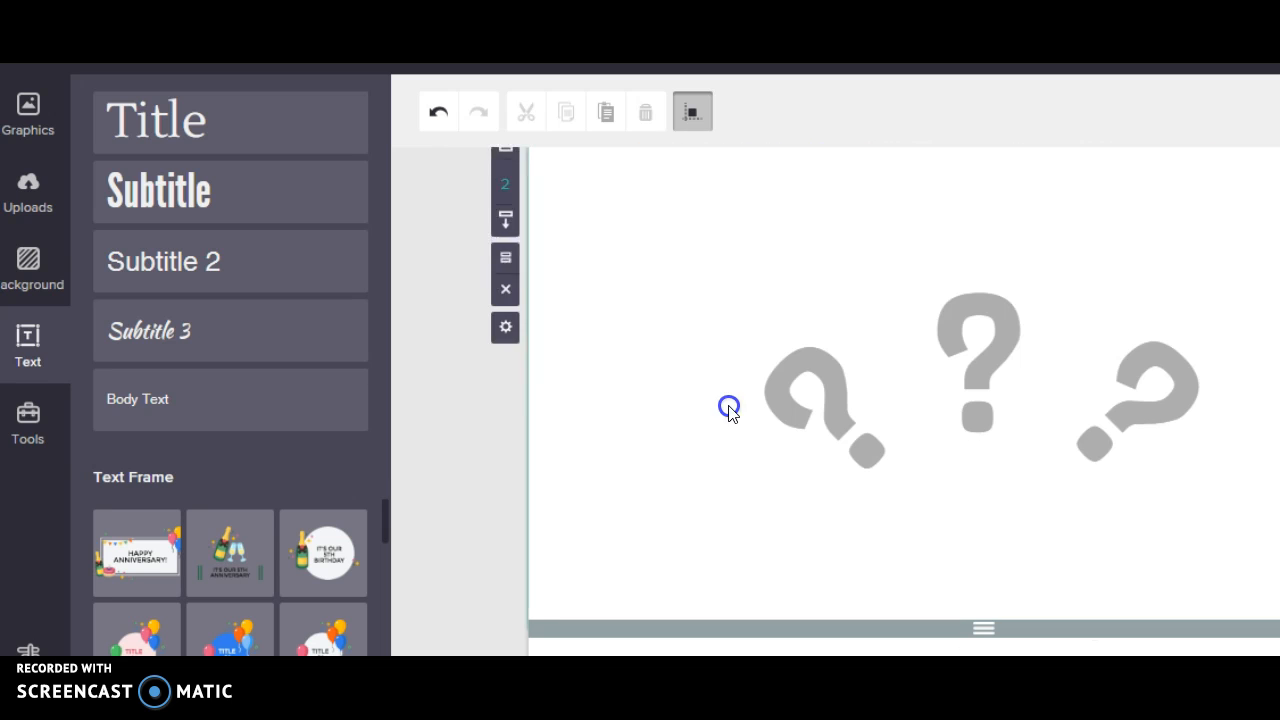
left_click(796, 377)
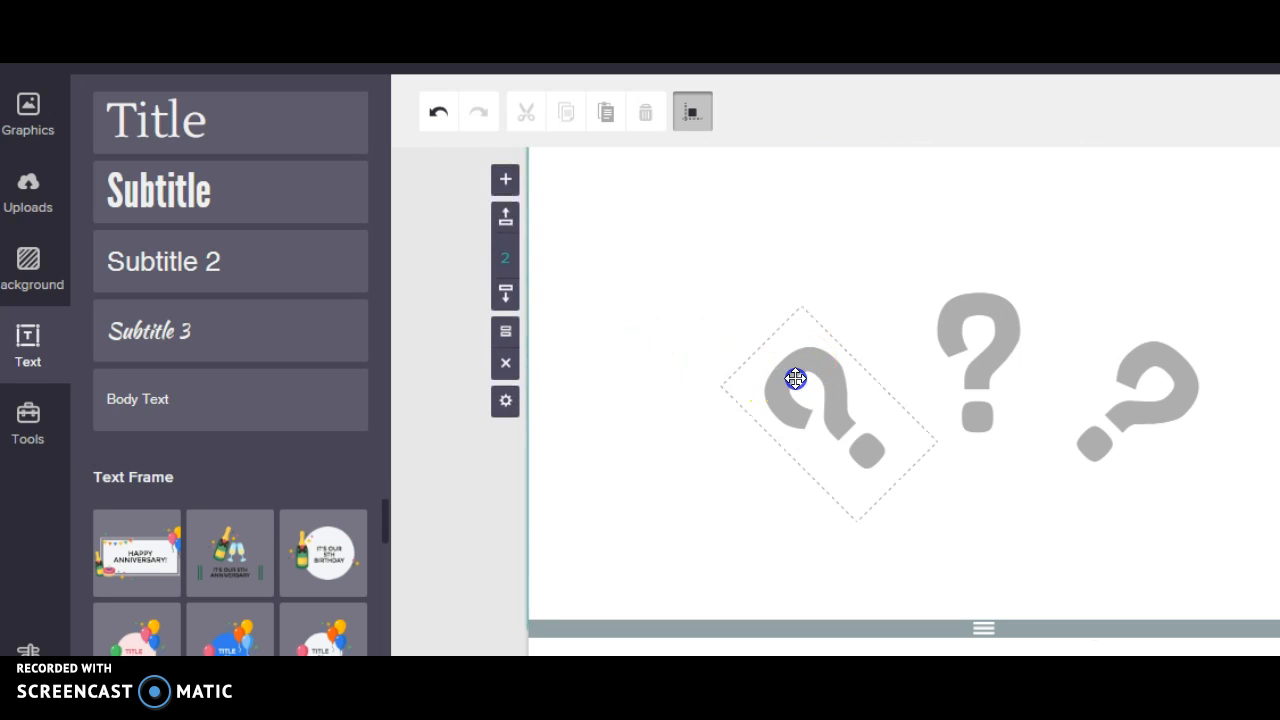
left_click(941, 364)
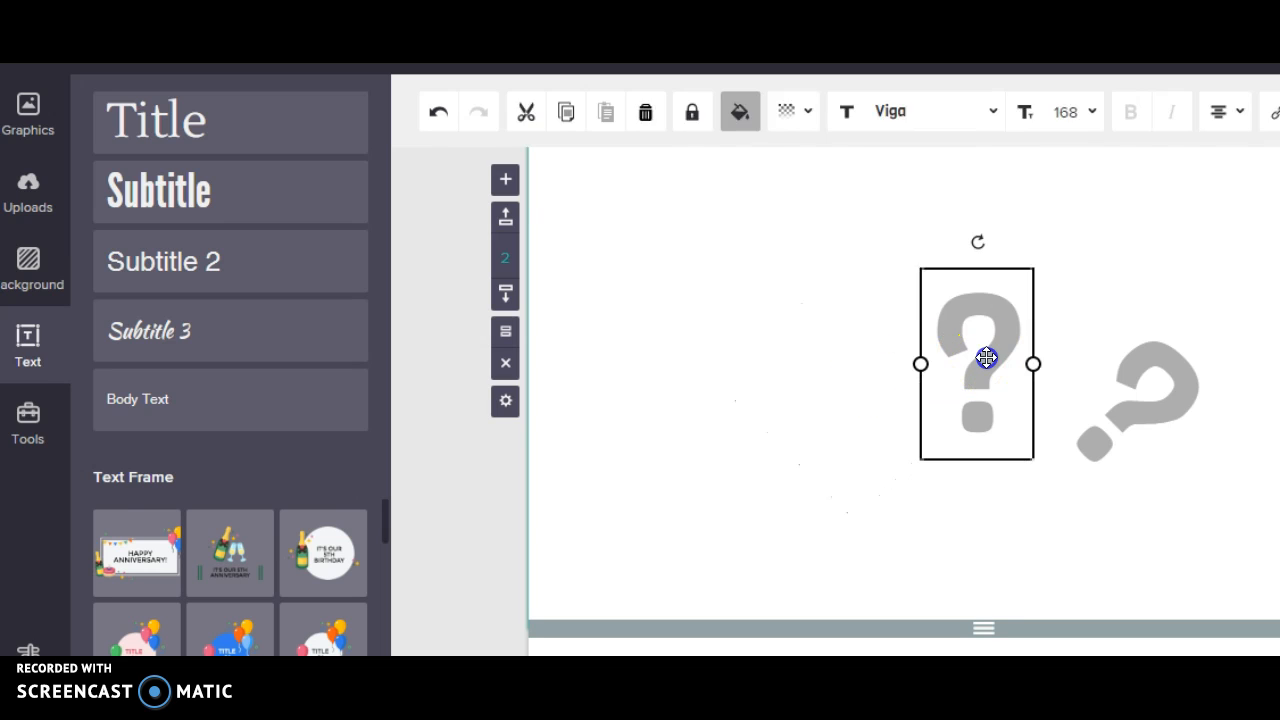
left_click(1159, 405)
key("Delete")
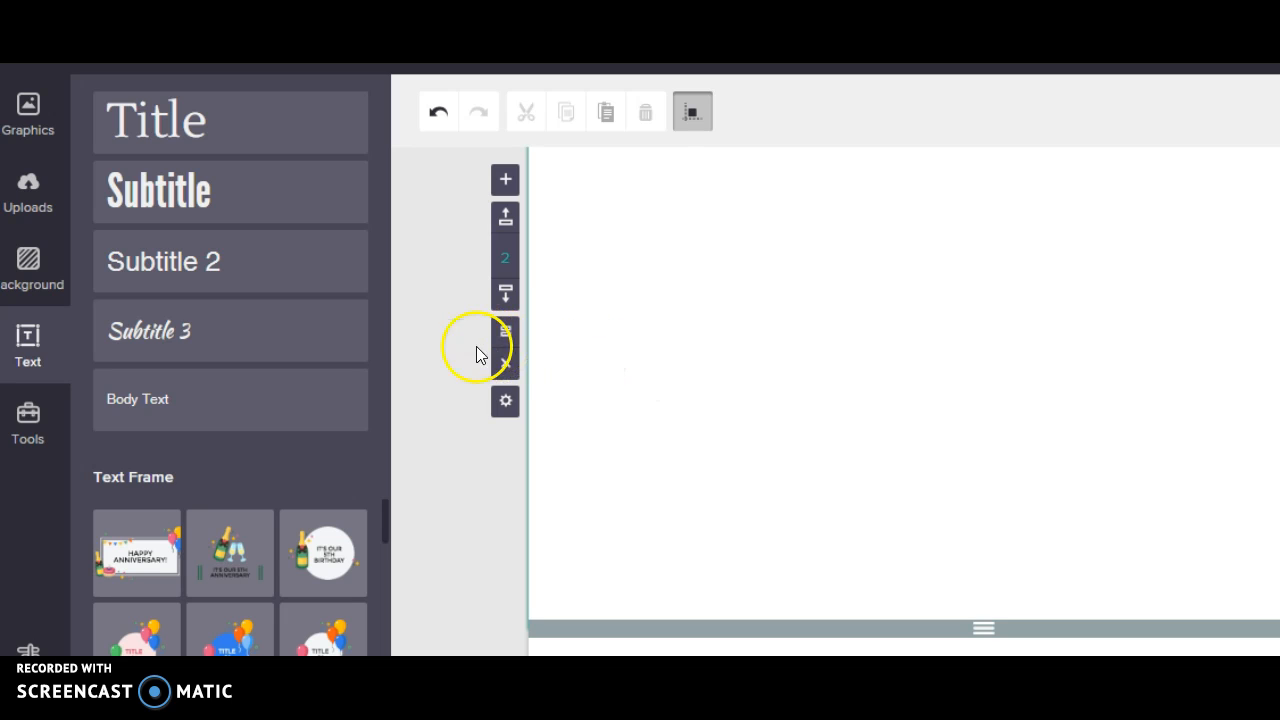
Step: Try the watermelon and other background patterns on the second block, and apply the white grid pattern
left_click(27, 120)
left_click(33, 285)
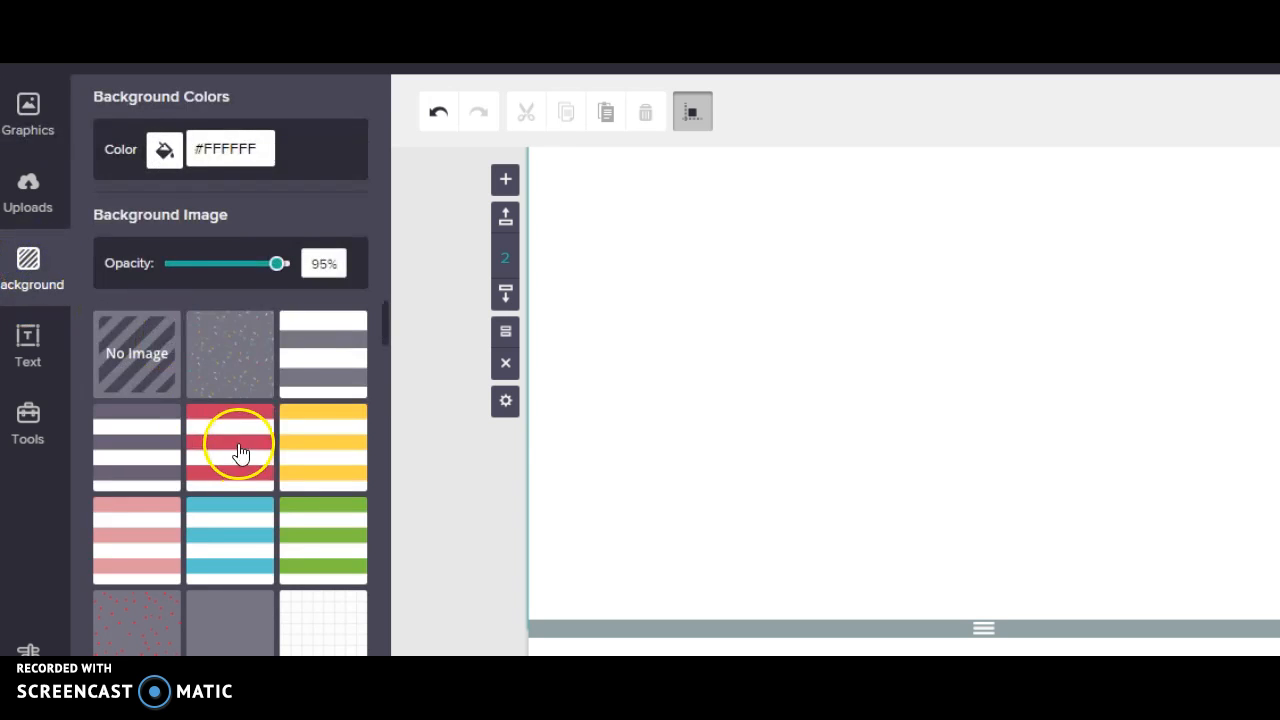
scroll(386, 345, "down", 3)
left_click(312, 386)
left_click(231, 468)
left_click_drag(381, 349, 383, 420)
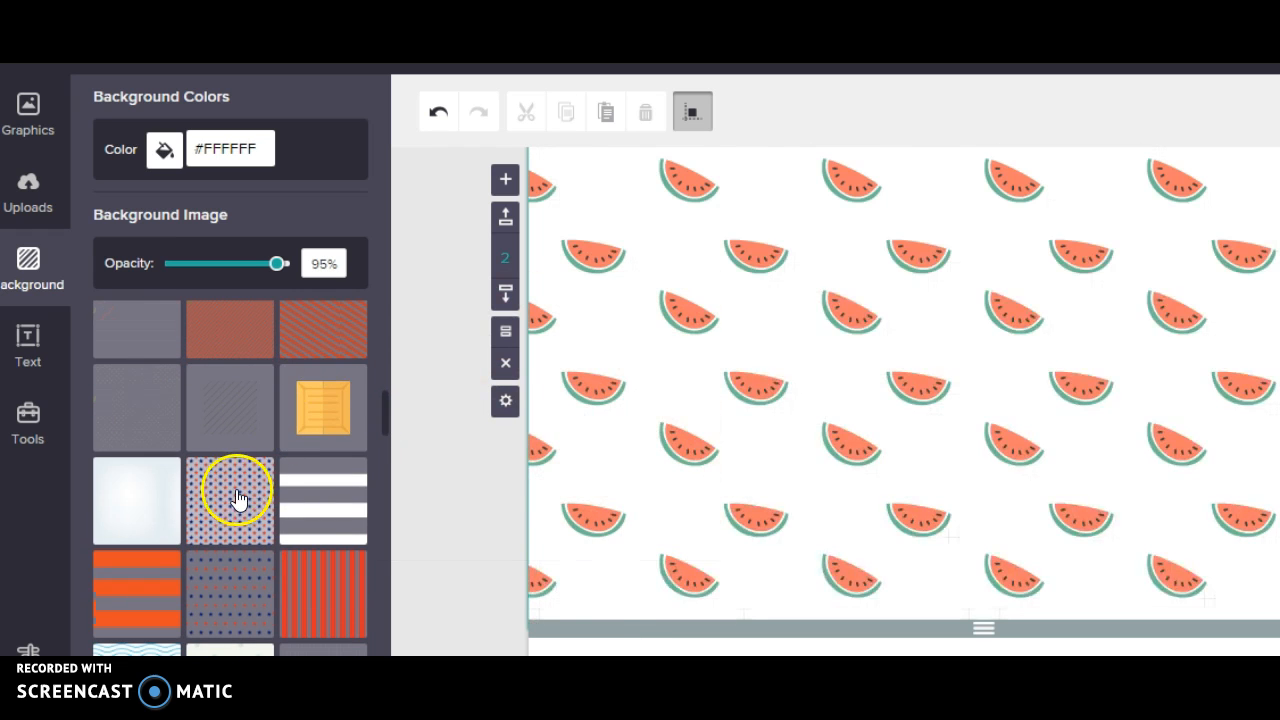
left_click(232, 492)
left_click_drag(386, 420, 396, 343)
left_click(229, 357)
left_click(326, 414)
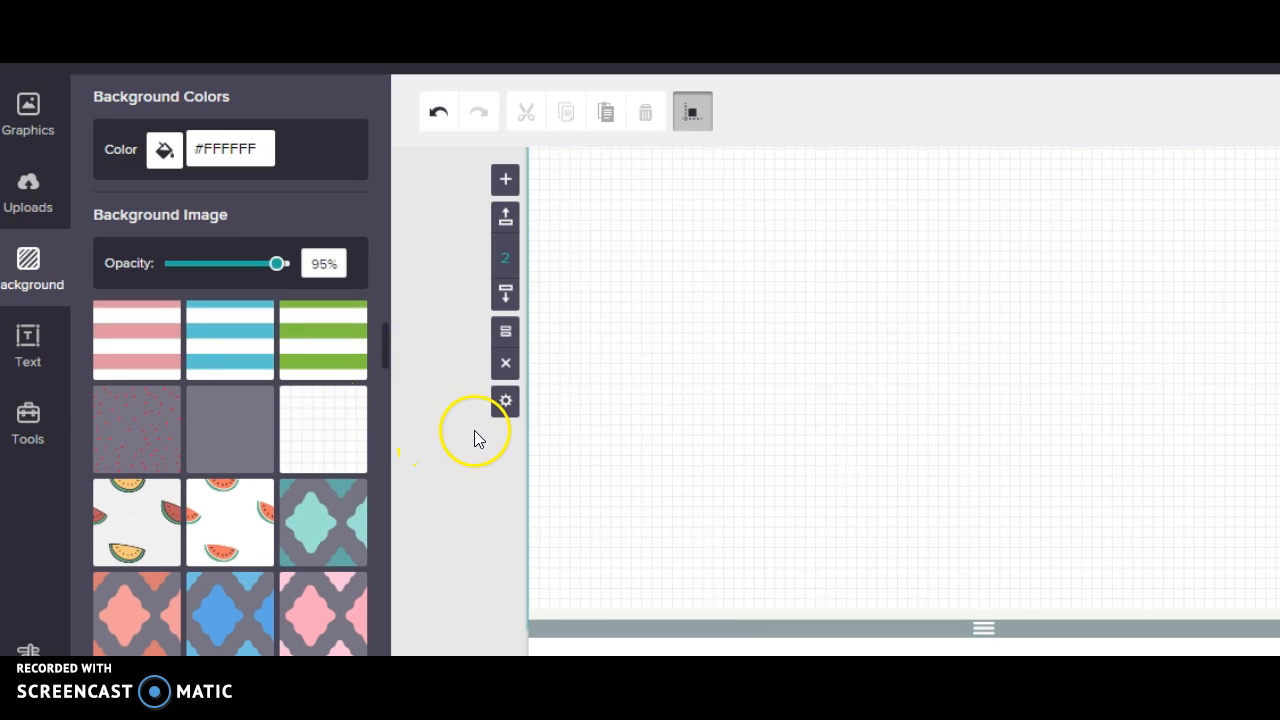
Step: Find the United States in the country maps and open its map for editing
left_click(27, 424)
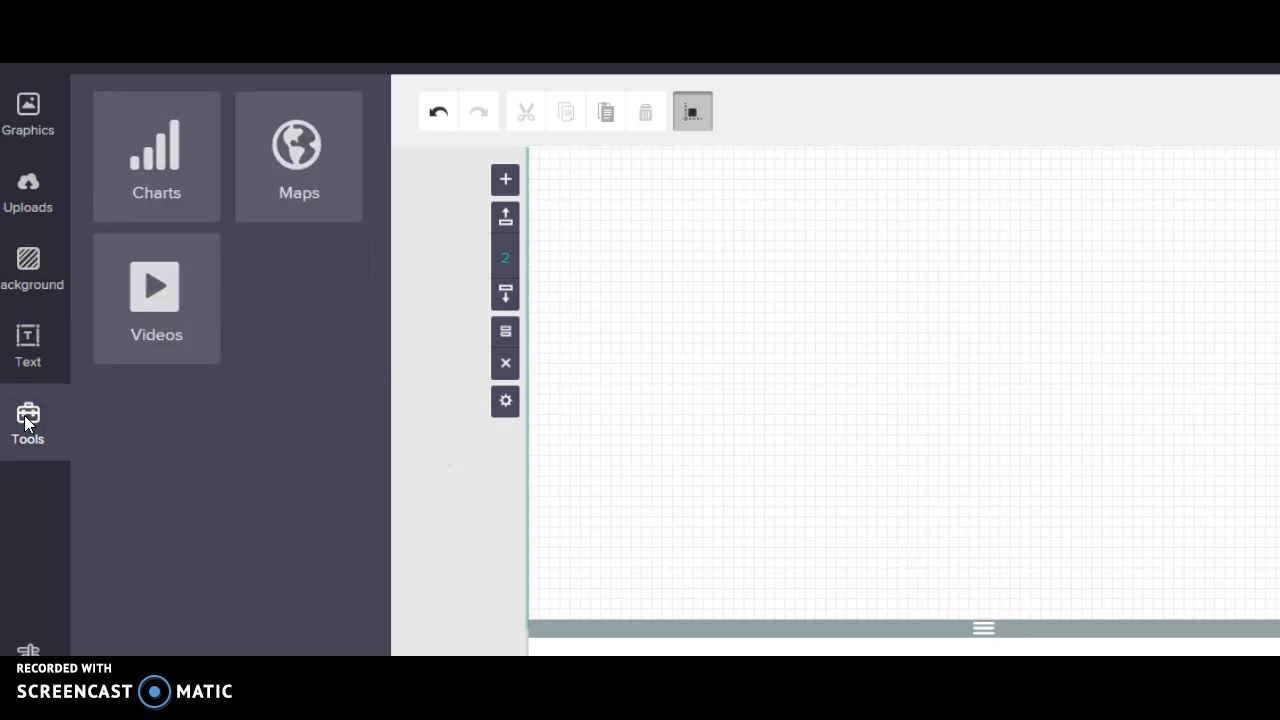
left_click(300, 160)
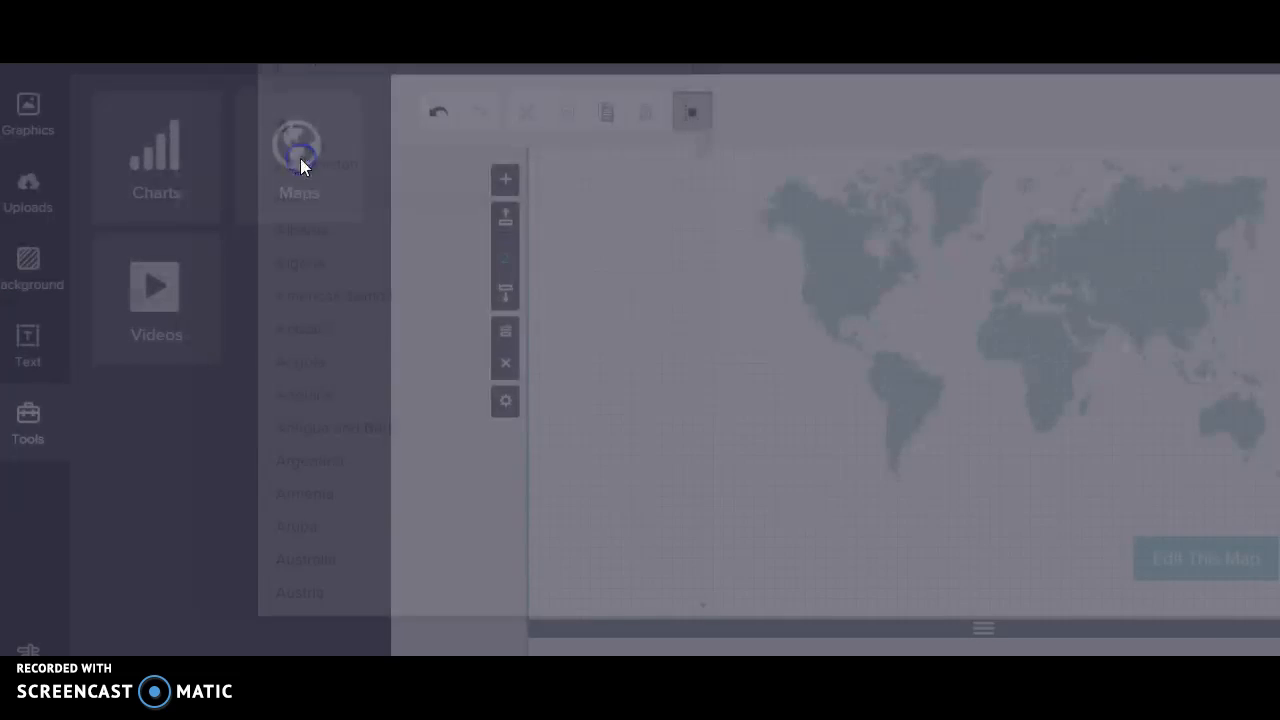
type("united state")
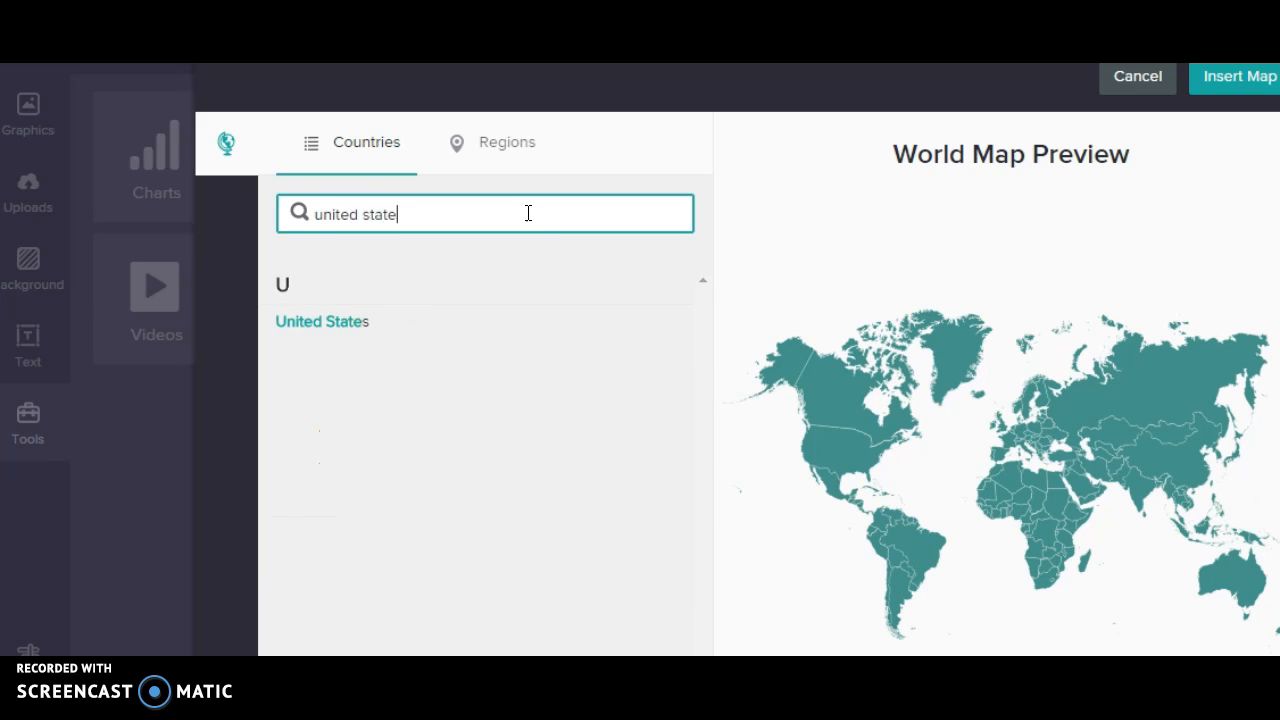
left_click(357, 330)
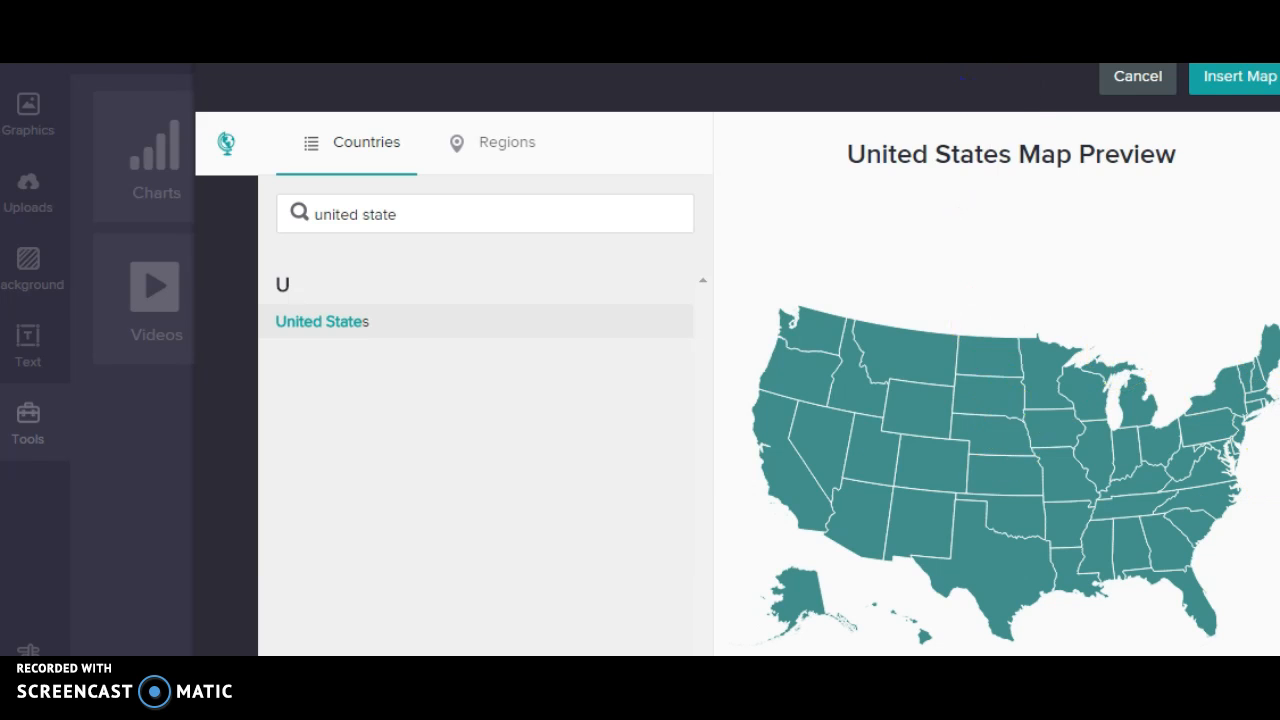
scroll(1189, 543, "down", 2)
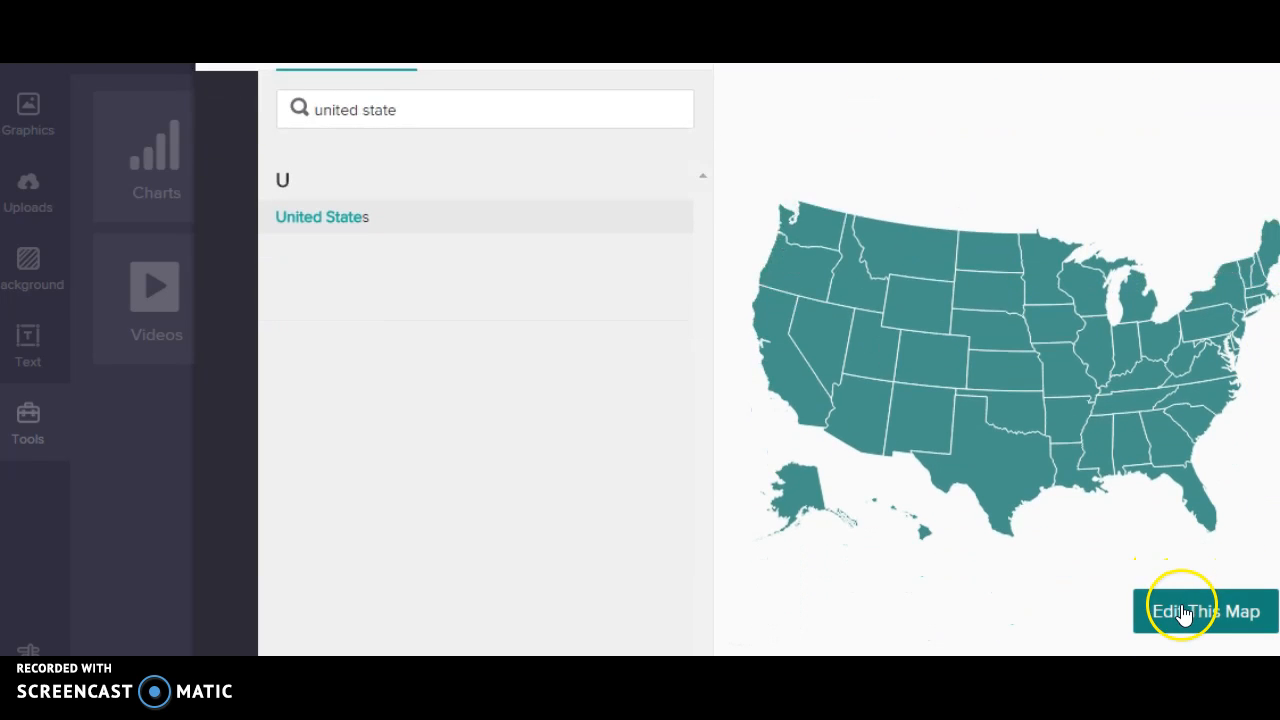
left_click(1180, 610)
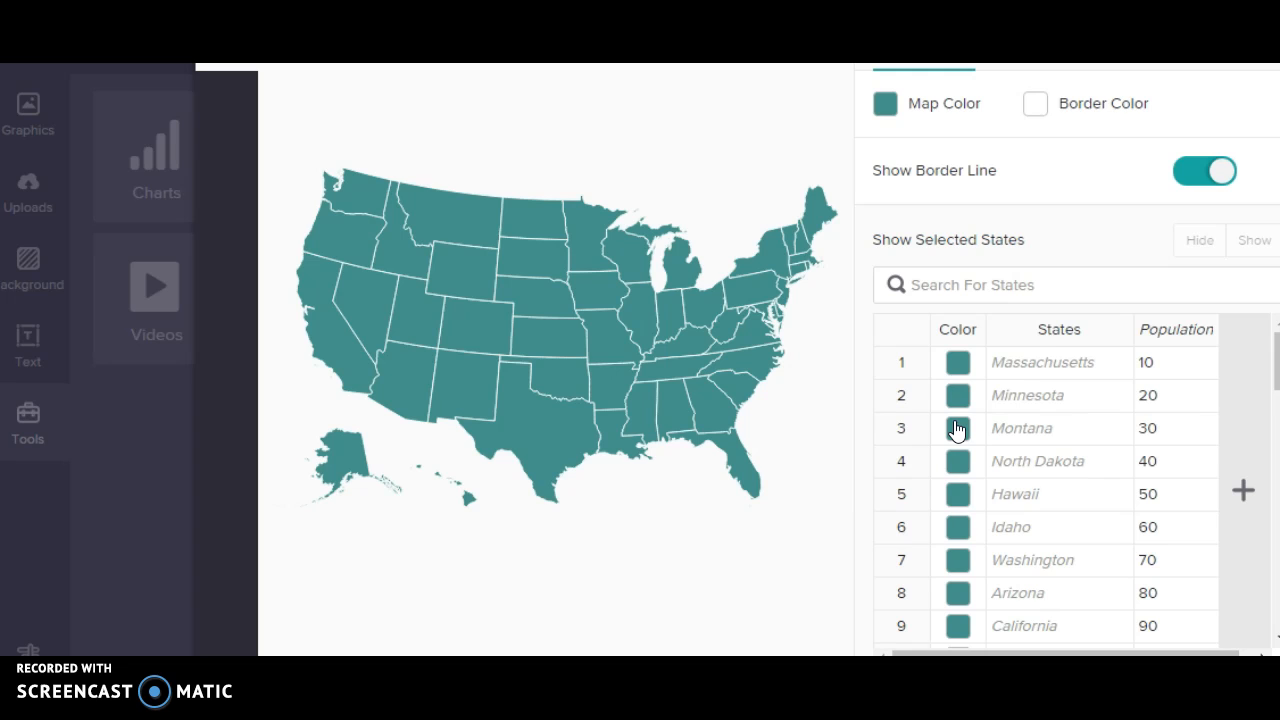
Step: Colour the states of Montana, Arizona and Nebraska red on the United States map
left_click(957, 431)
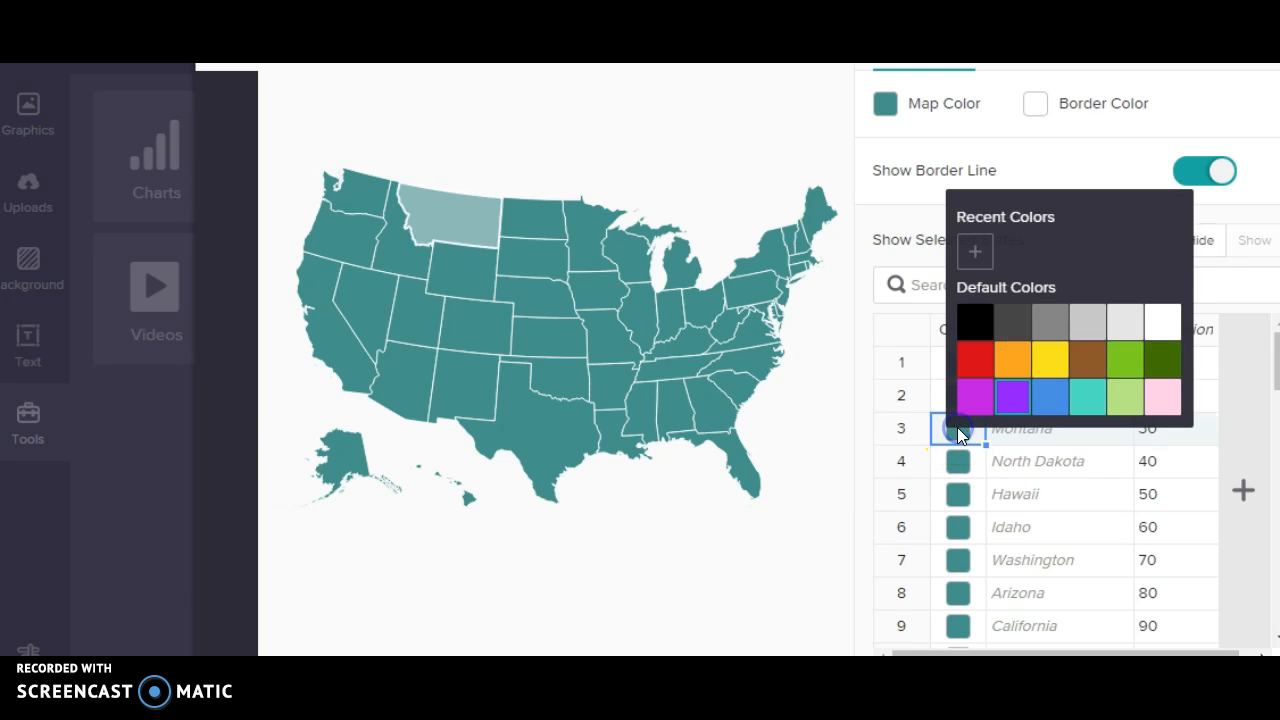
left_click(975, 355)
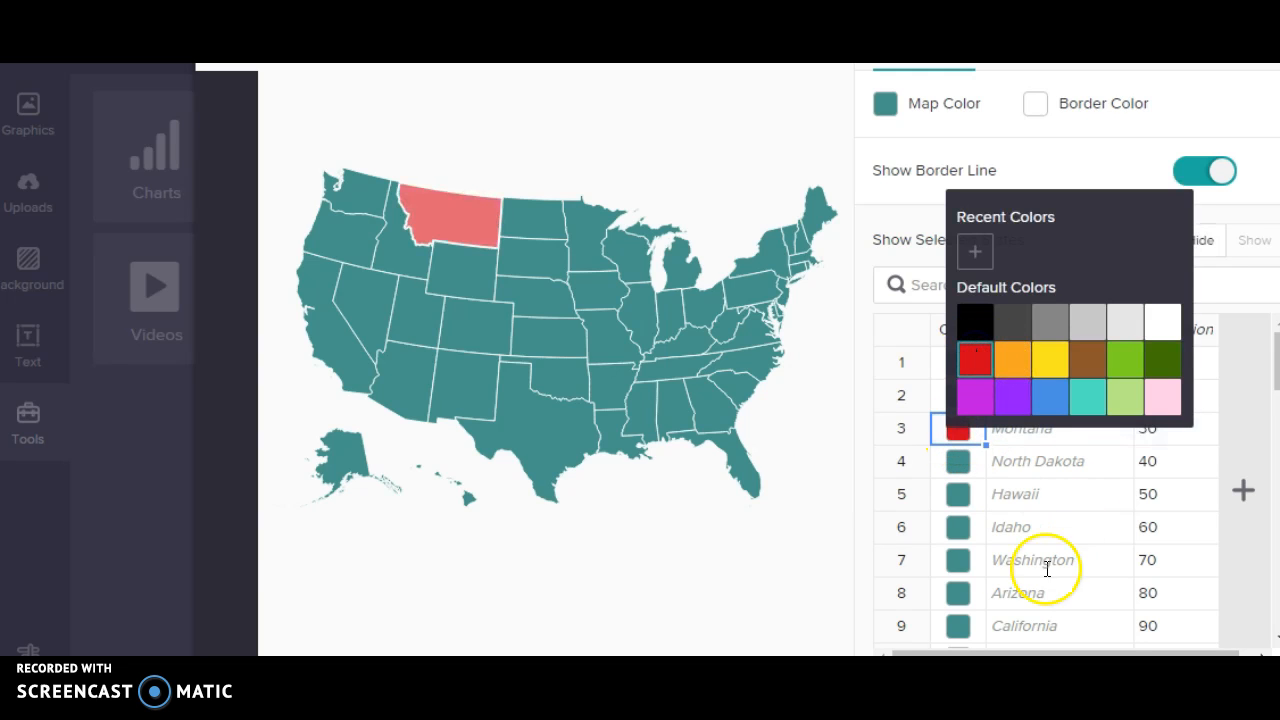
left_click(955, 600)
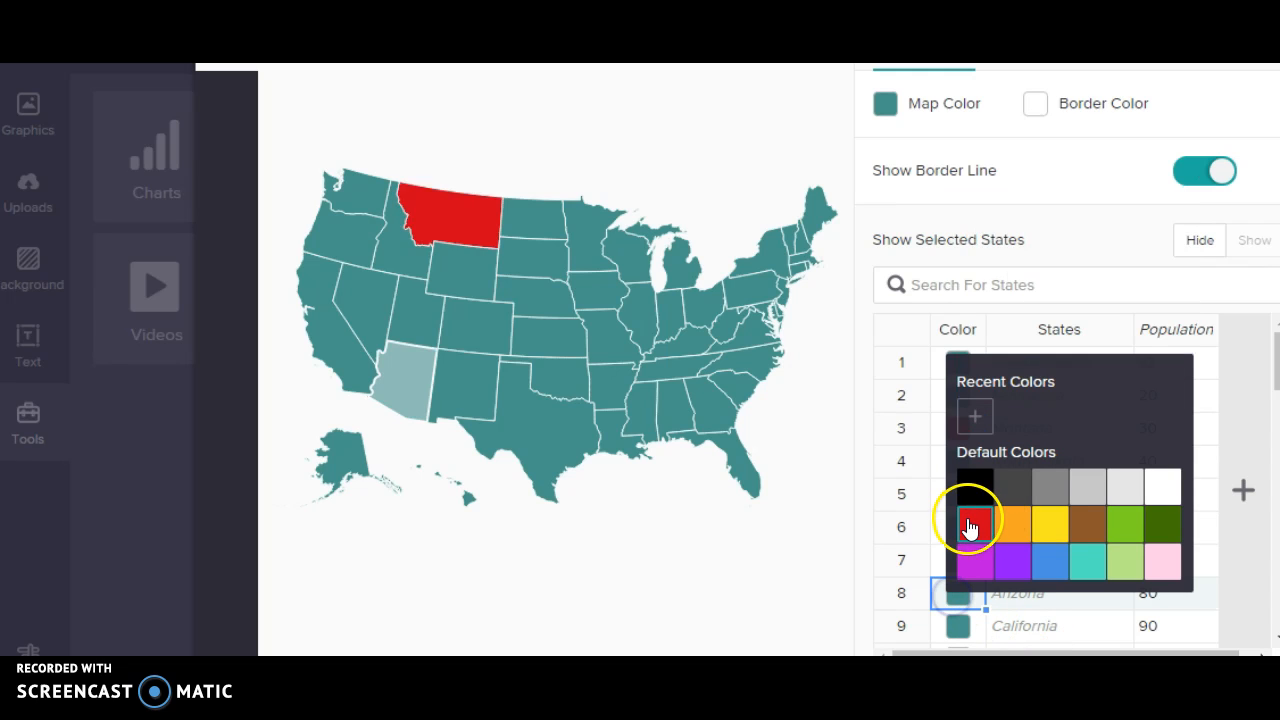
left_click(969, 527)
left_click_drag(1275, 380, 1271, 464)
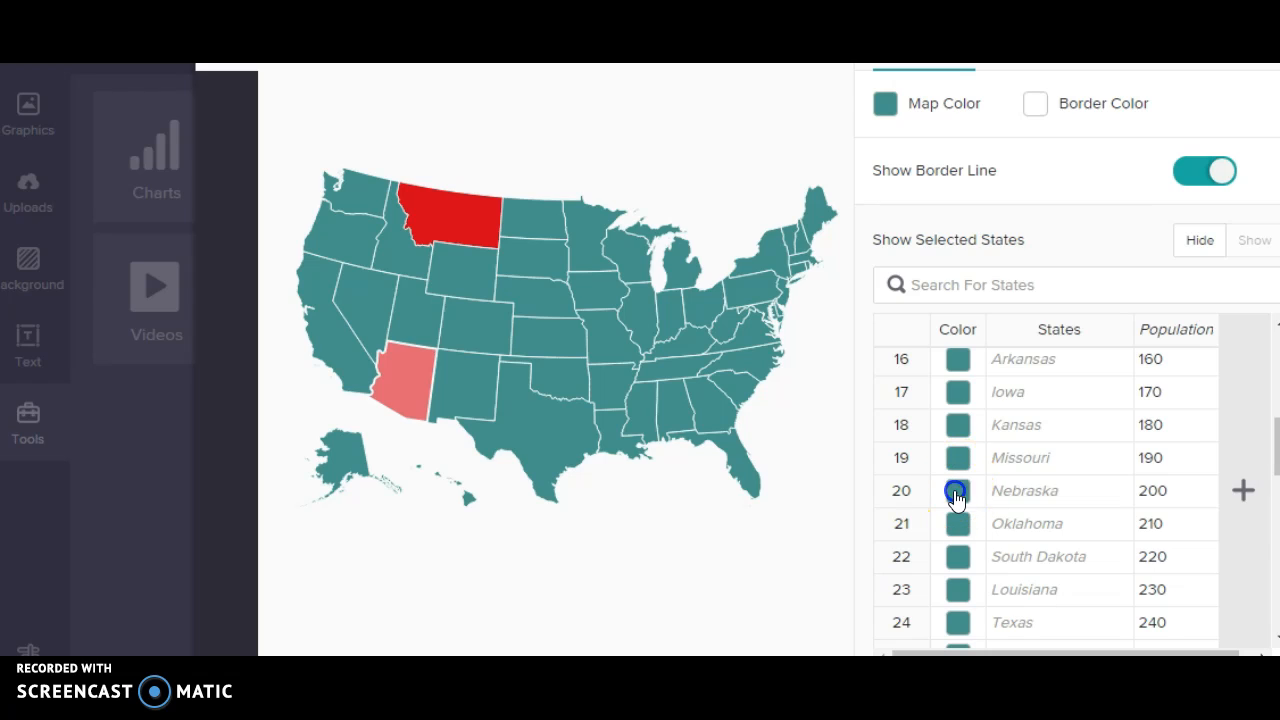
left_click(957, 490)
left_click(975, 420)
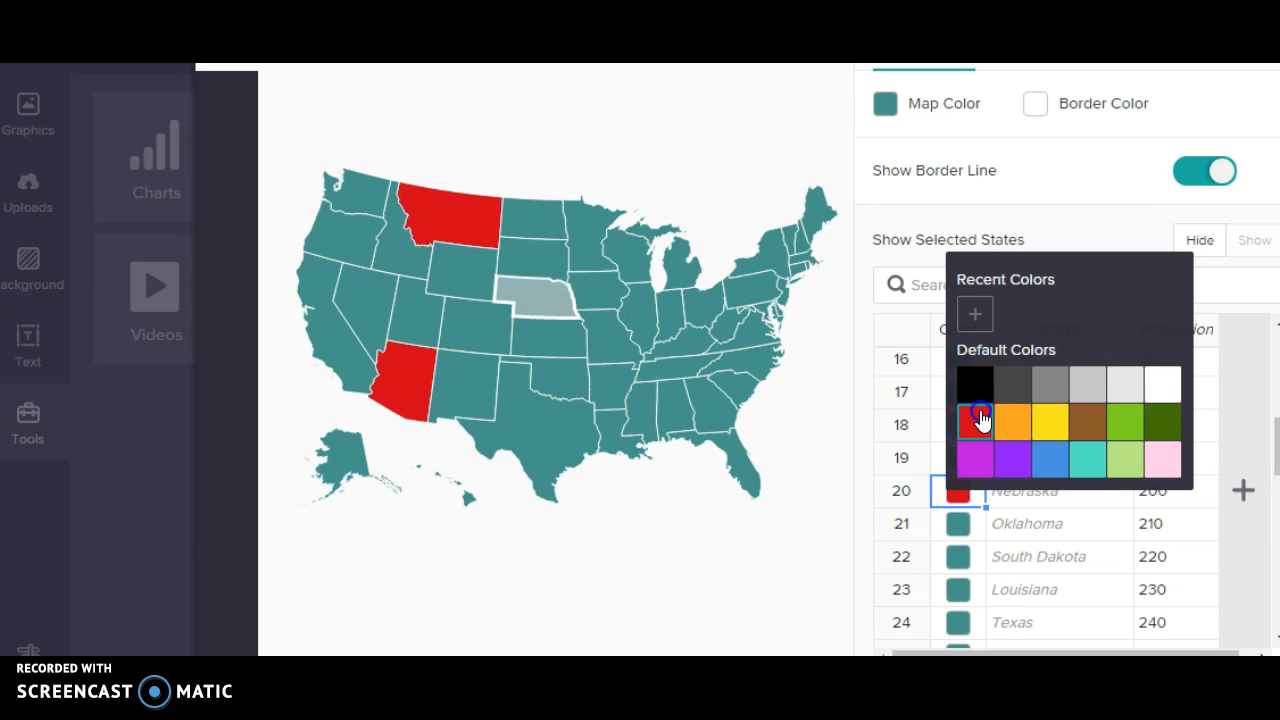
left_click(765, 529)
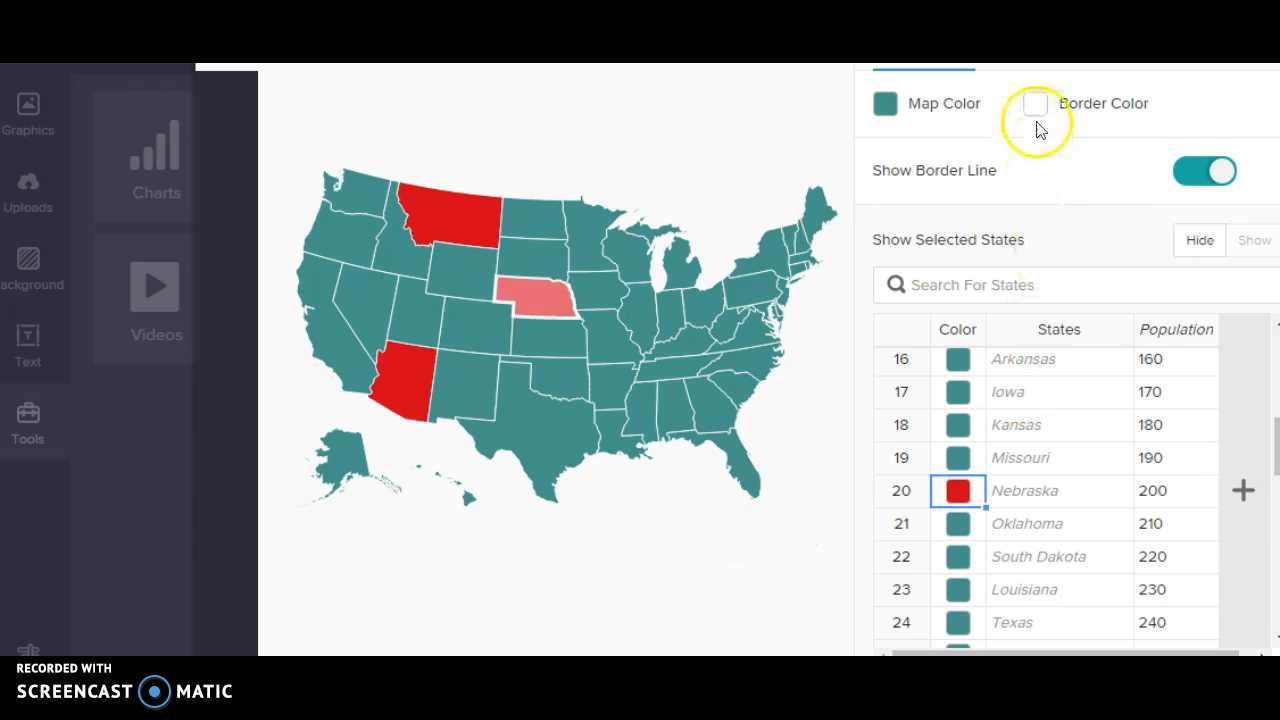
Step: Preview the border colour choices, switch the map's border lines off and on again, and look through the state list
left_click(1037, 110)
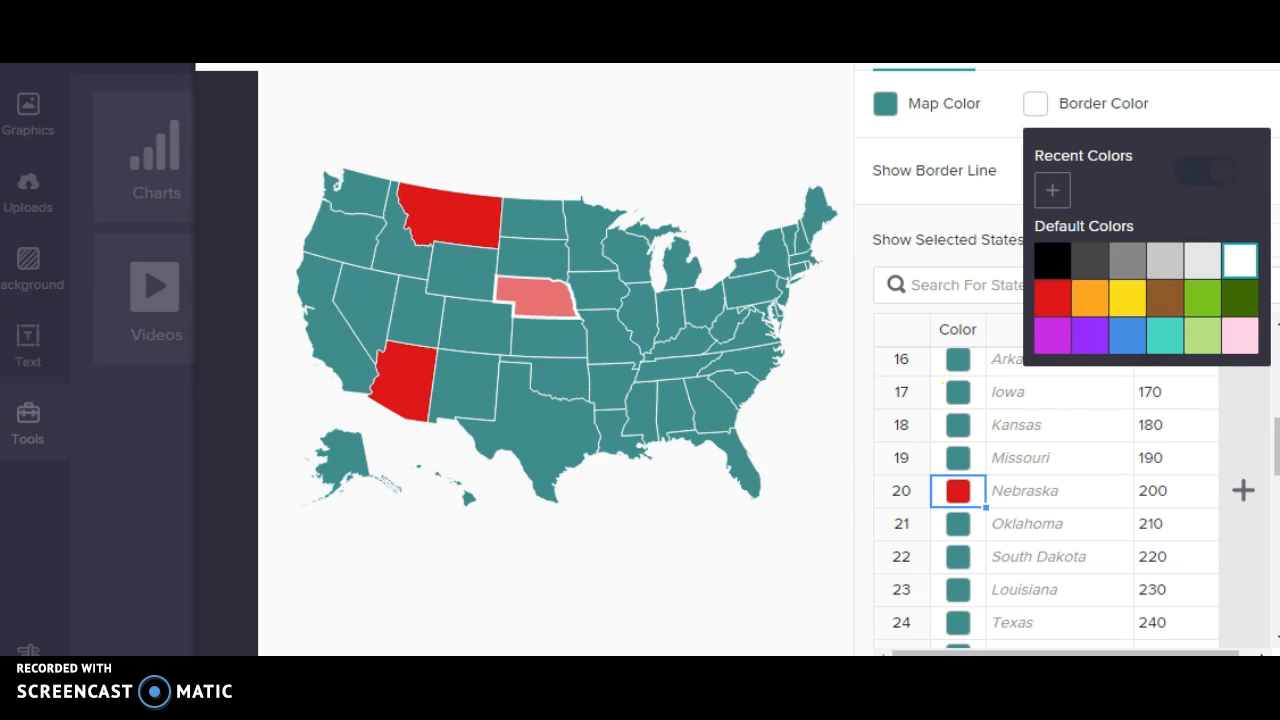
left_click(814, 409)
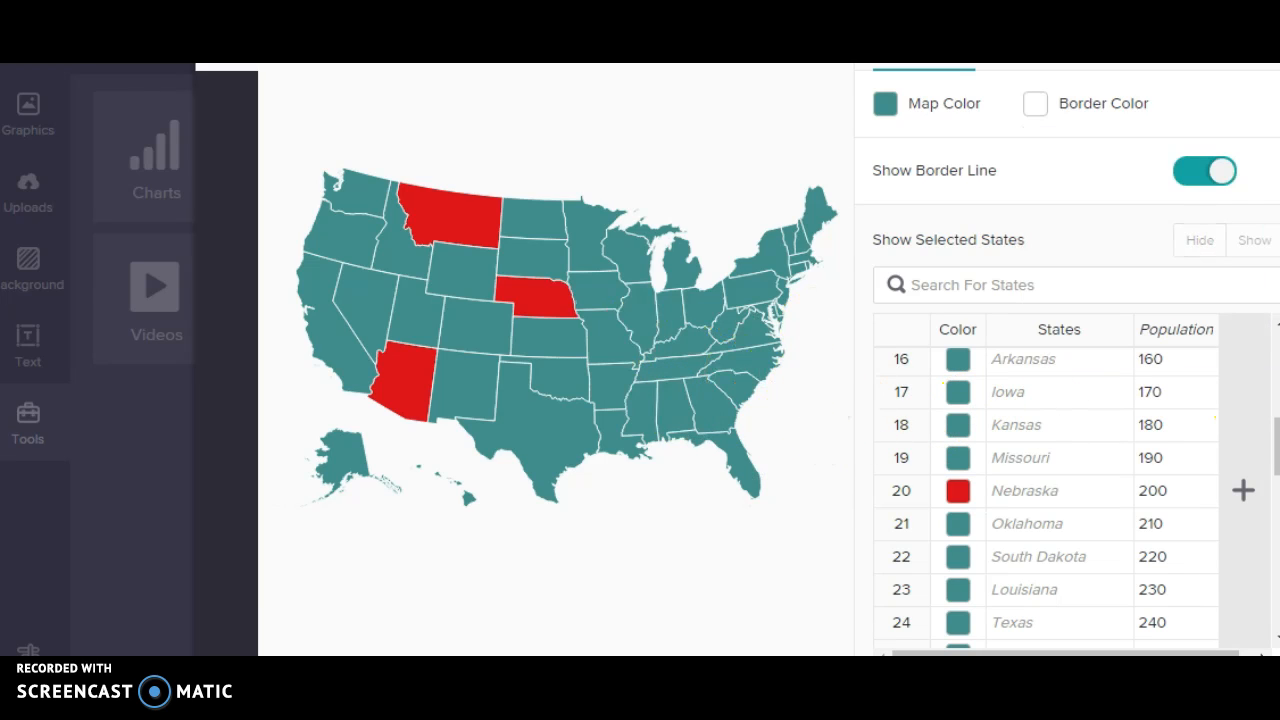
left_click(1187, 174)
left_click(1183, 175)
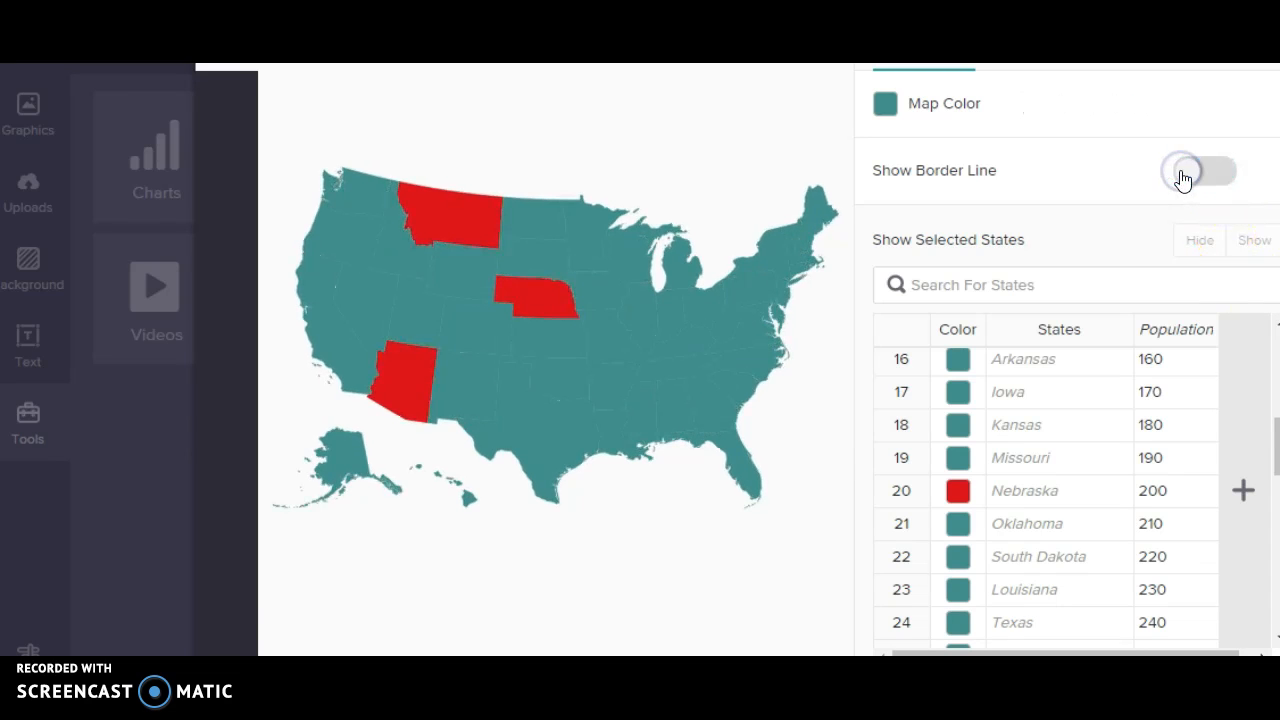
left_click(1211, 181)
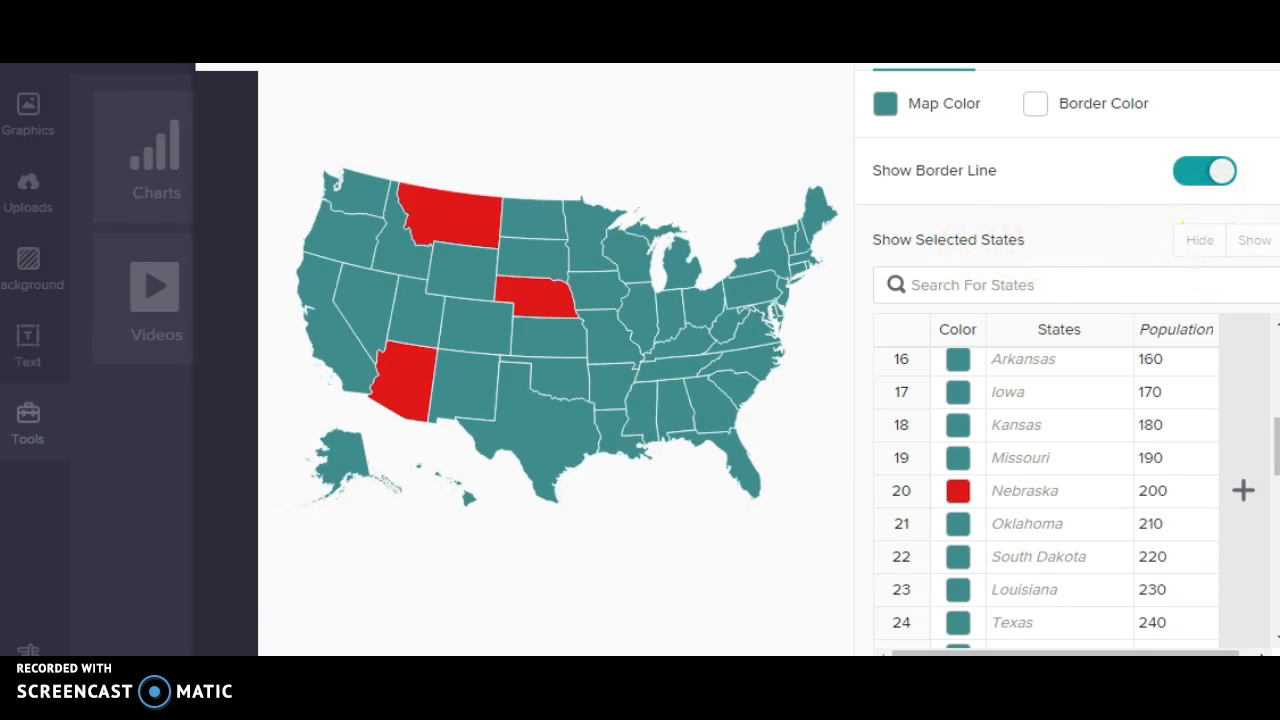
left_click_drag(1275, 460, 1275, 627)
left_click(783, 522)
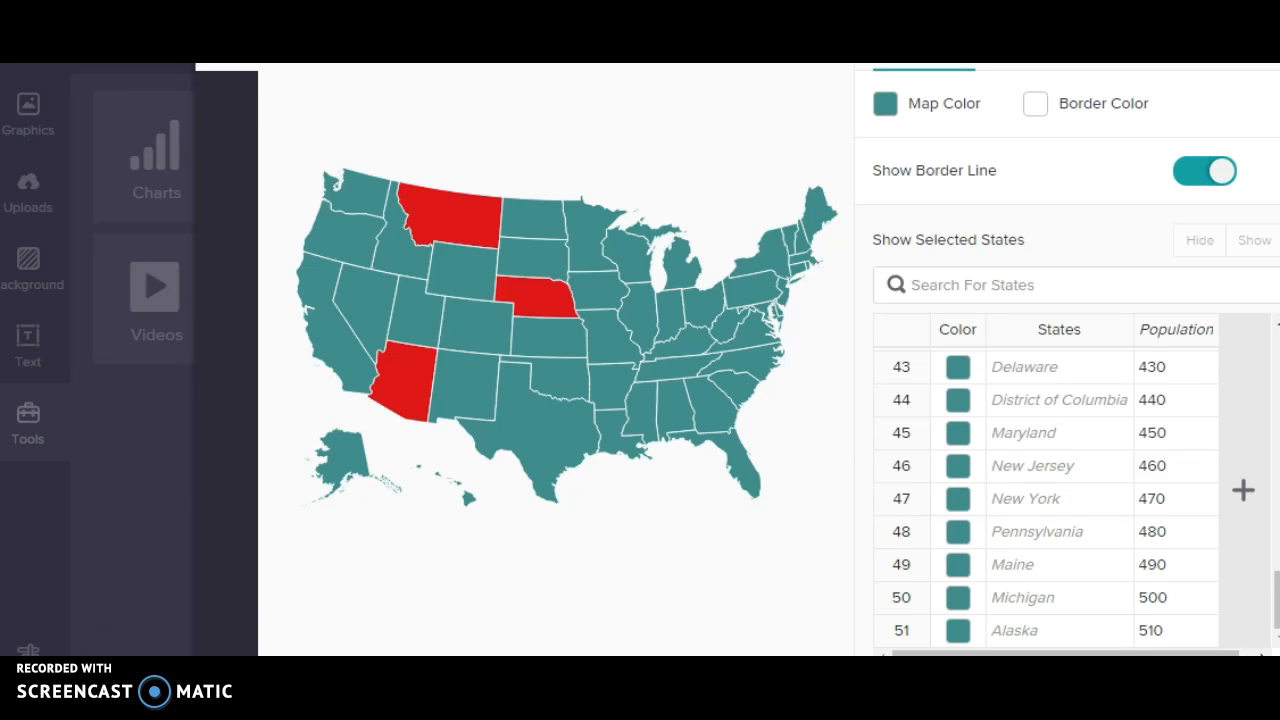
Step: Insert the United States map into the second block and move it up and to the left over the grid
scroll(737, 360, "up", 2)
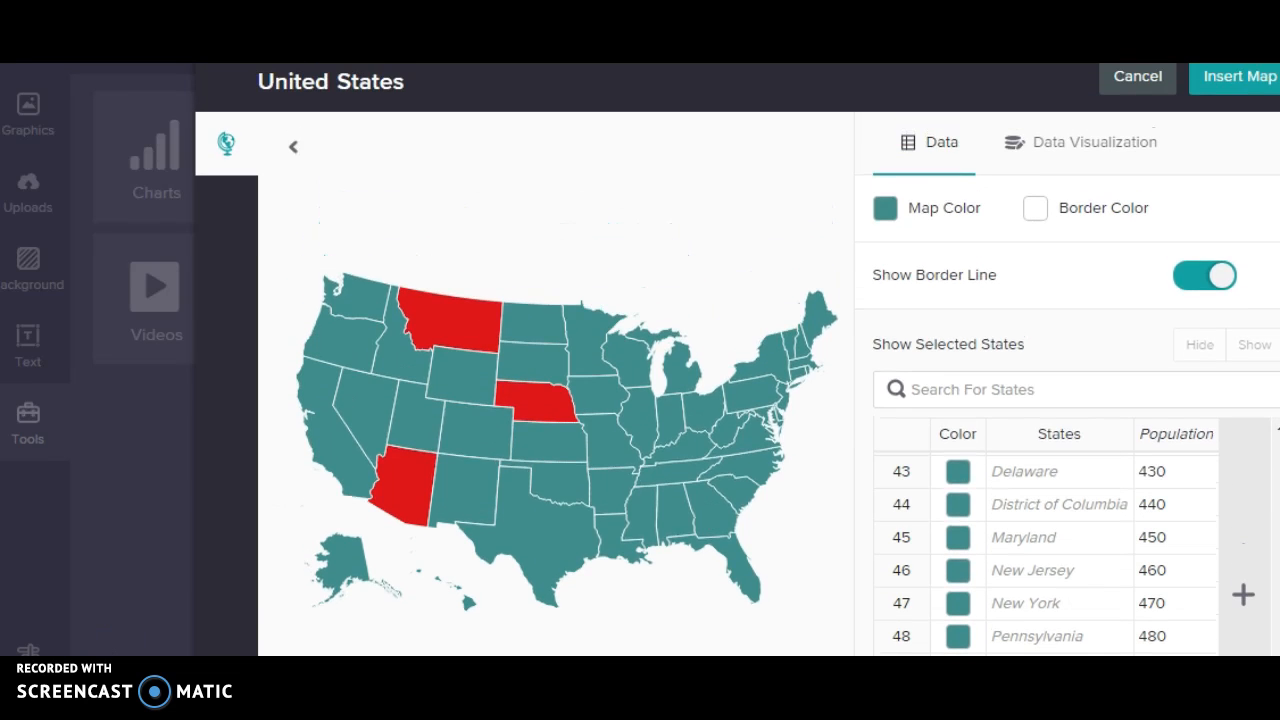
left_click(1226, 80)
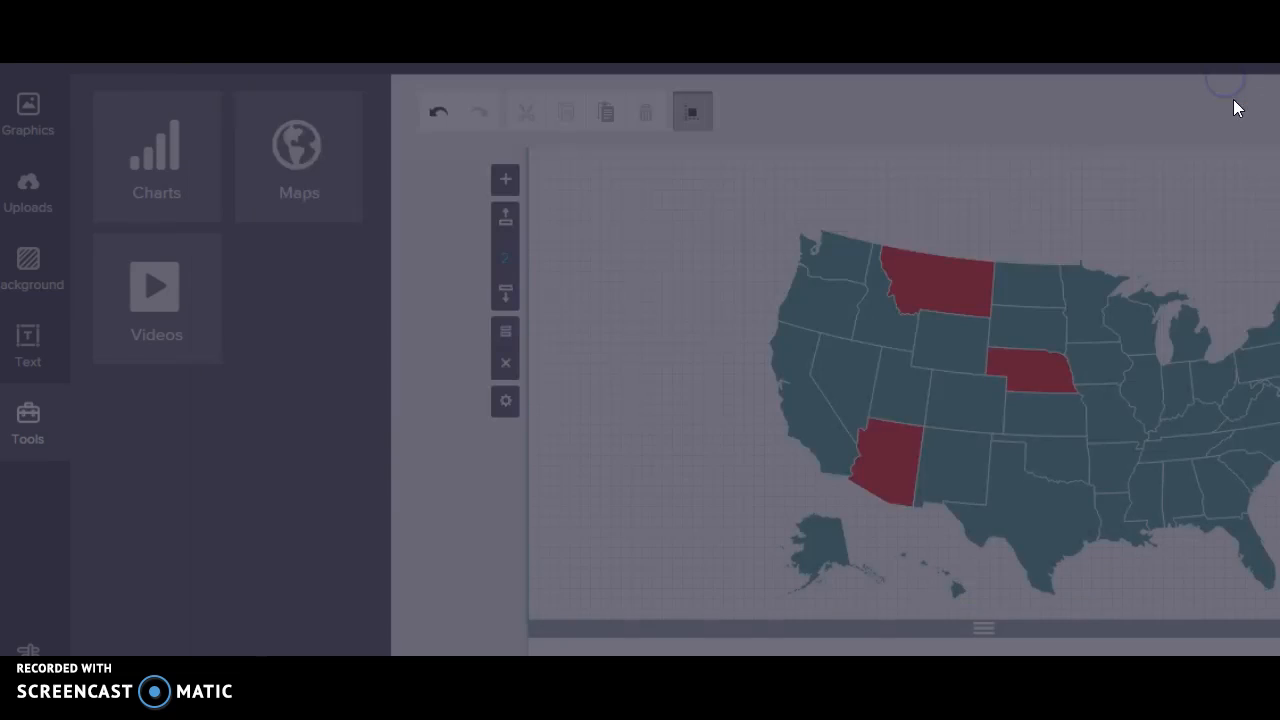
left_click_drag(1020, 415, 931, 363)
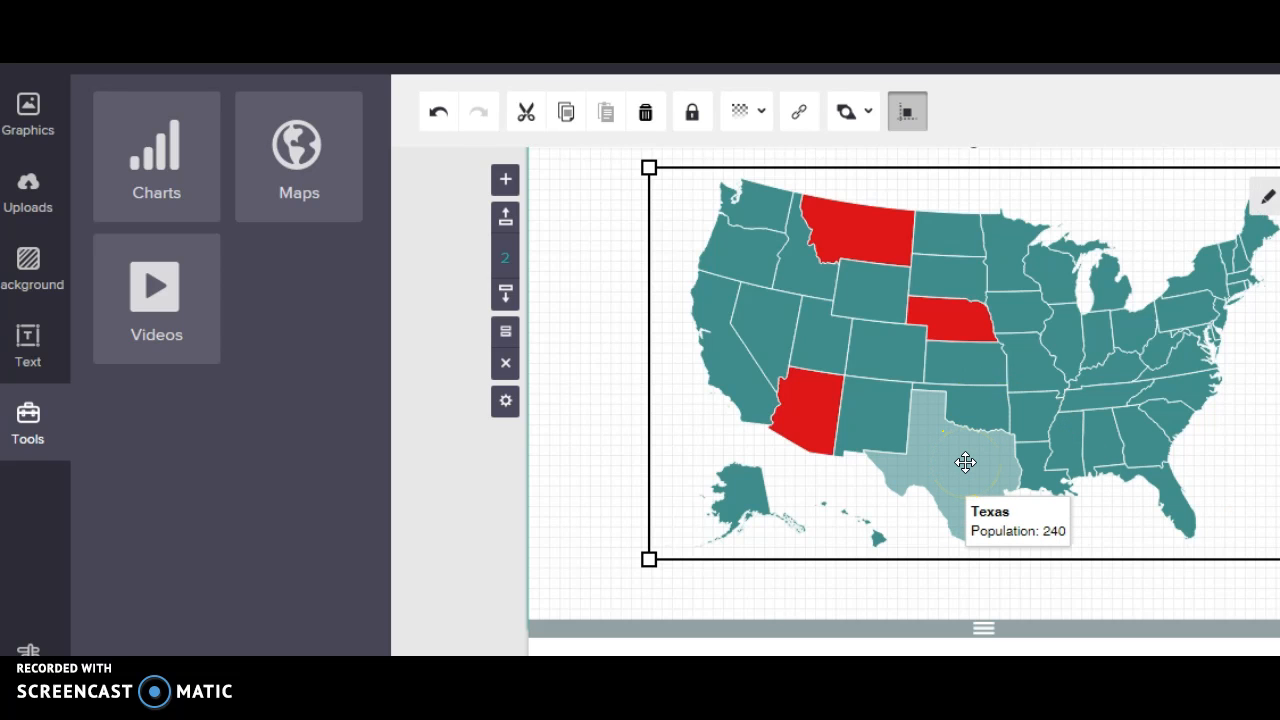
key("Escape")
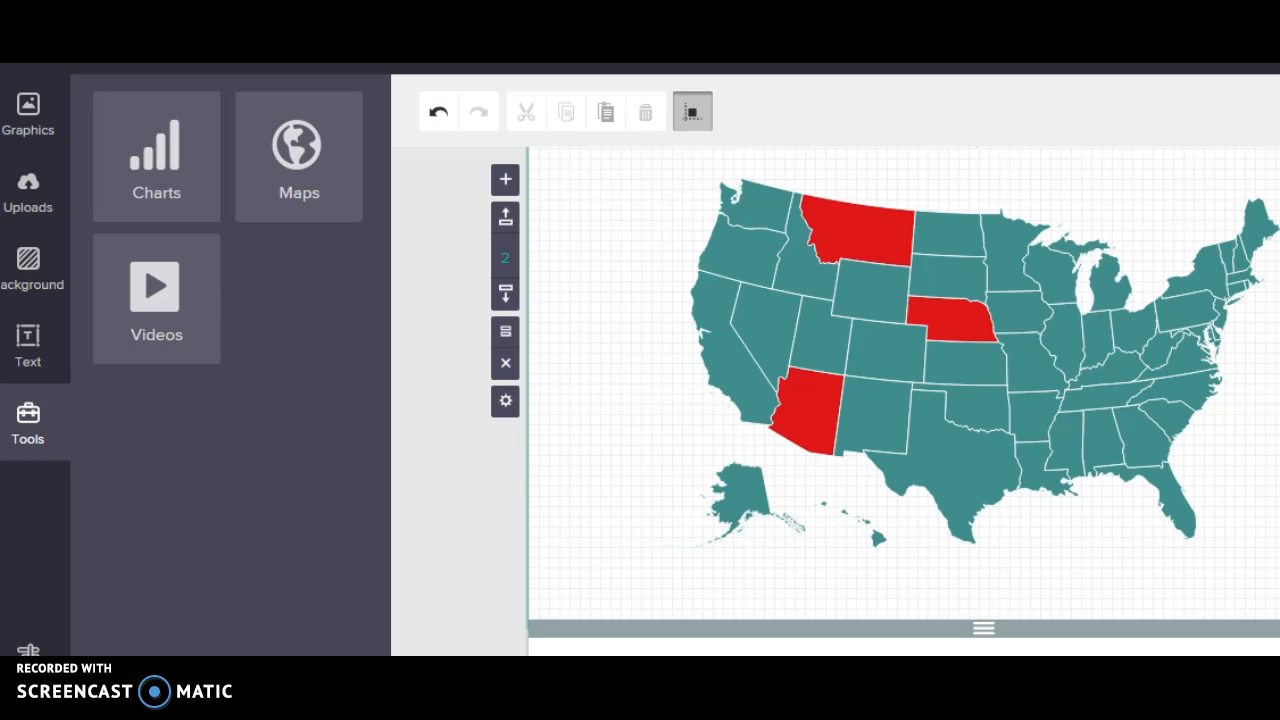
Step: Give the third block a blue-and-white striped background image at 18% opacity
scroll(871, 332, "down", 5)
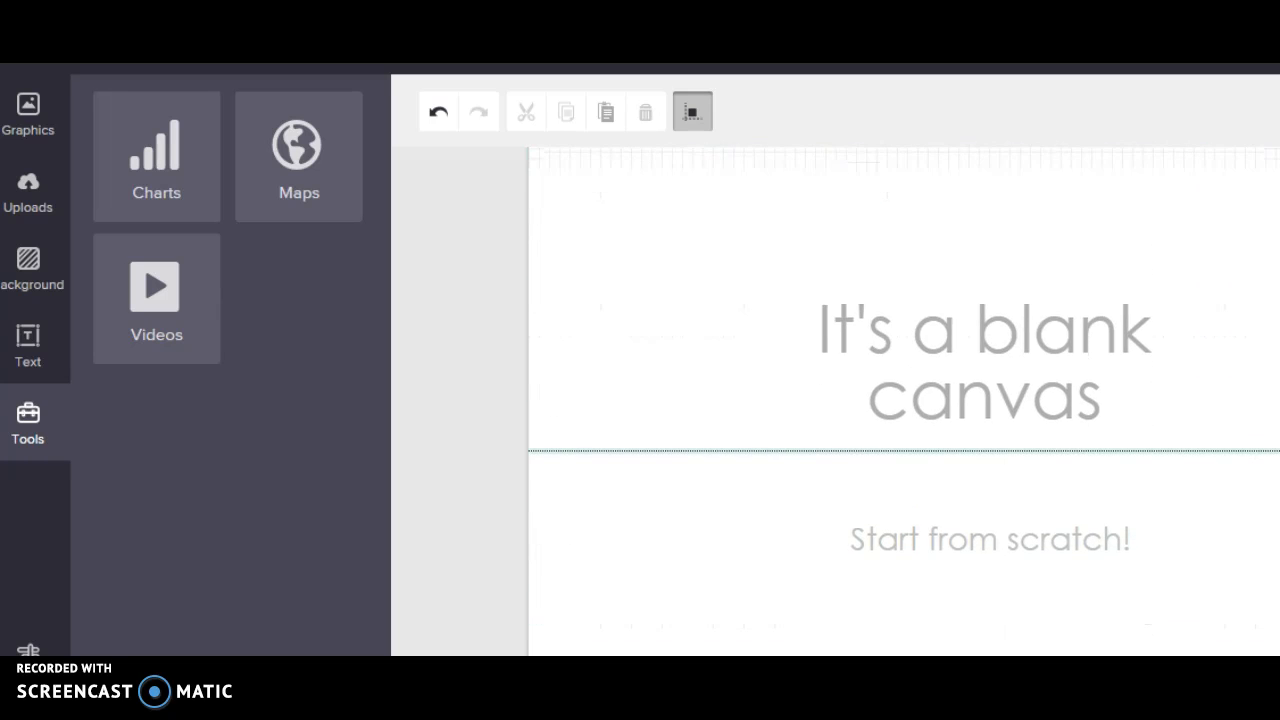
scroll(680, 277, "up", 3)
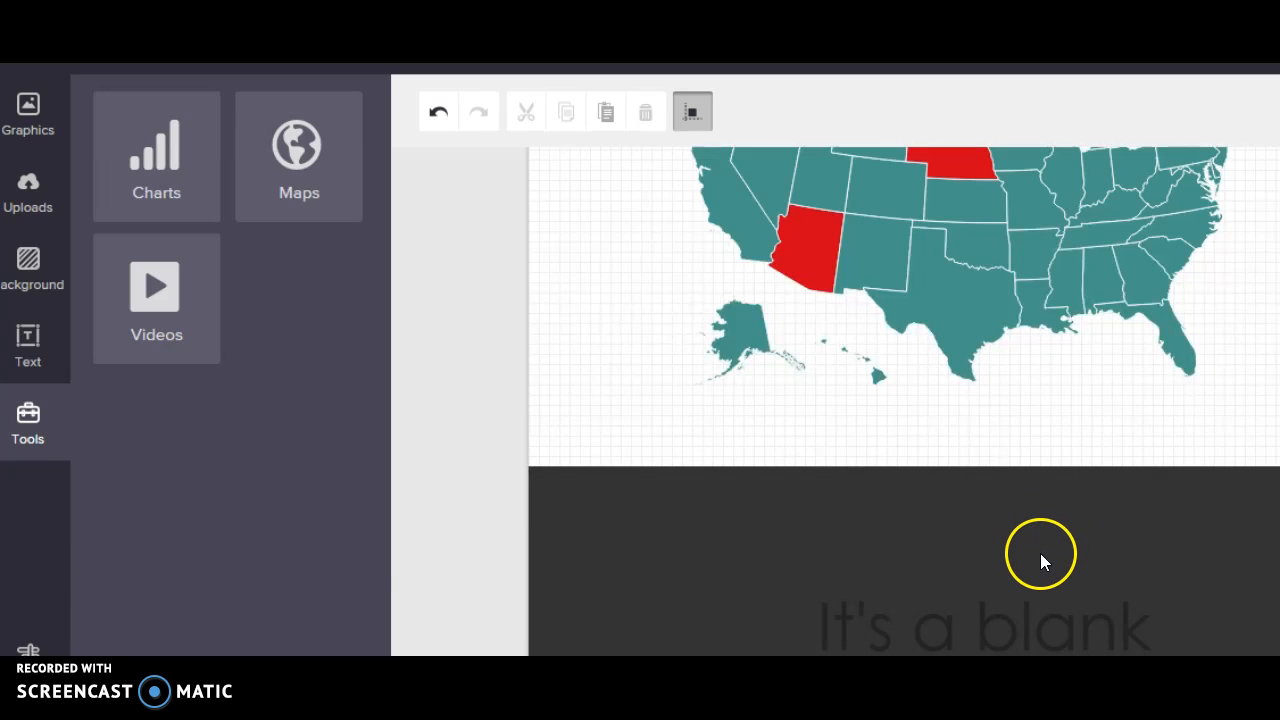
scroll(984, 480, "down", 2)
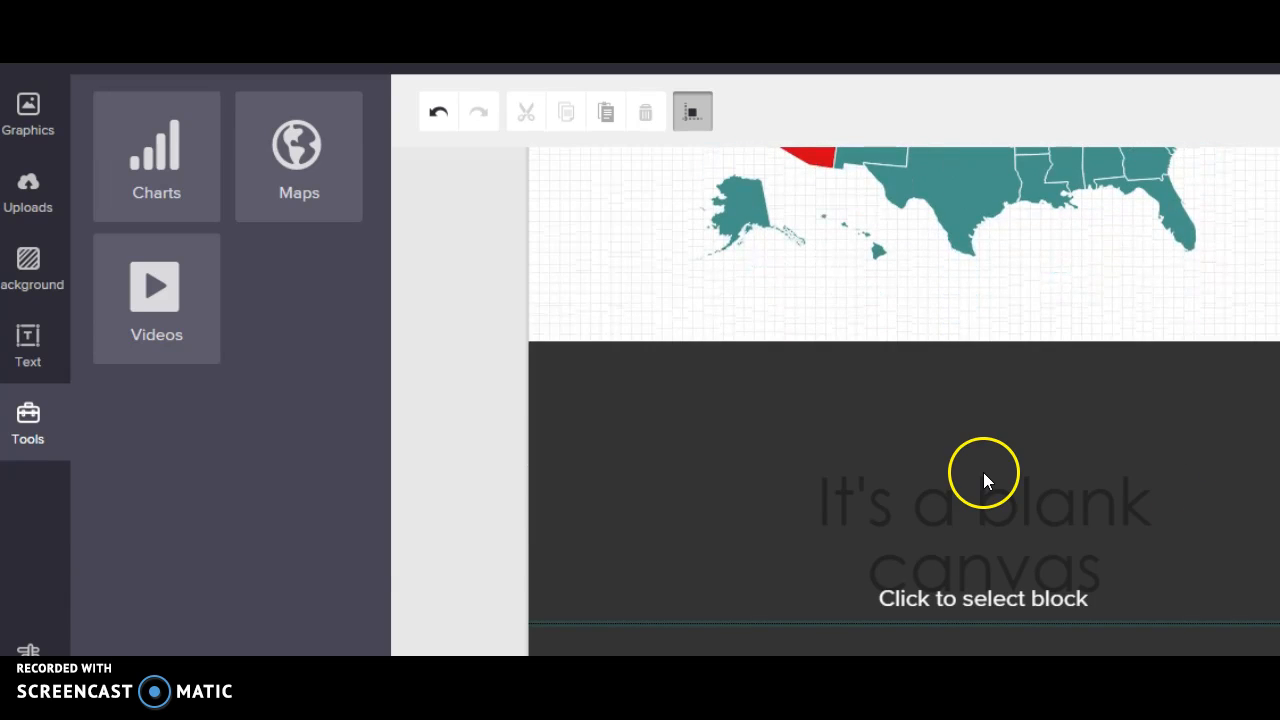
left_click(984, 480)
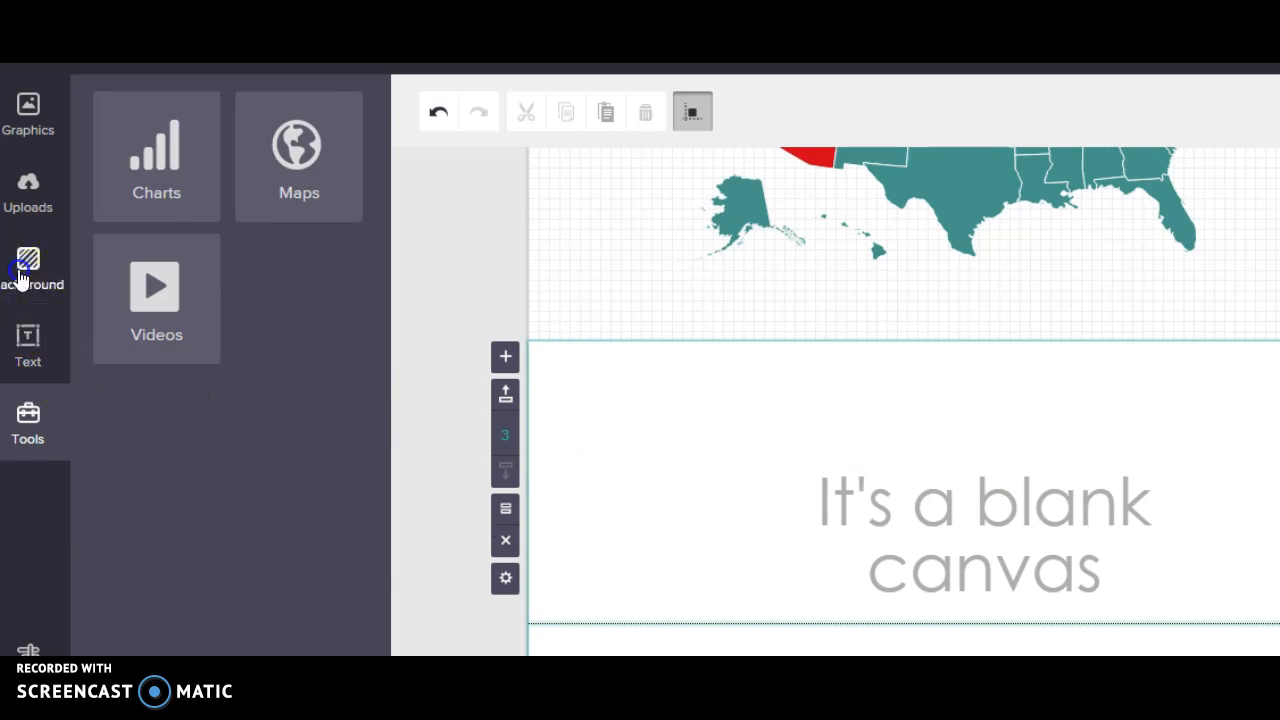
left_click(22, 275)
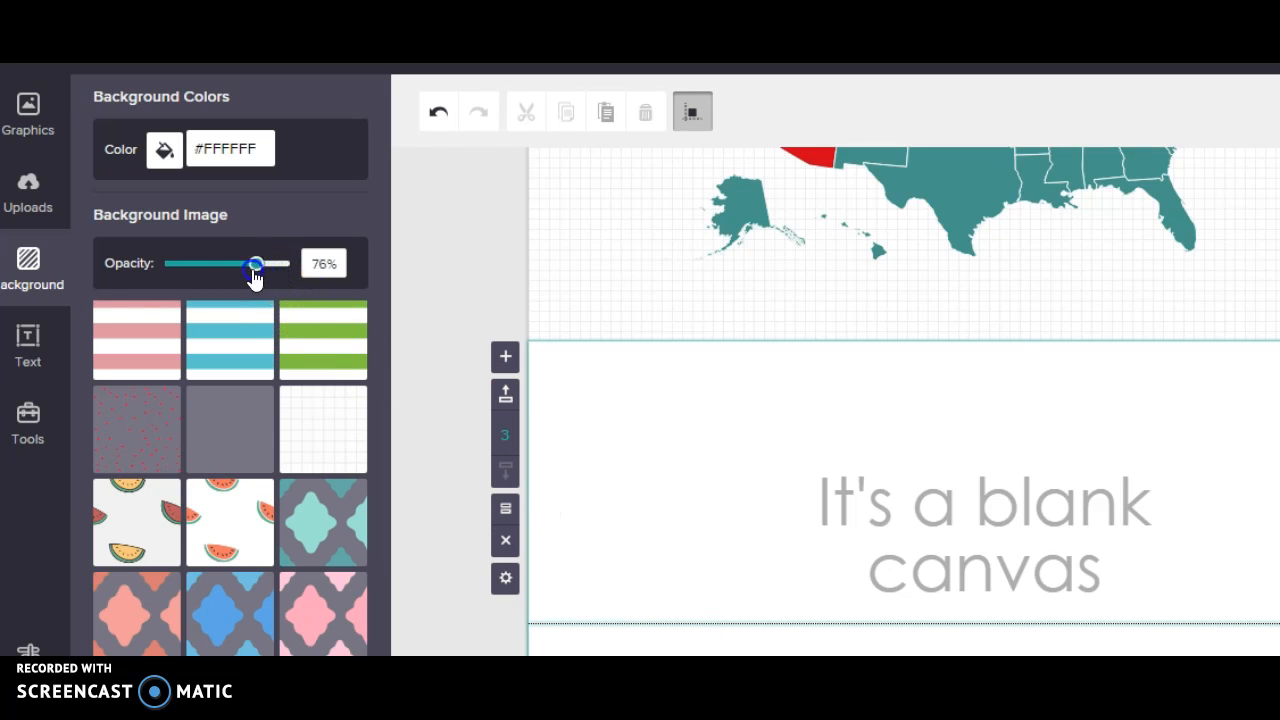
left_click_drag(190, 267, 191, 267)
left_click(208, 324)
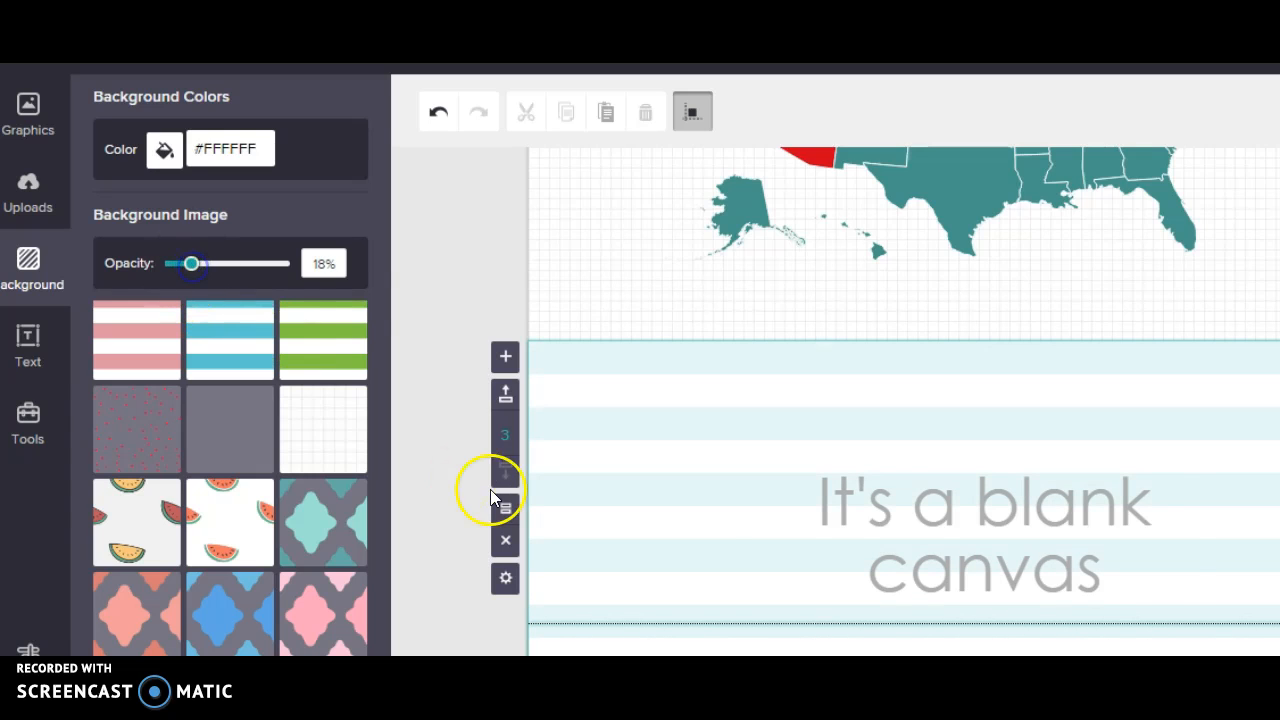
Step: Delete the "It's a blank canvas" placeholder text from the striped third block
left_click_drag(858, 556, 822, 550)
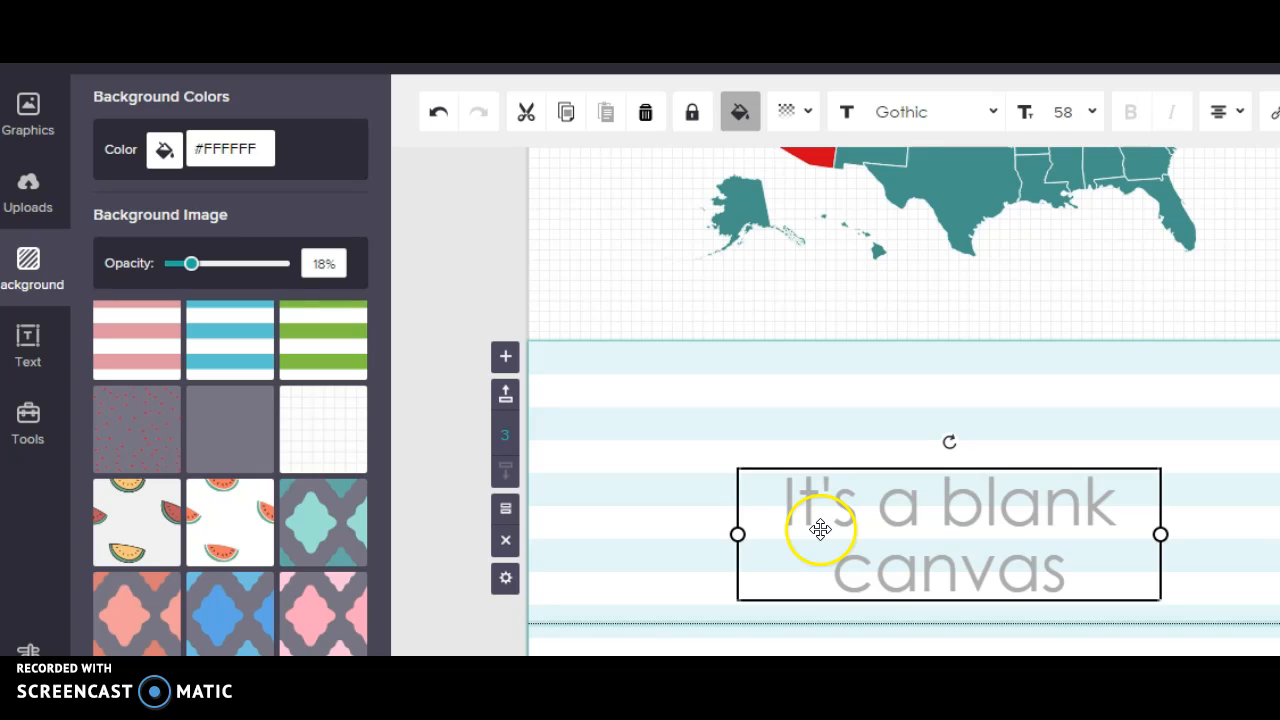
key("Delete")
scroll(904, 400, "down", 1)
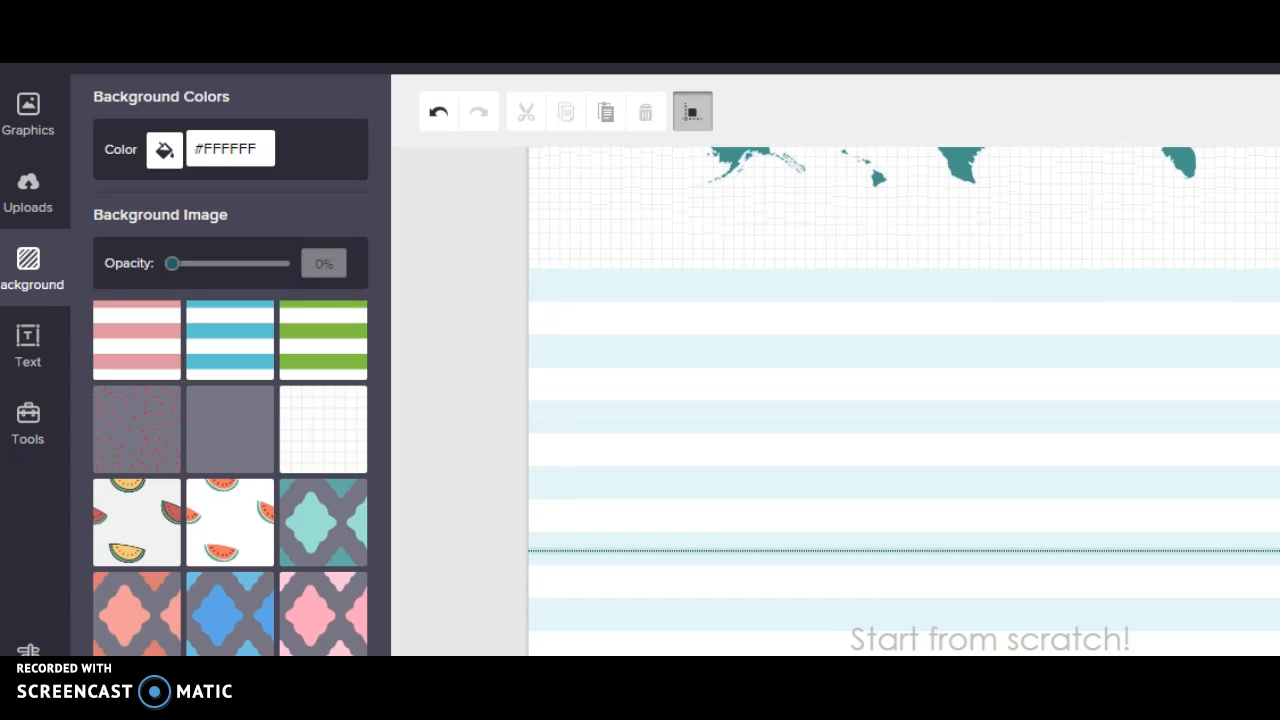
scroll(988, 400, "down", 1)
left_click(988, 386)
left_click(988, 405)
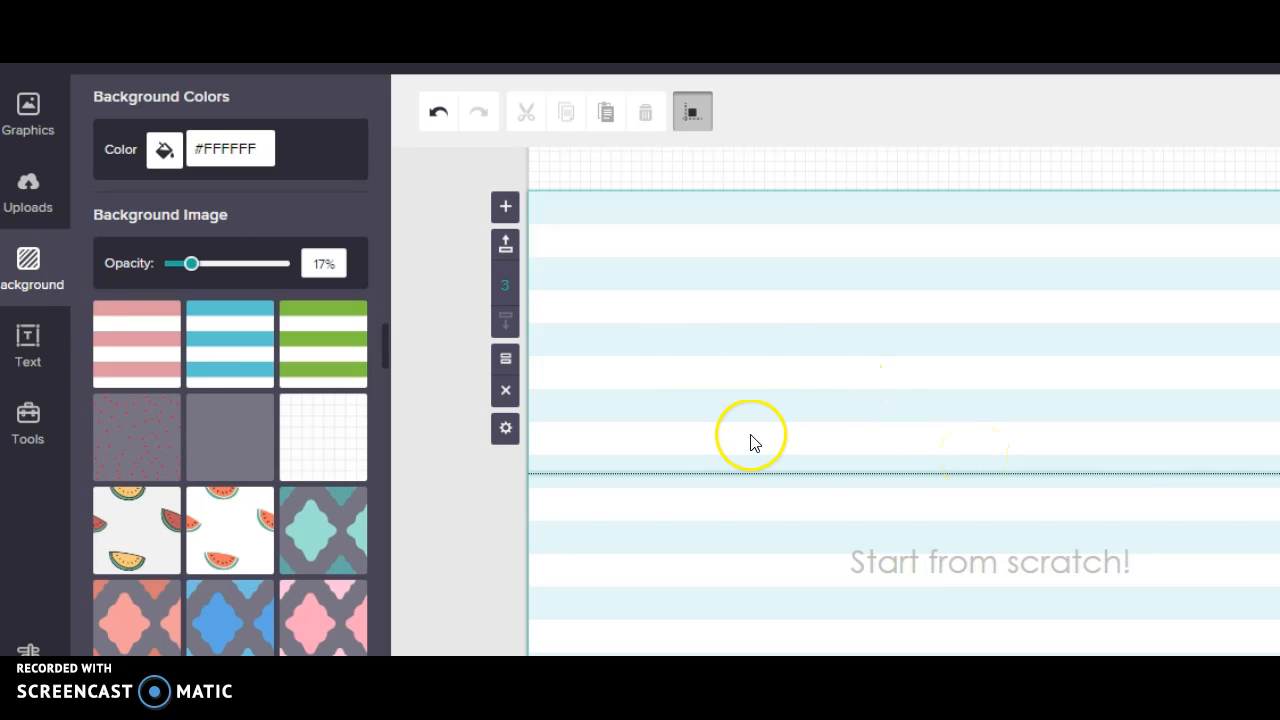
Step: Start a new chart for the third block, preview the vertical bar type, and choose a pie chart with Sample Data 1
left_click(24, 420)
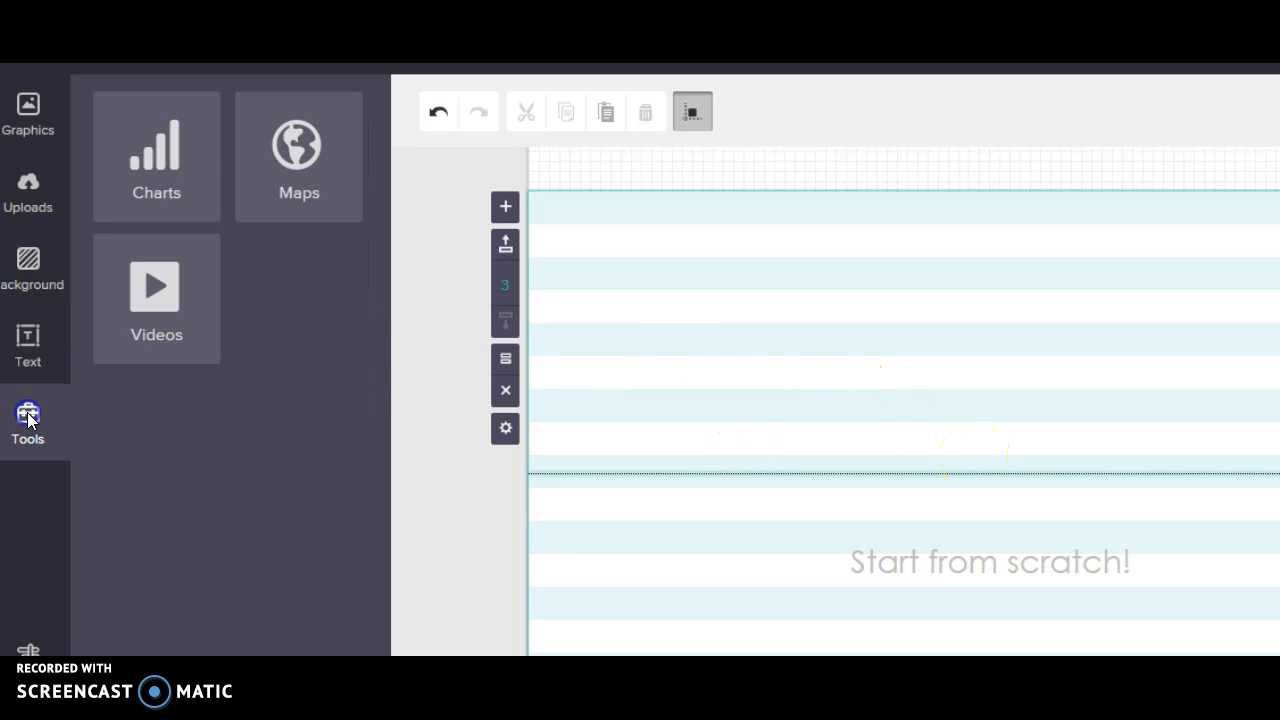
left_click(150, 188)
left_click(155, 190)
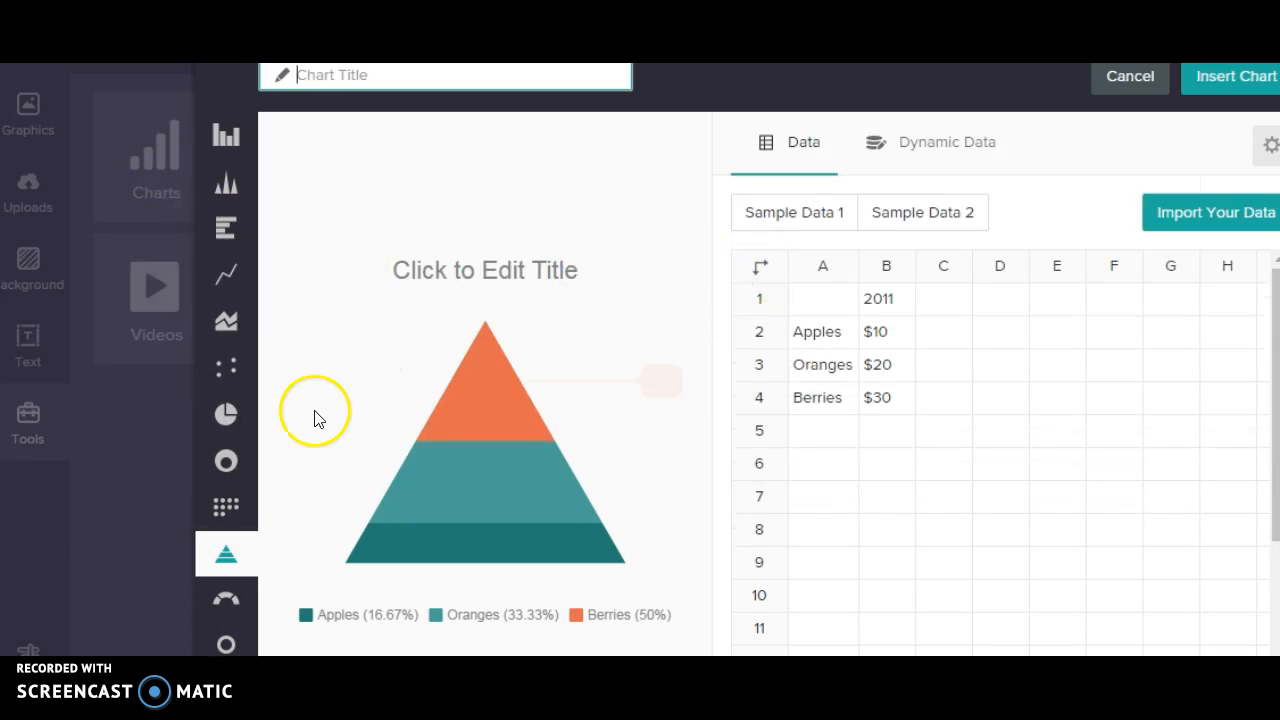
left_click(226, 414)
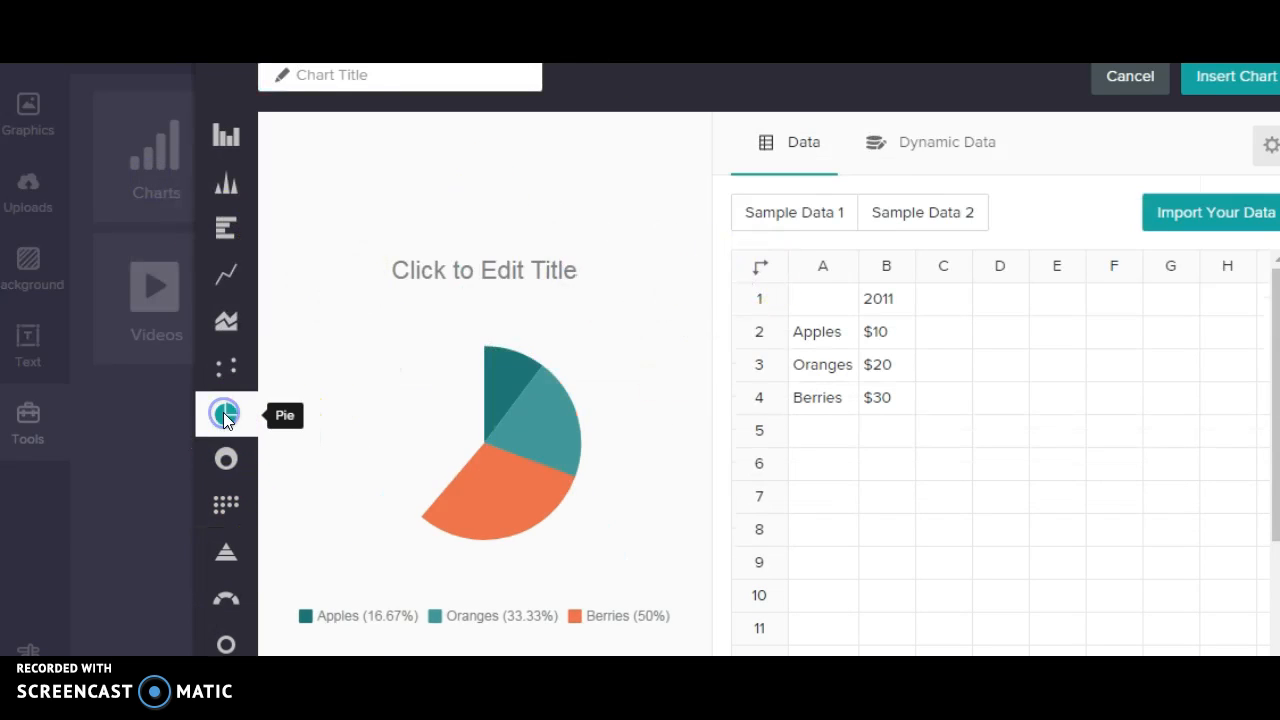
left_click(229, 140)
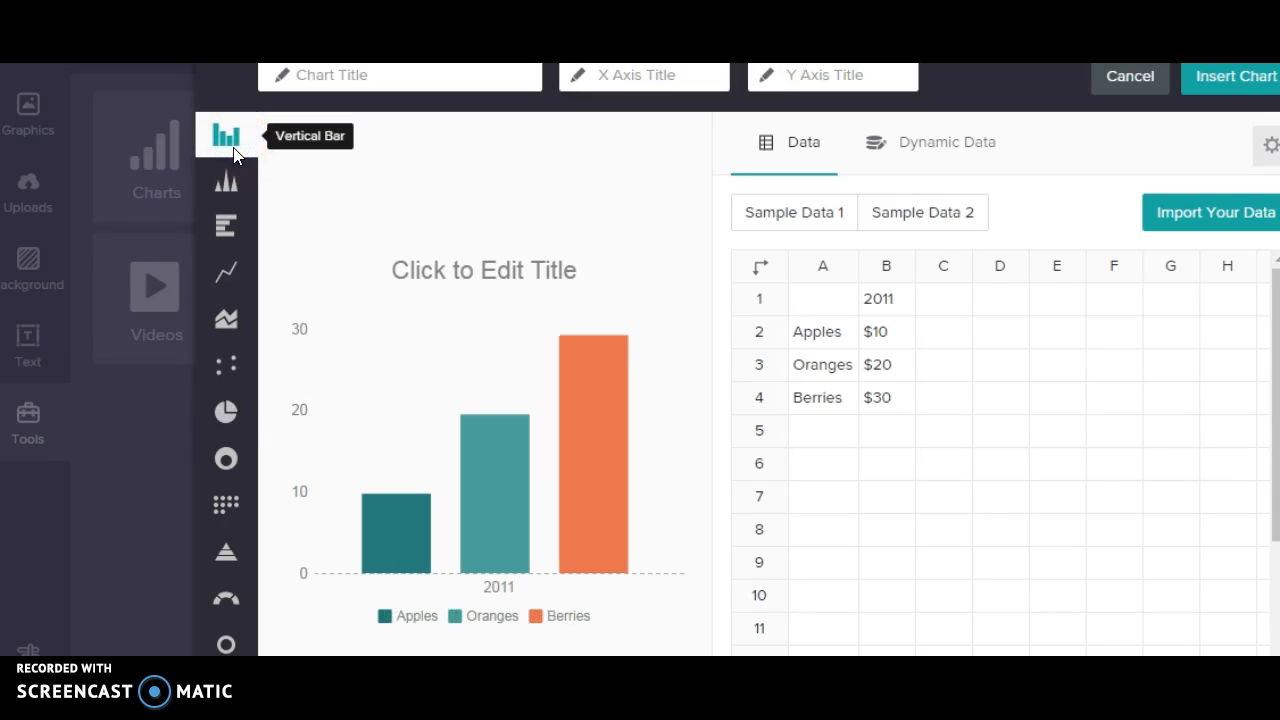
left_click(228, 410)
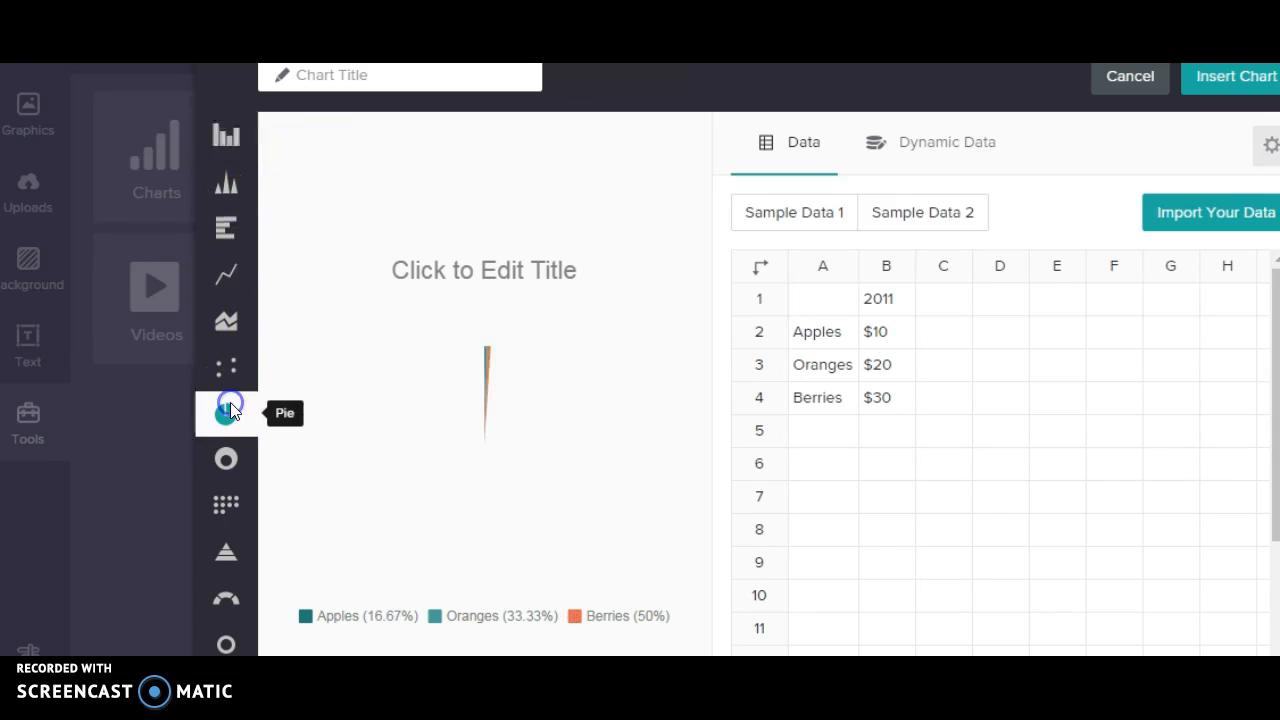
left_click(806, 218)
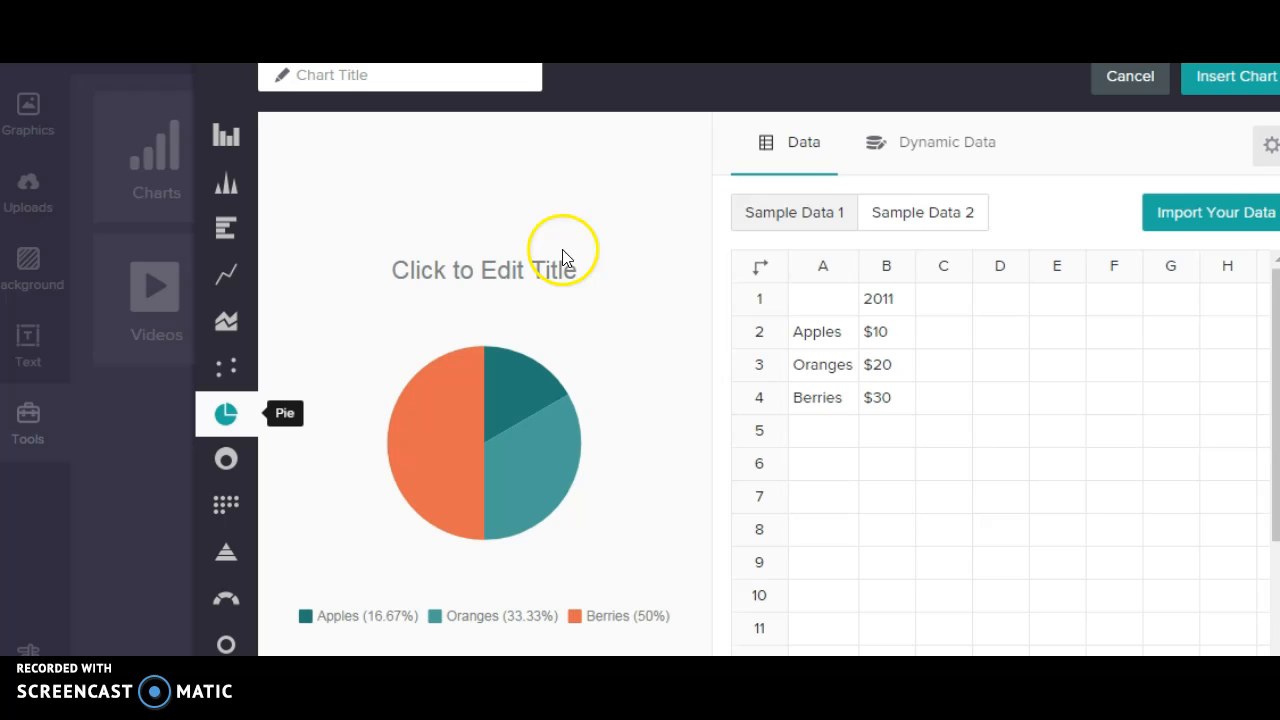
Step: Title the chart "How we spend our time in class" and label its data rows Reading, Math, Social Studies, English, Science and Art
left_click(494, 269)
left_click(432, 270)
left_click(414, 76)
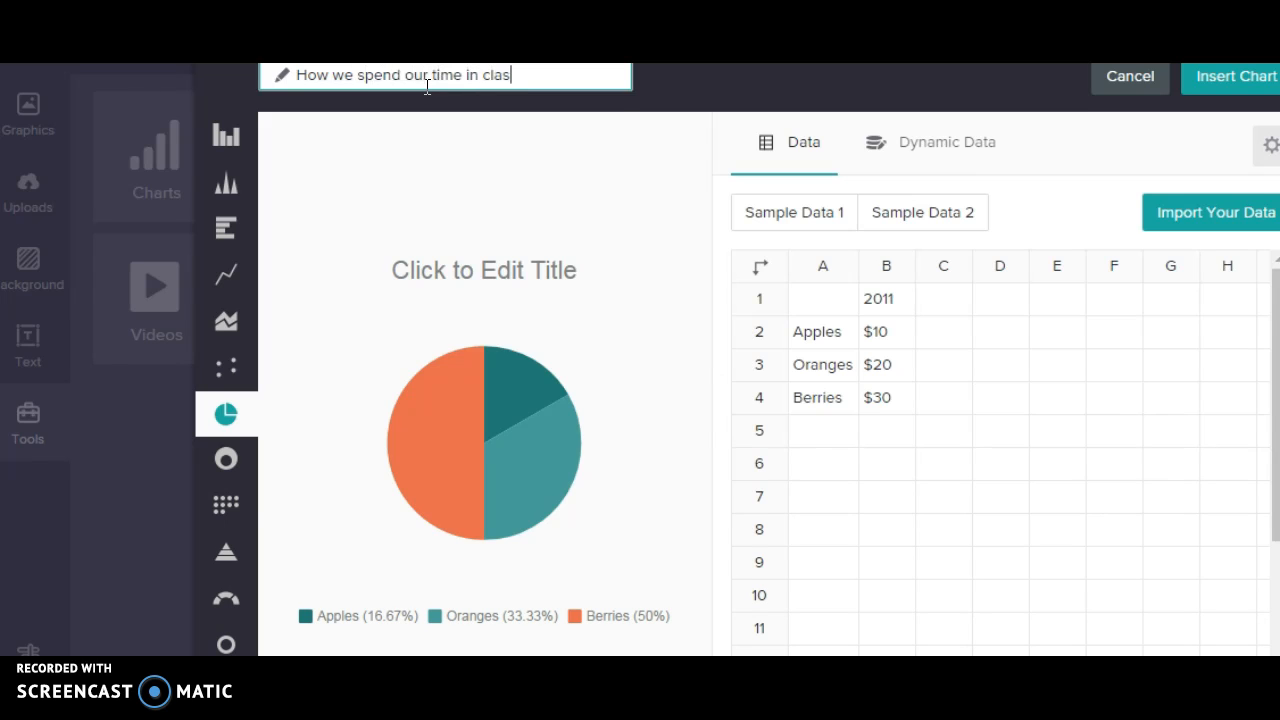
left_click(806, 334)
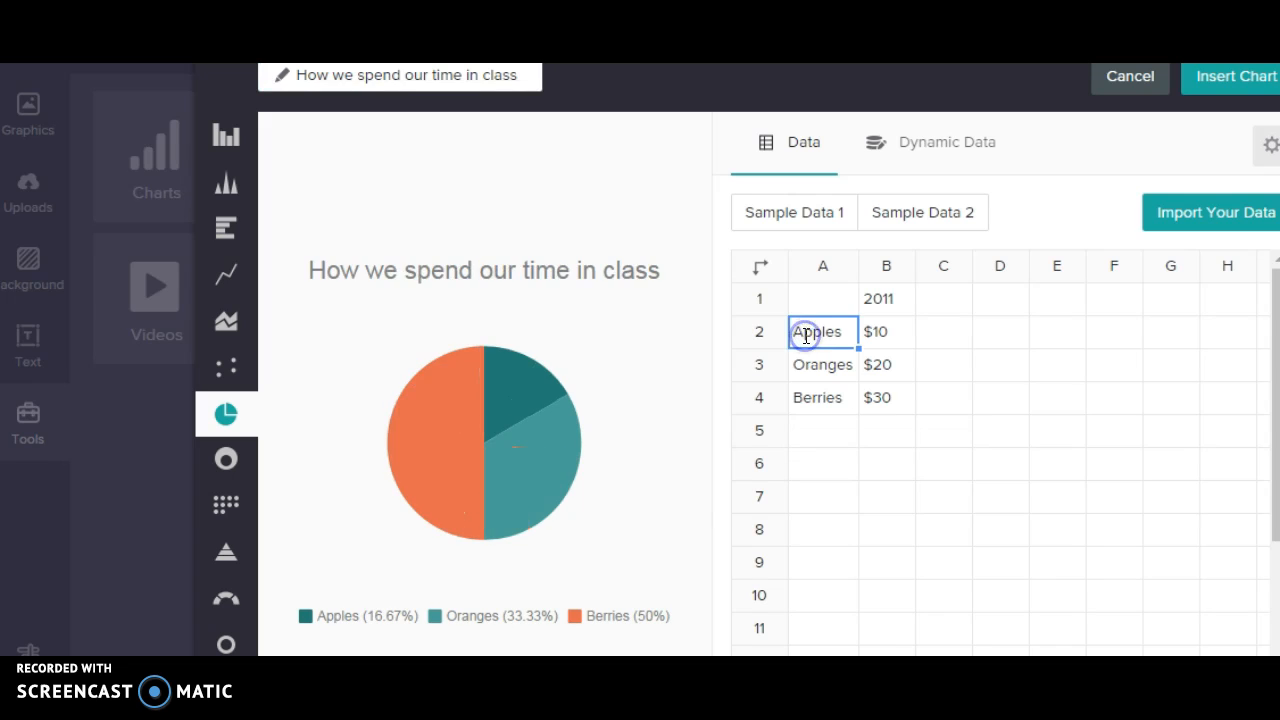
double_click(818, 334)
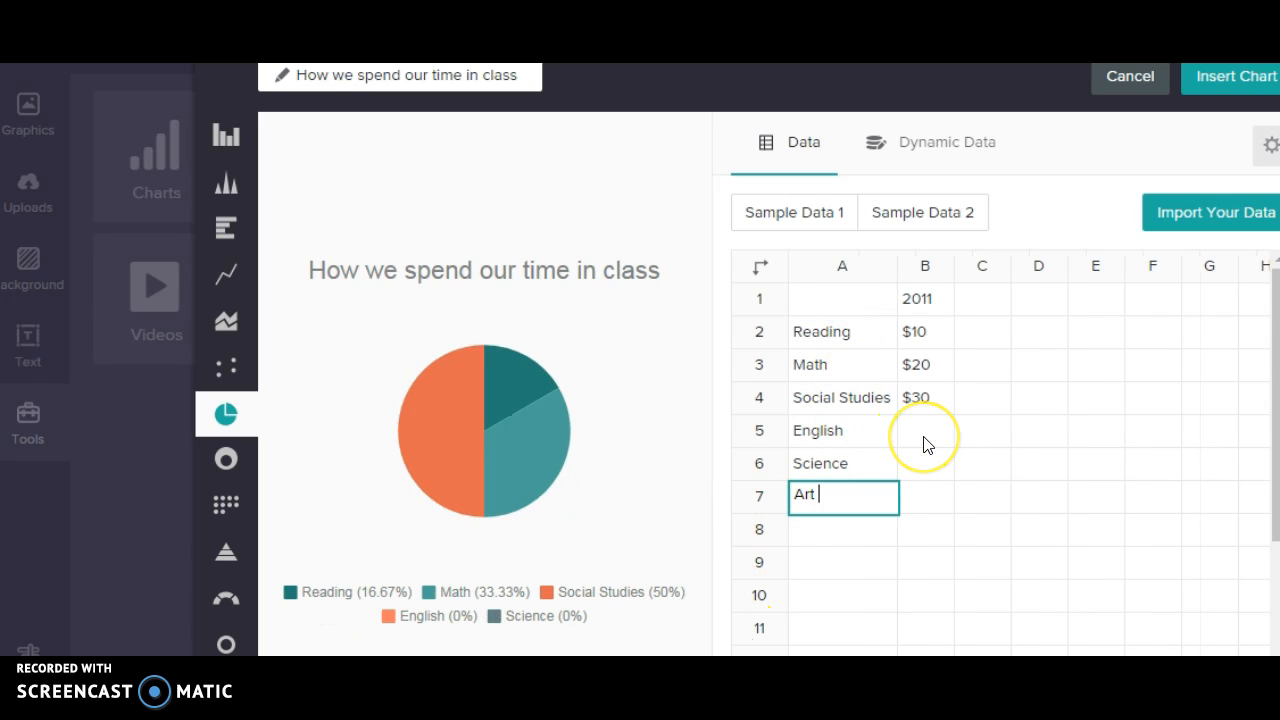
Step: Set the chart values to Reading 10, Math 10, Social Studies 15, English 20, Science 10 and Art 35
left_click(921, 332)
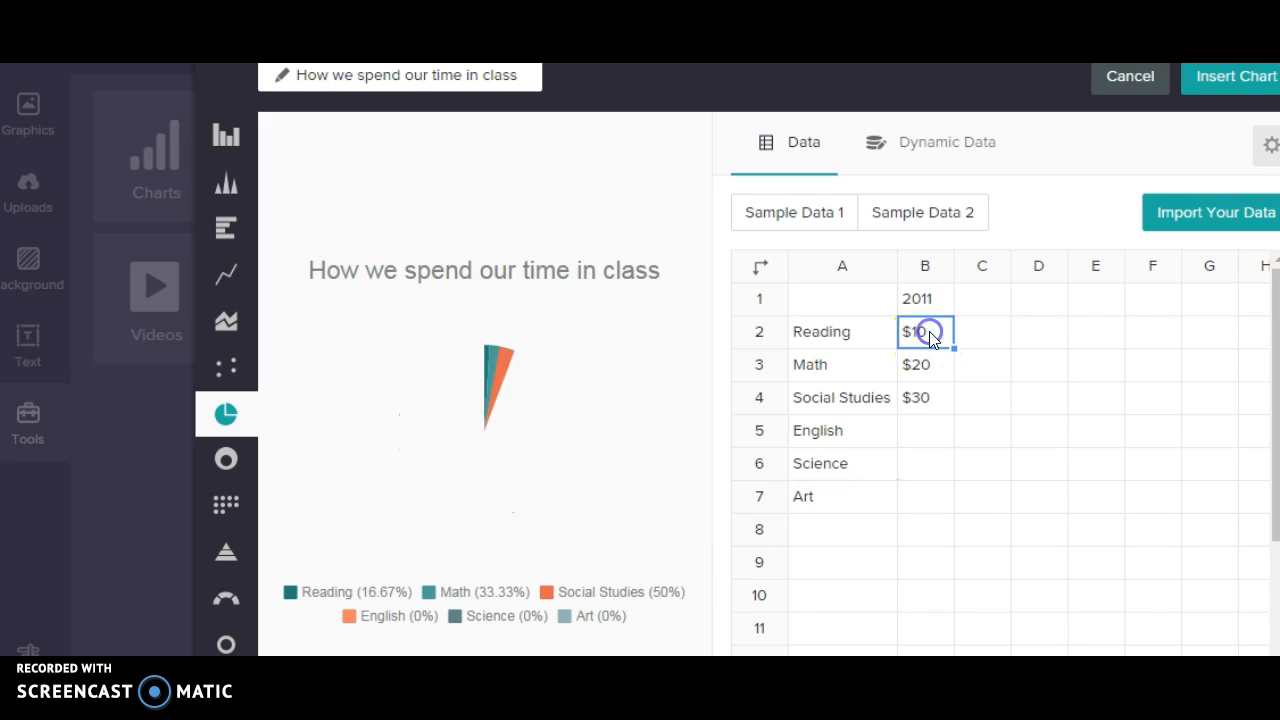
left_click(928, 332)
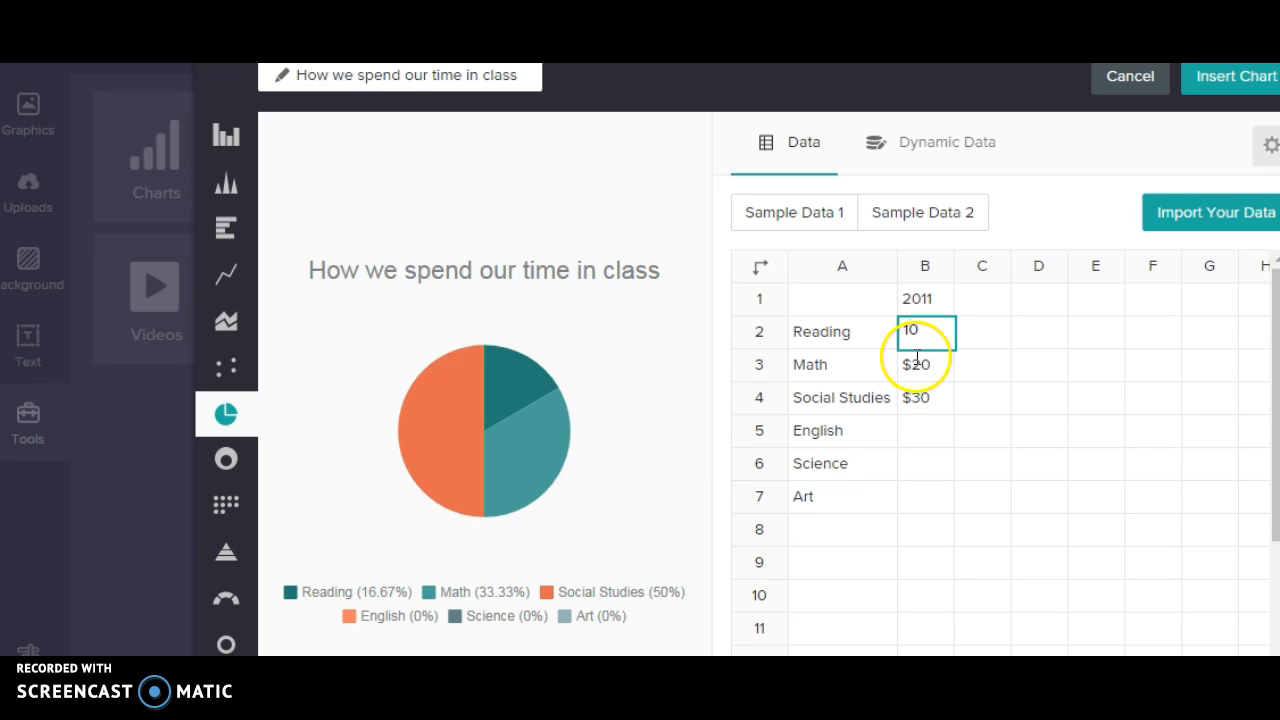
left_click(935, 364)
left_click_drag(938, 363, 884, 368)
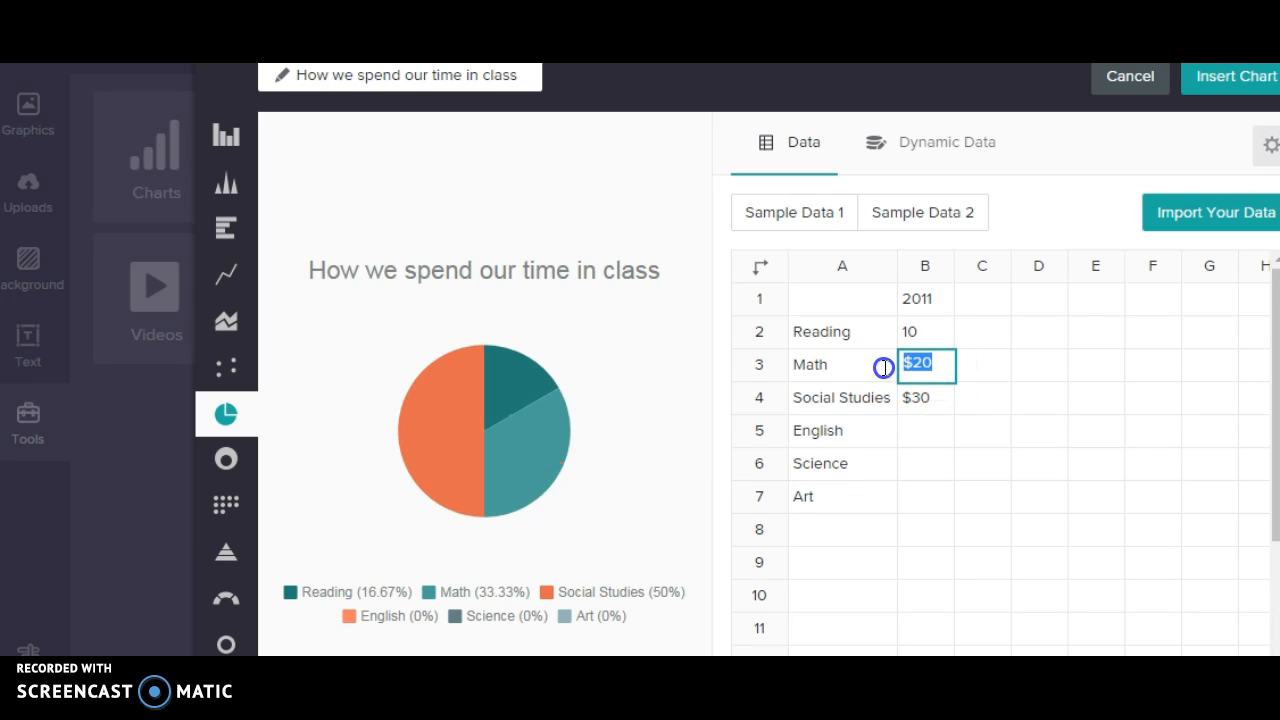
type("10")
left_click(929, 390)
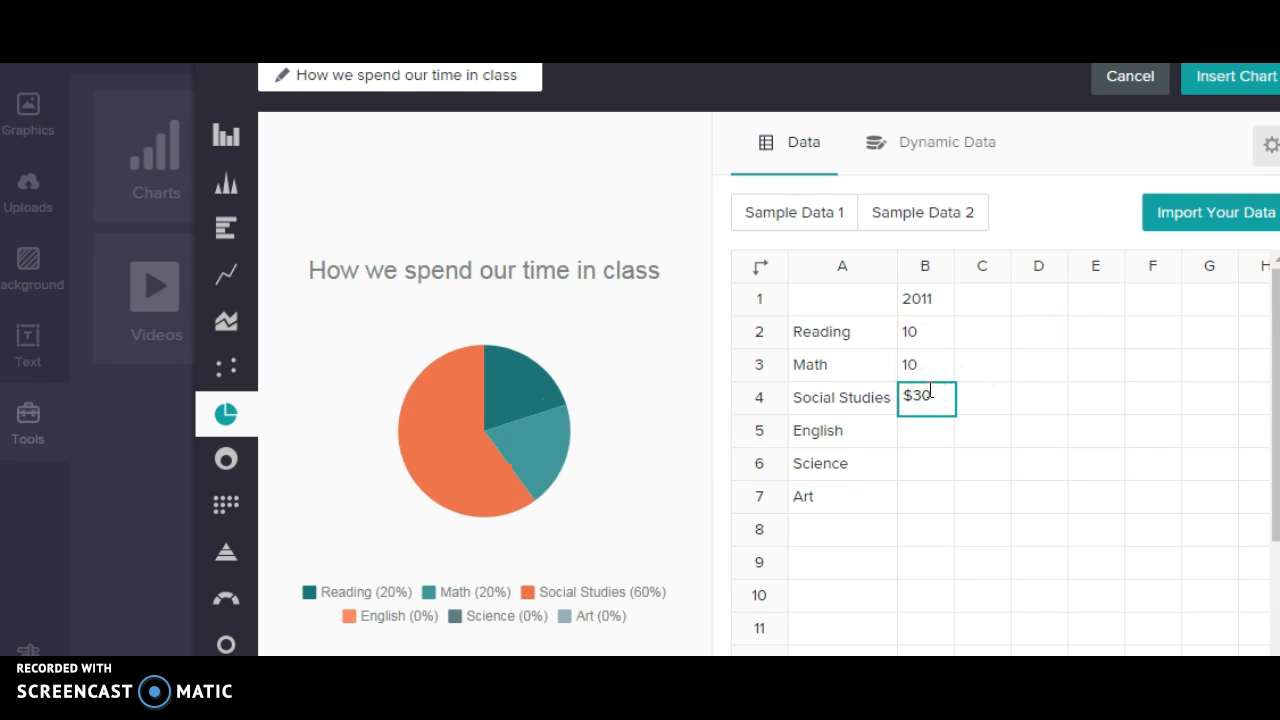
type("15")
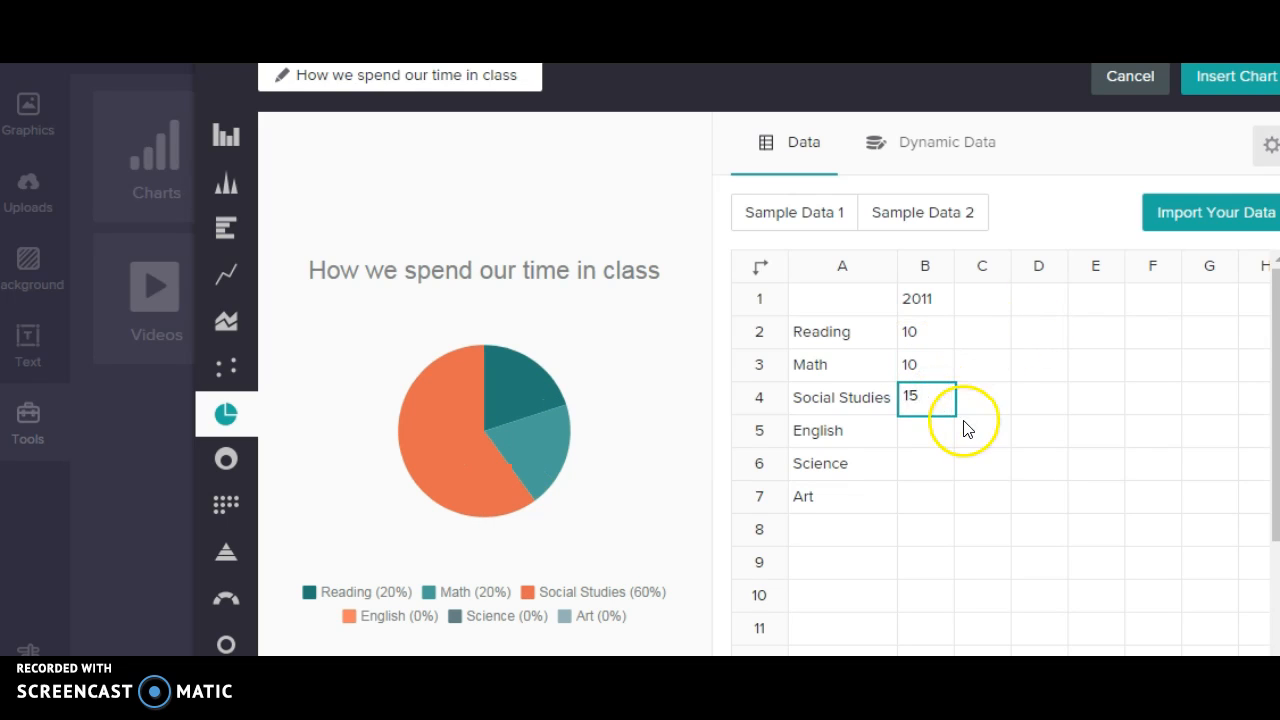
left_click(922, 424)
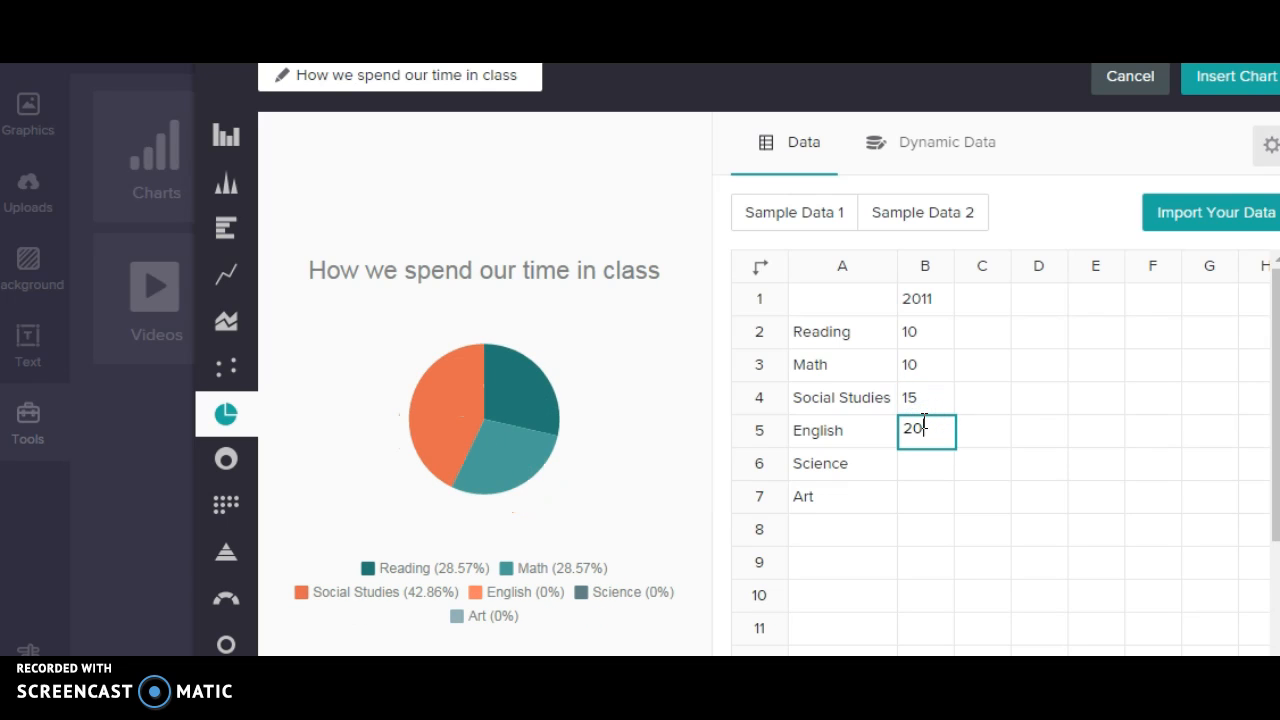
left_click(908, 472)
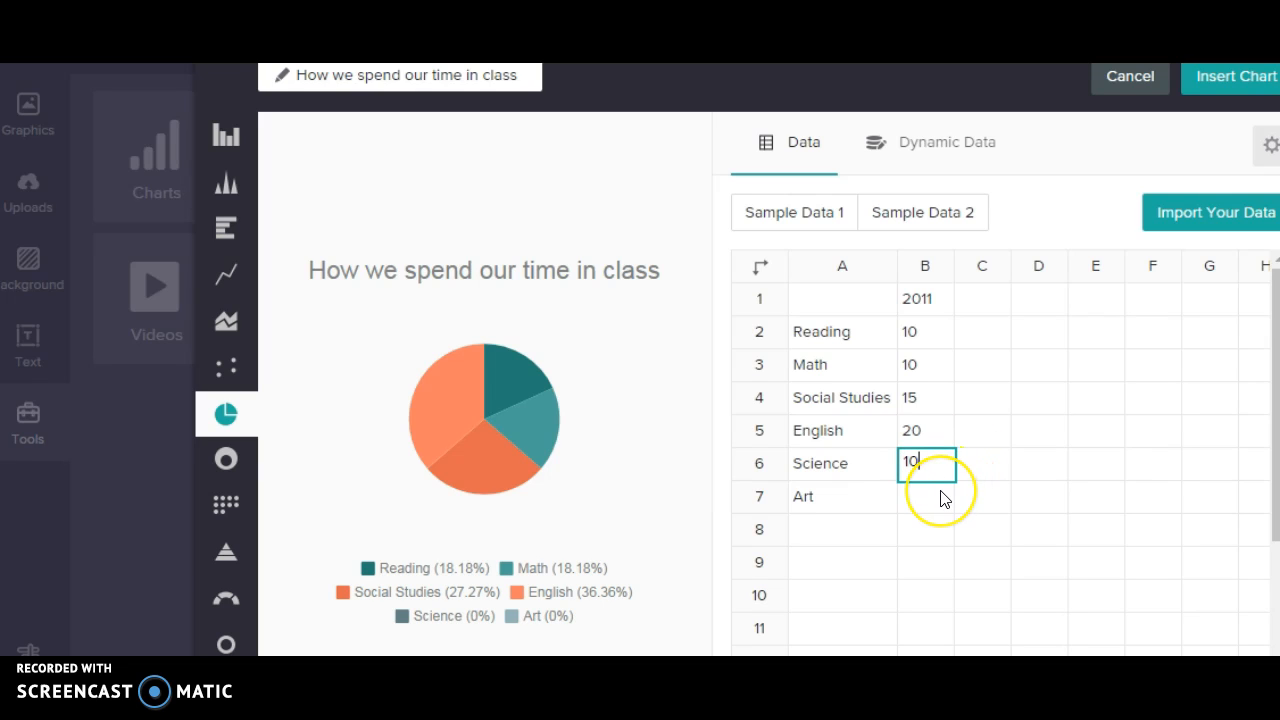
left_click(940, 498)
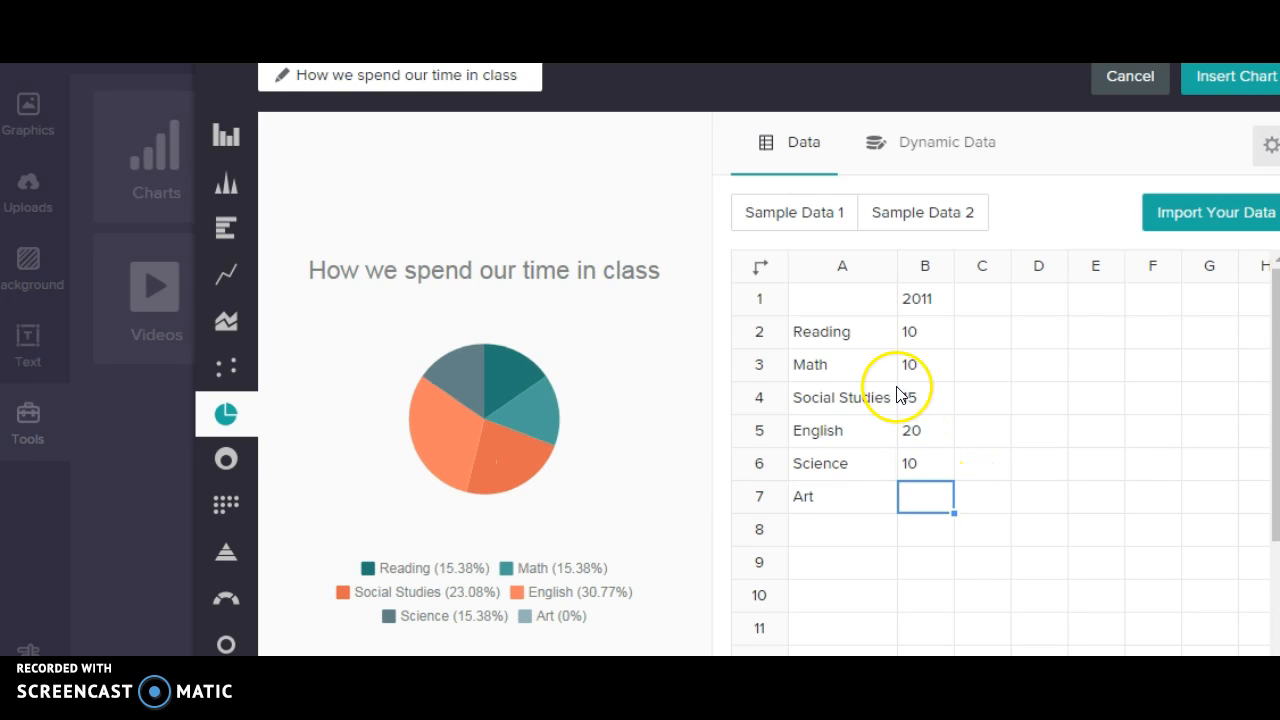
type("35")
left_click(912, 497)
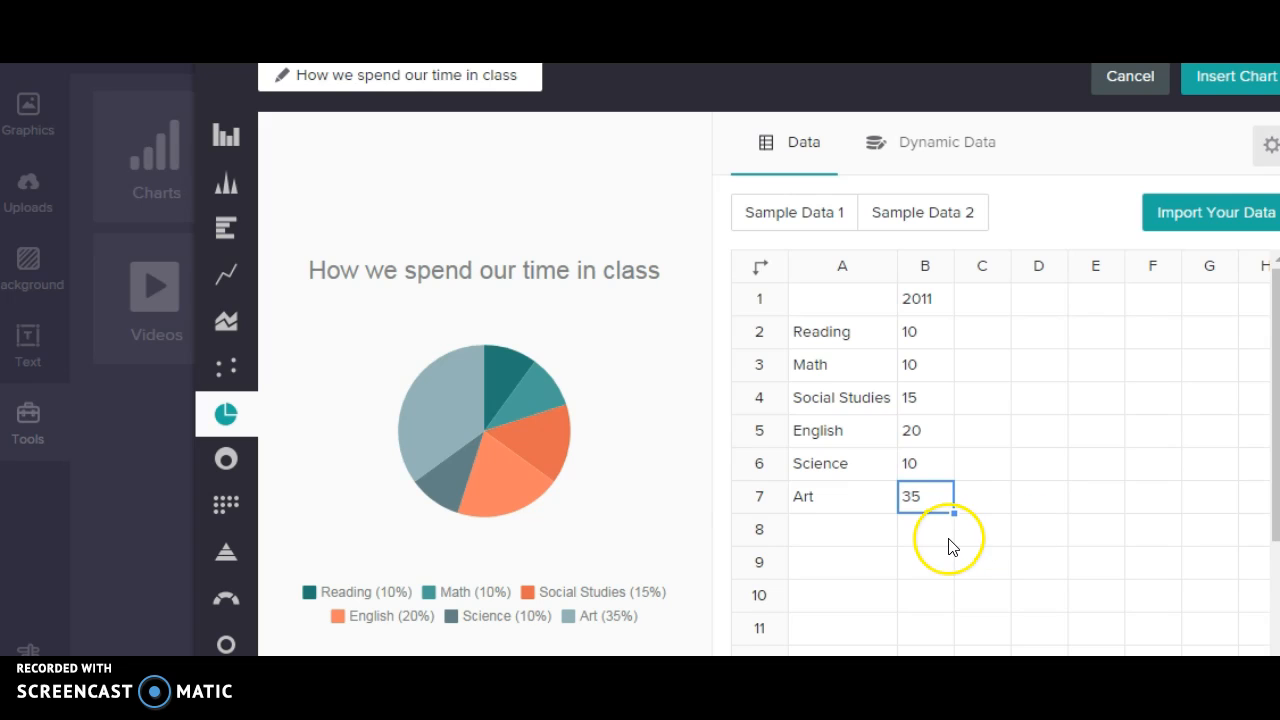
Step: Insert the pie chart into the third block and move it up and to the left over the stripes
left_click(1216, 220)
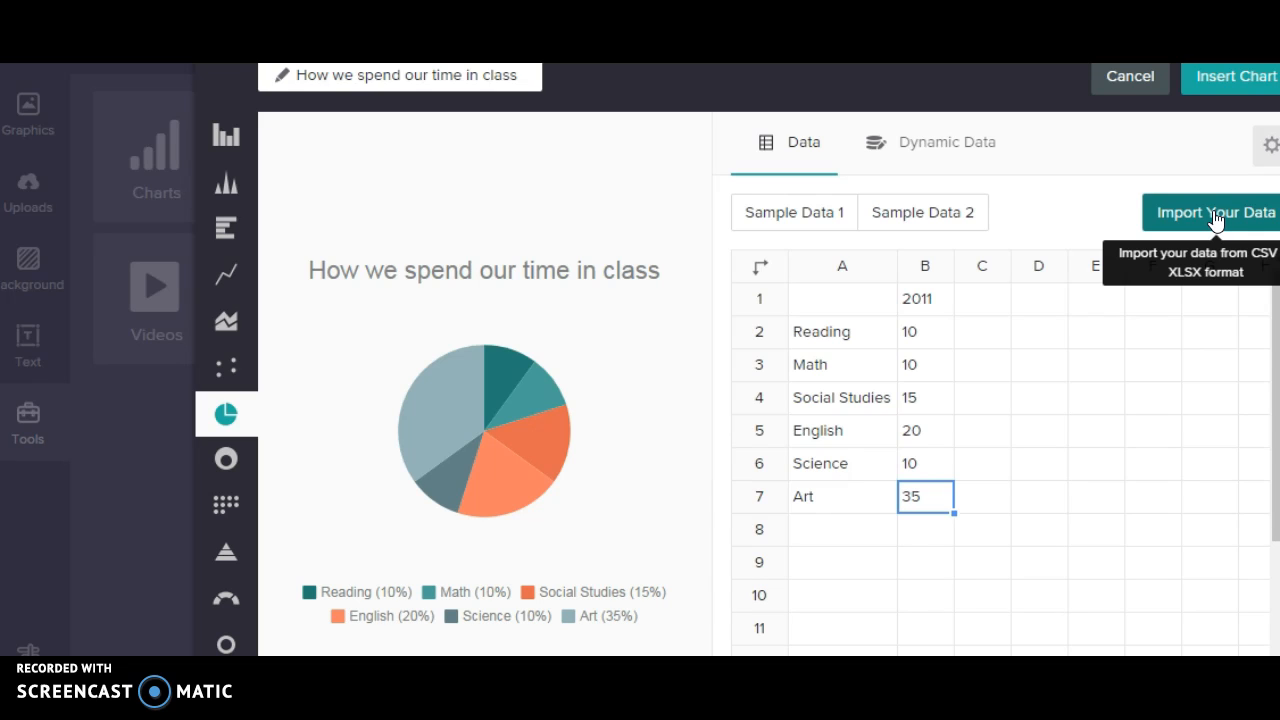
left_click(1210, 88)
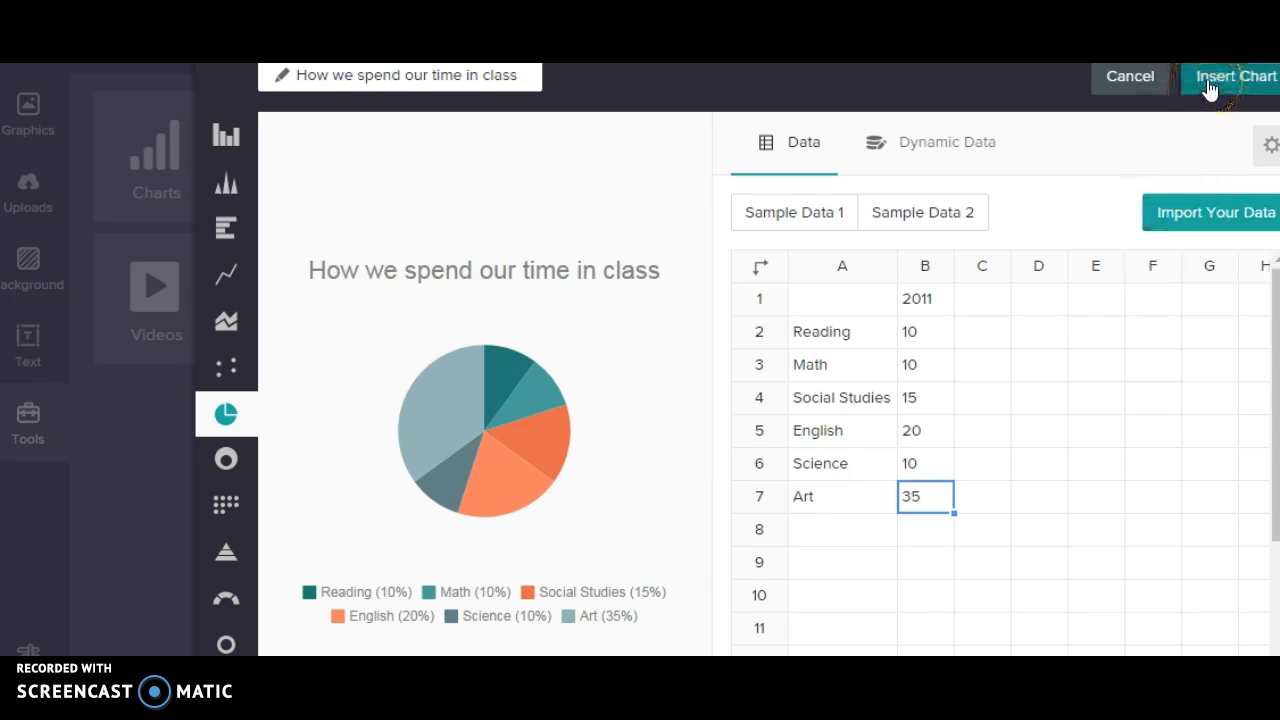
left_click(1210, 88)
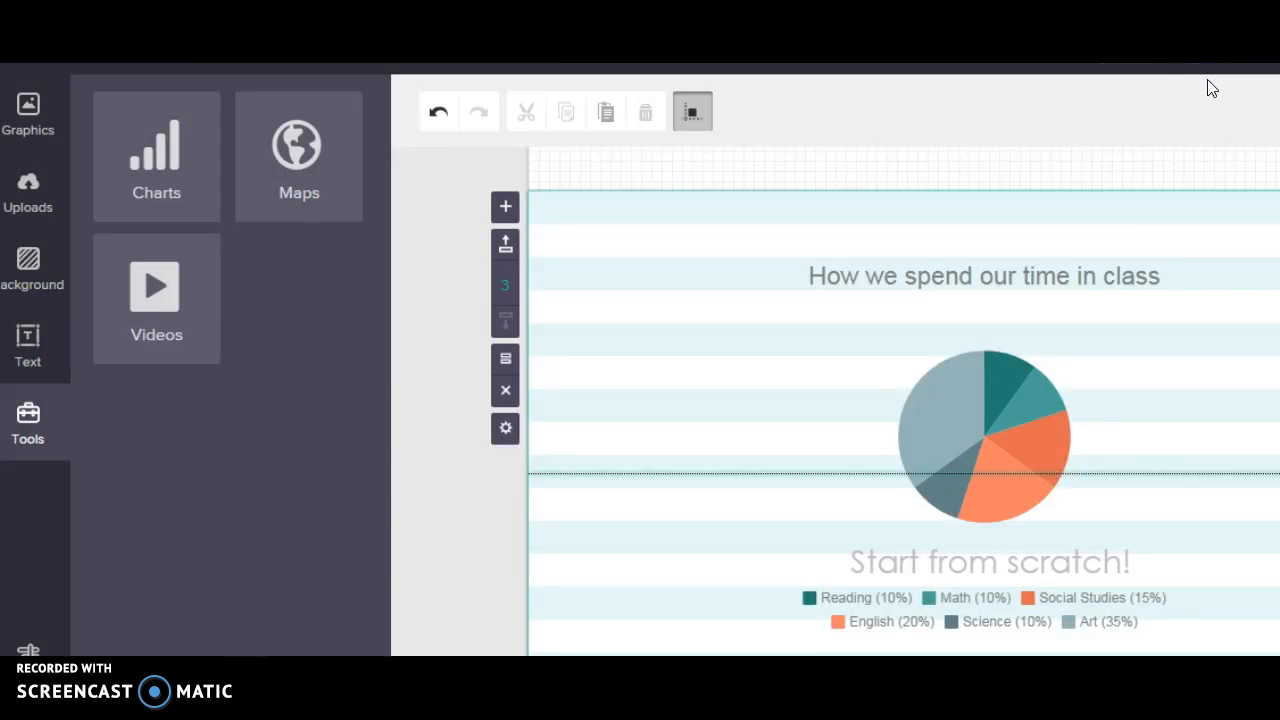
left_click(1057, 450)
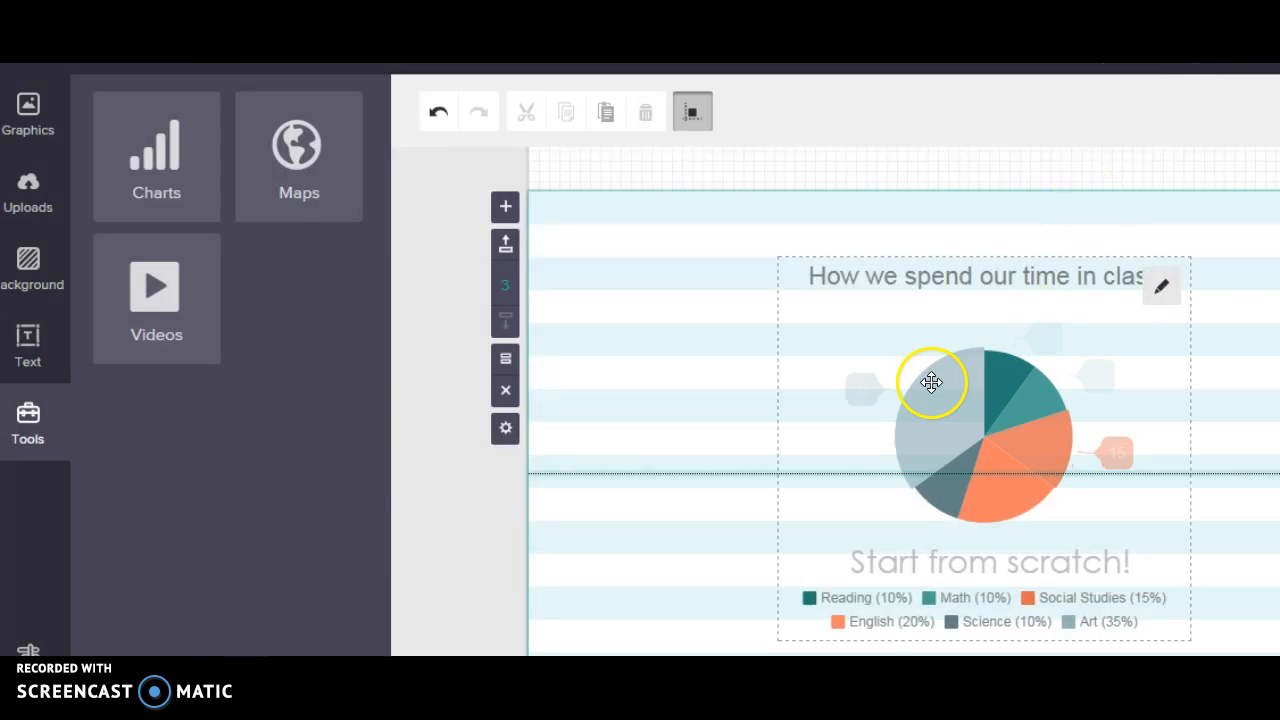
left_click_drag(796, 348, 592, 298)
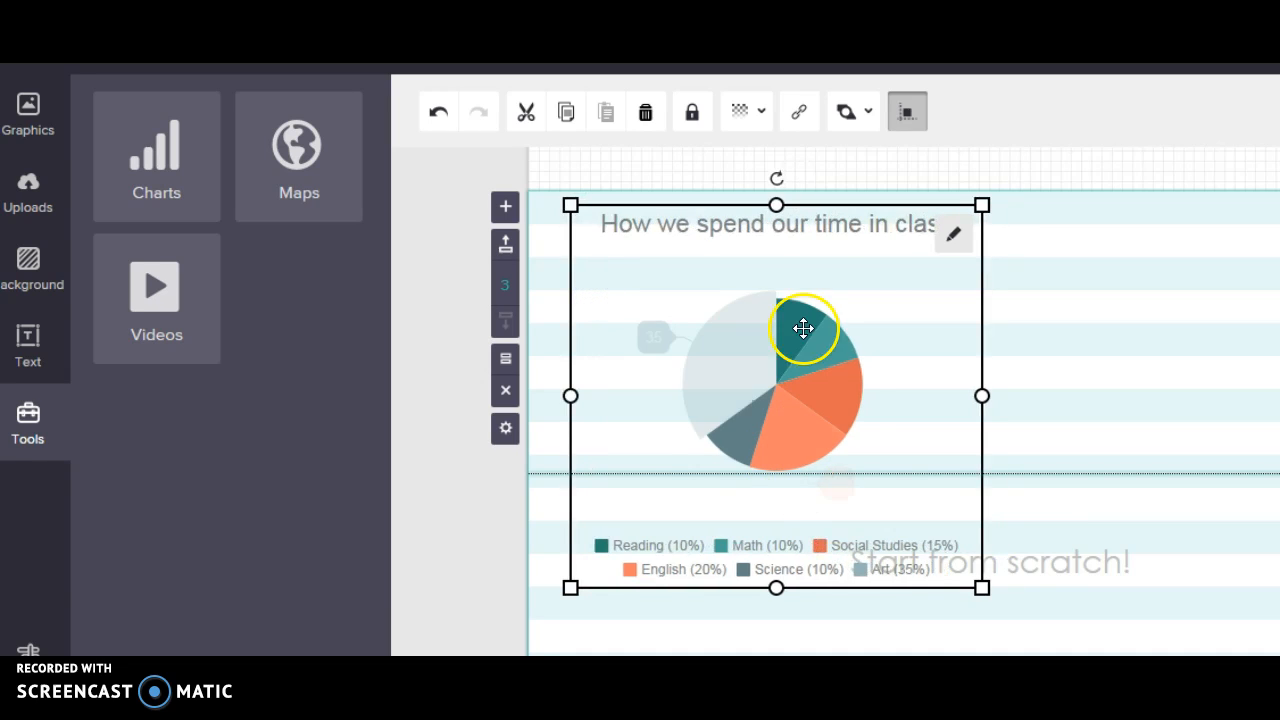